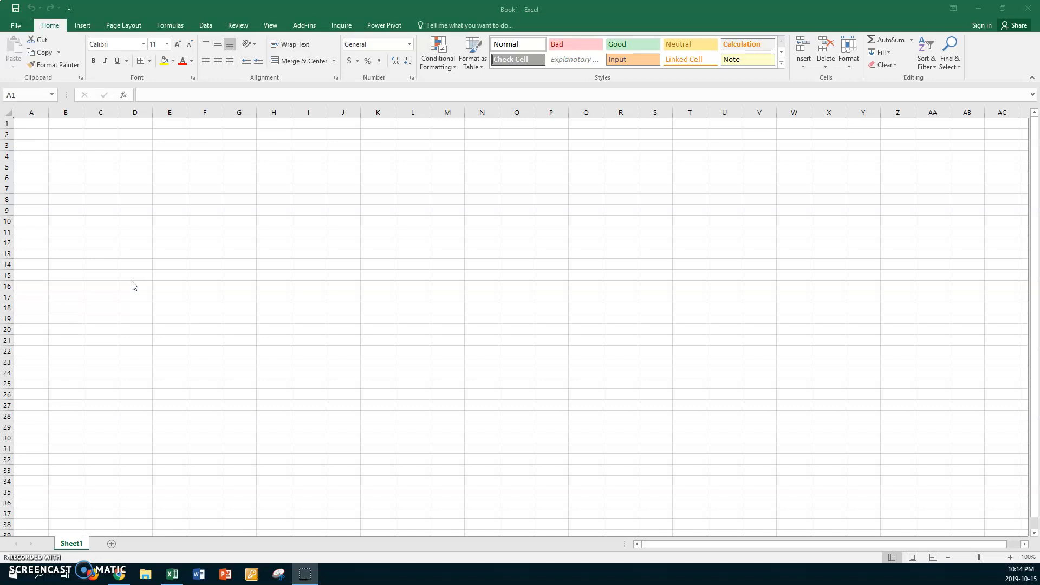
Set the zoom magnification of Sheet1 to a custom 150%.
left_click(273, 25)
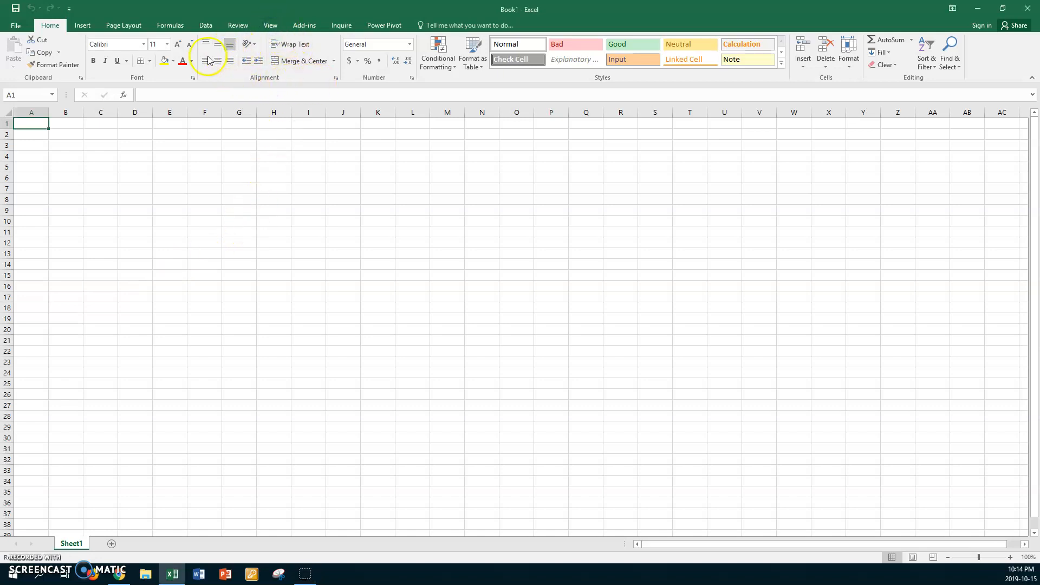
left_click(271, 25)
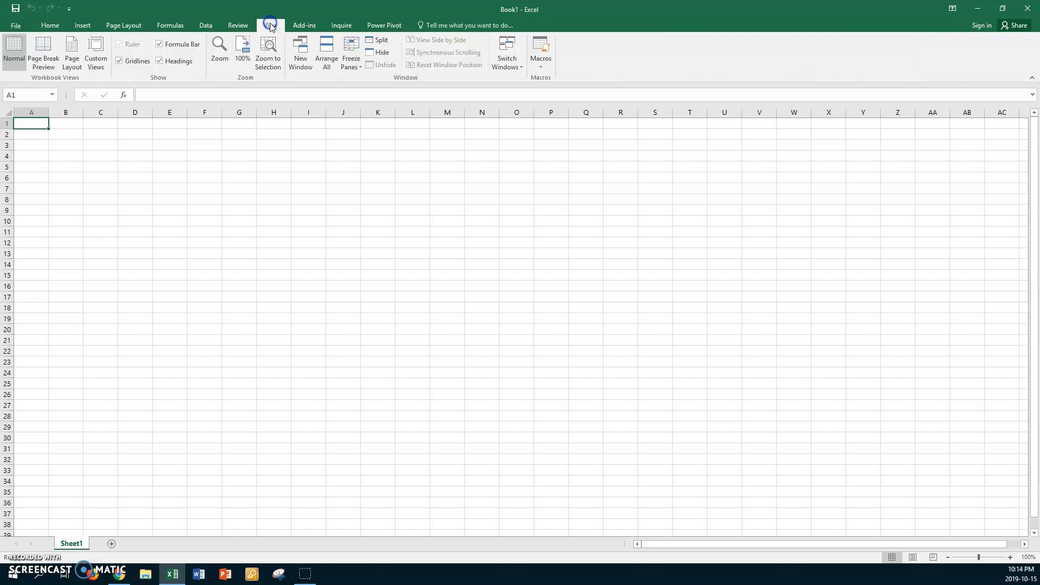
left_click(218, 59)
left_click(601, 424)
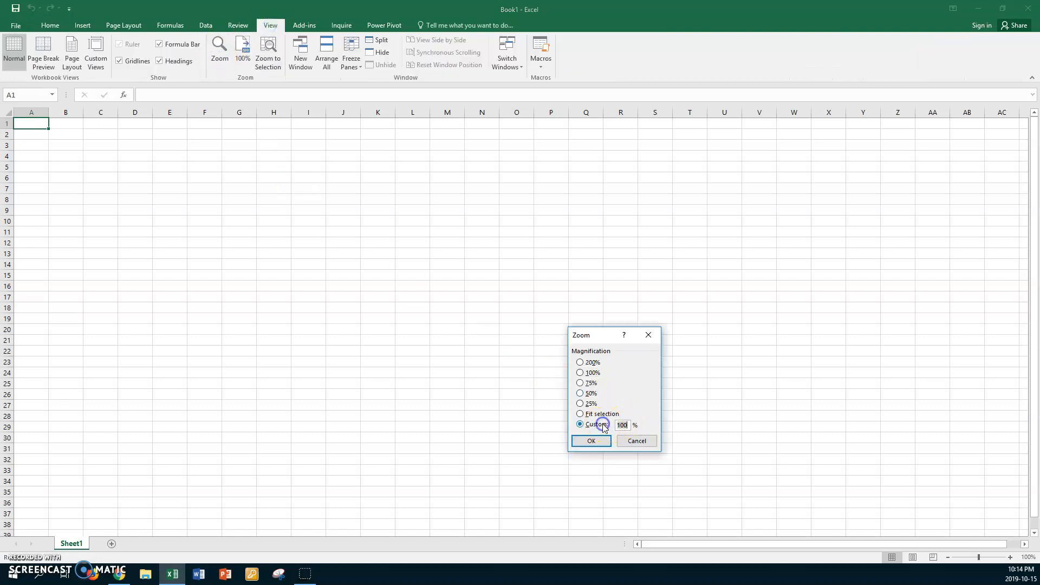
type("1")
key("Return")
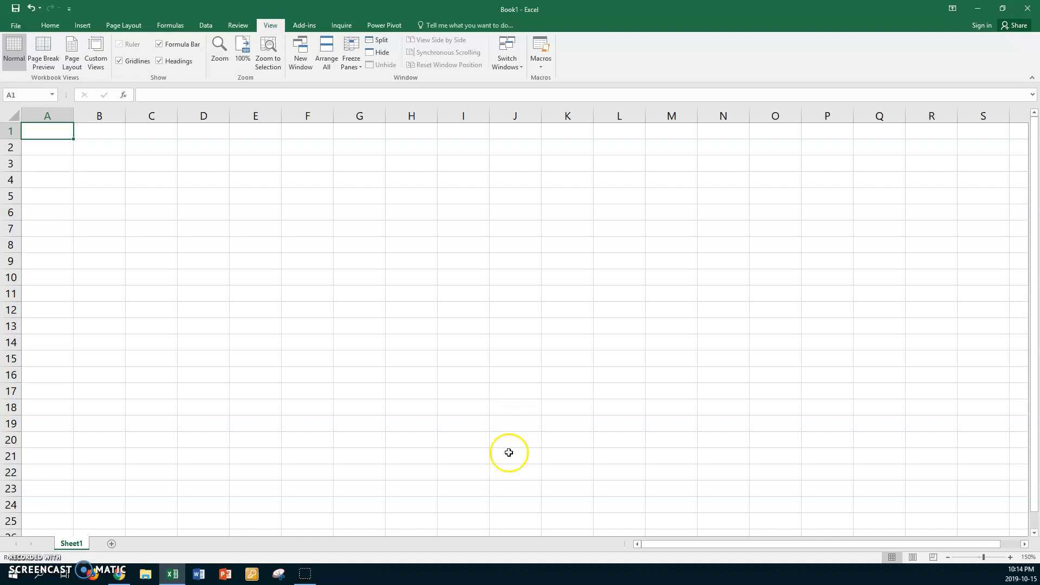
Add four new worksheets after Sheet1 so the workbook has five sheets.
right_click(78, 542)
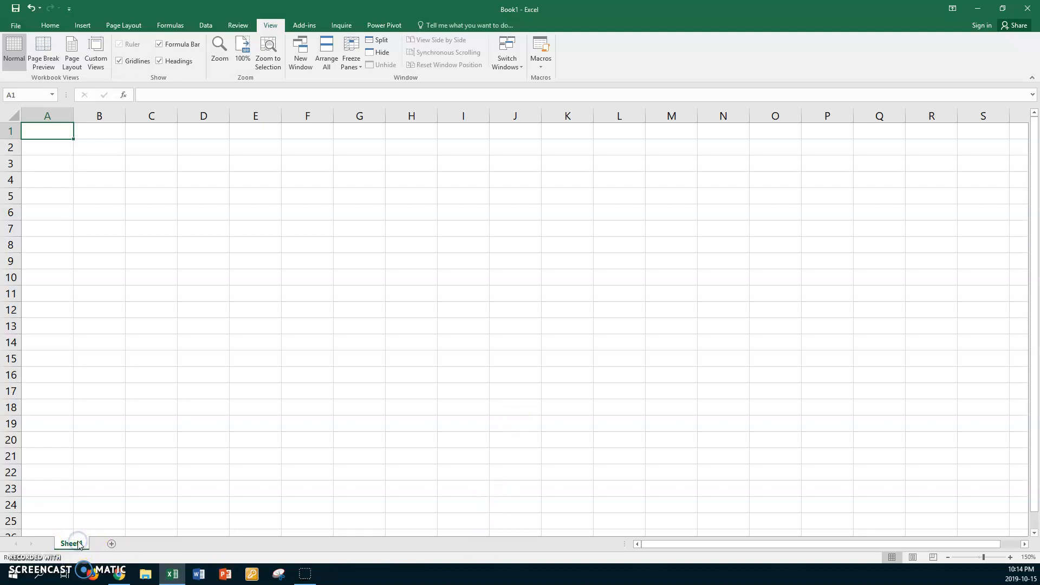
left_click(112, 543)
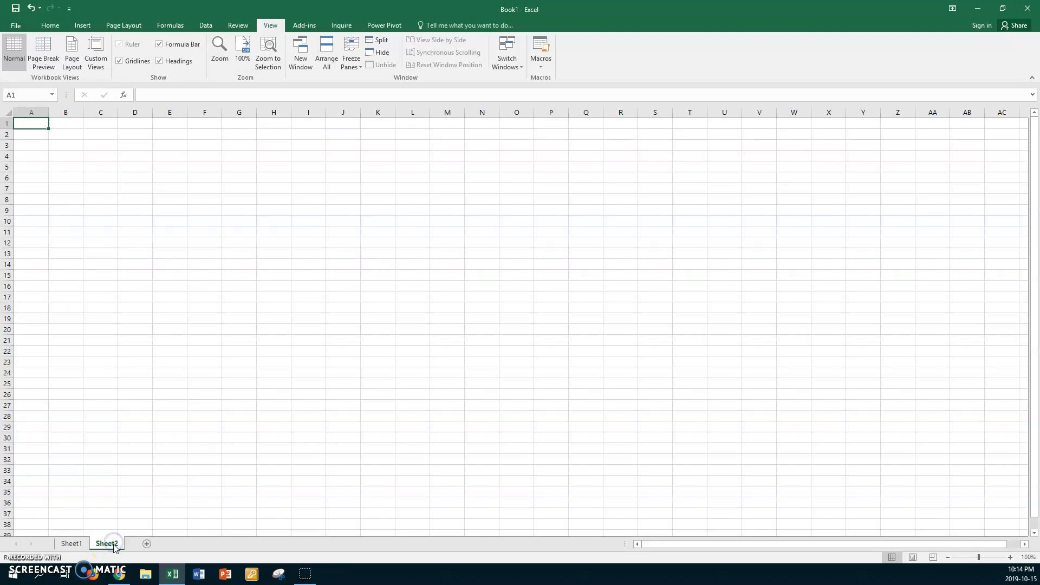
left_click(146, 544)
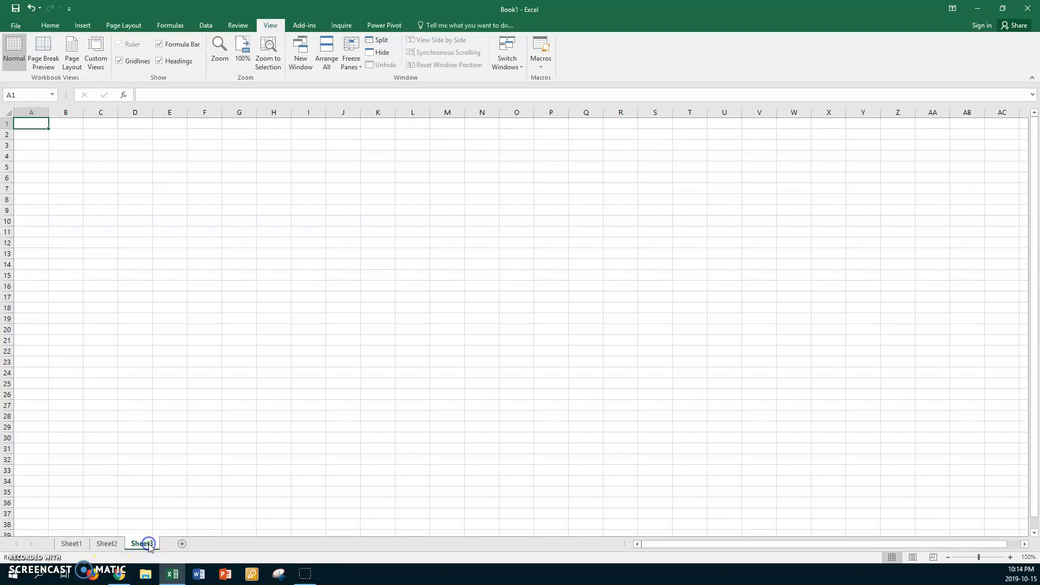
left_click(182, 544)
left_click(216, 543)
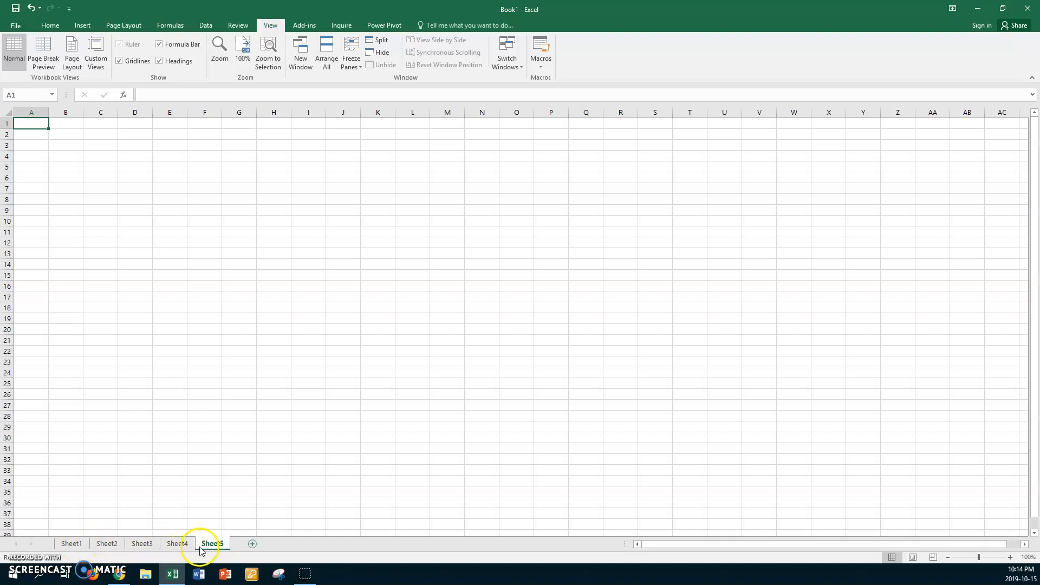
Rename the last worksheet, Sheet5, as Summary.
double_click(213, 545)
type("Summary")
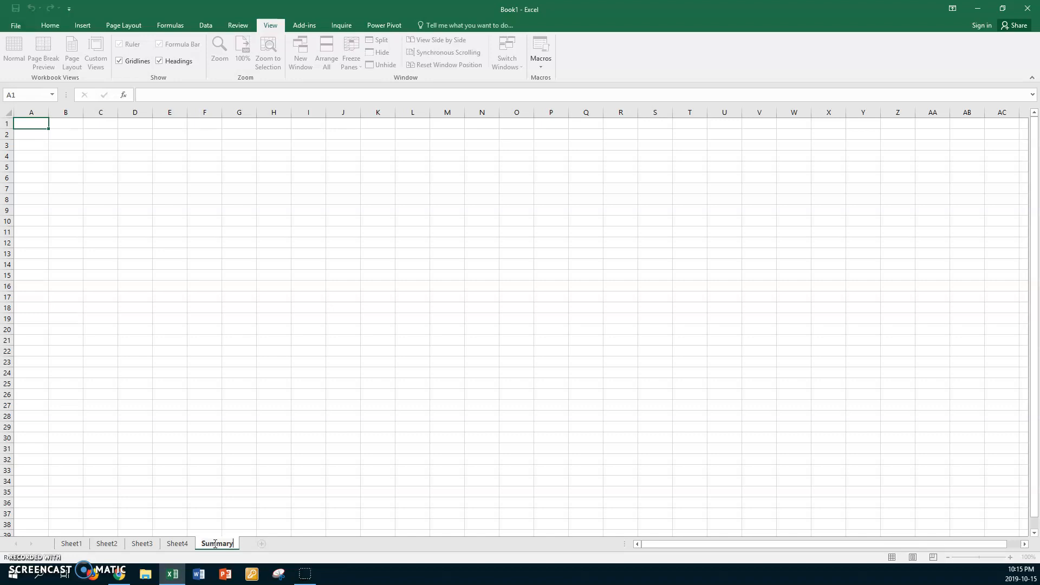
key("Return")
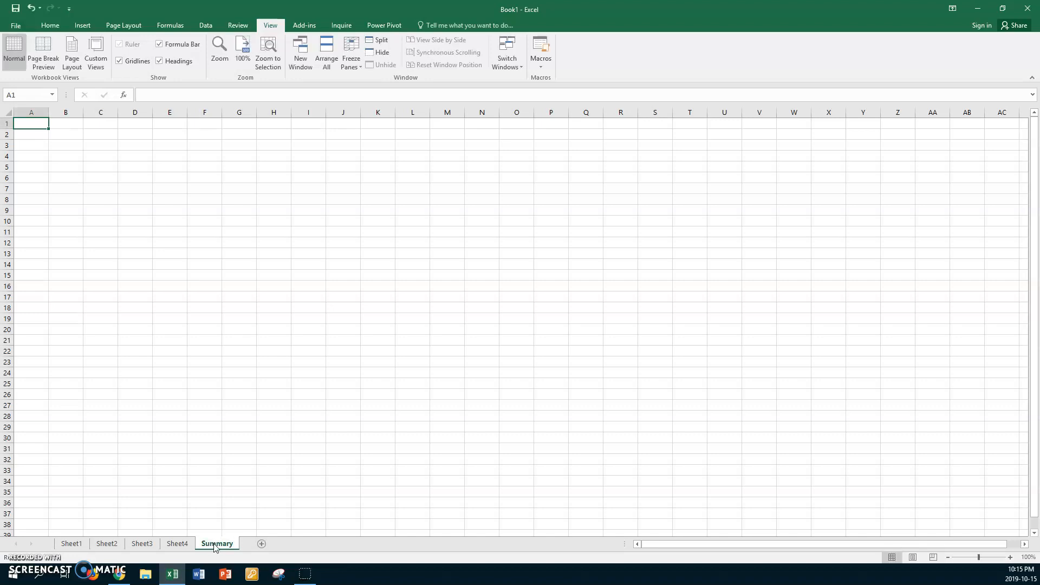
Rename the first worksheet, Sheet1, as Quarter1.
left_click(72, 544)
double_click(72, 544)
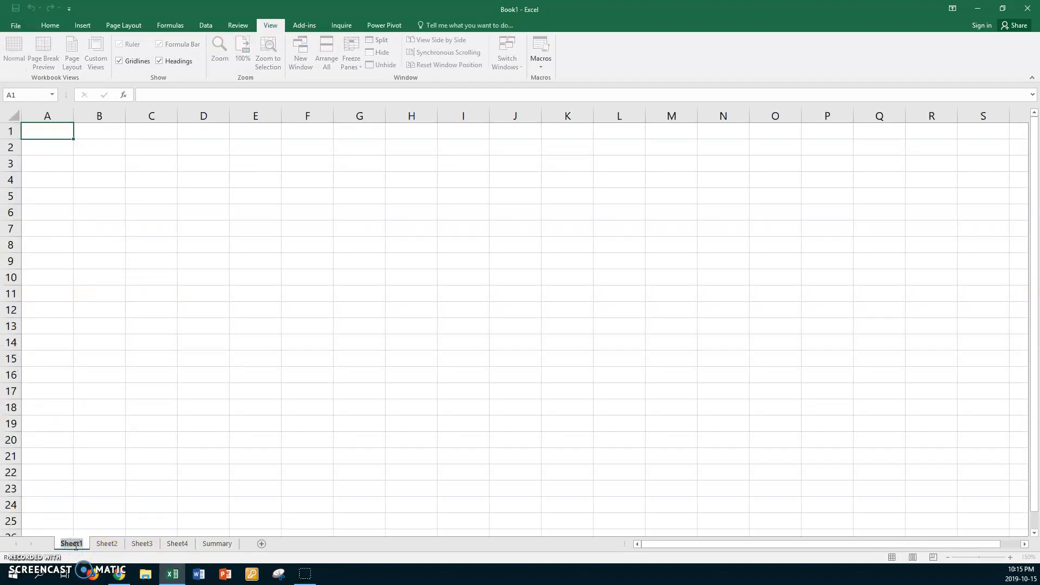
type("Qu")
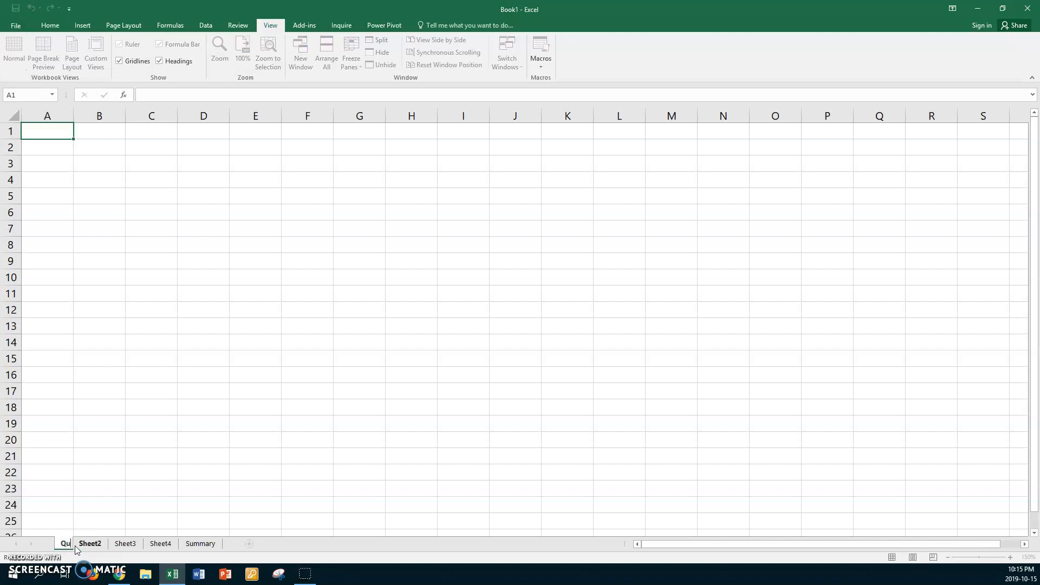
type("arter1")
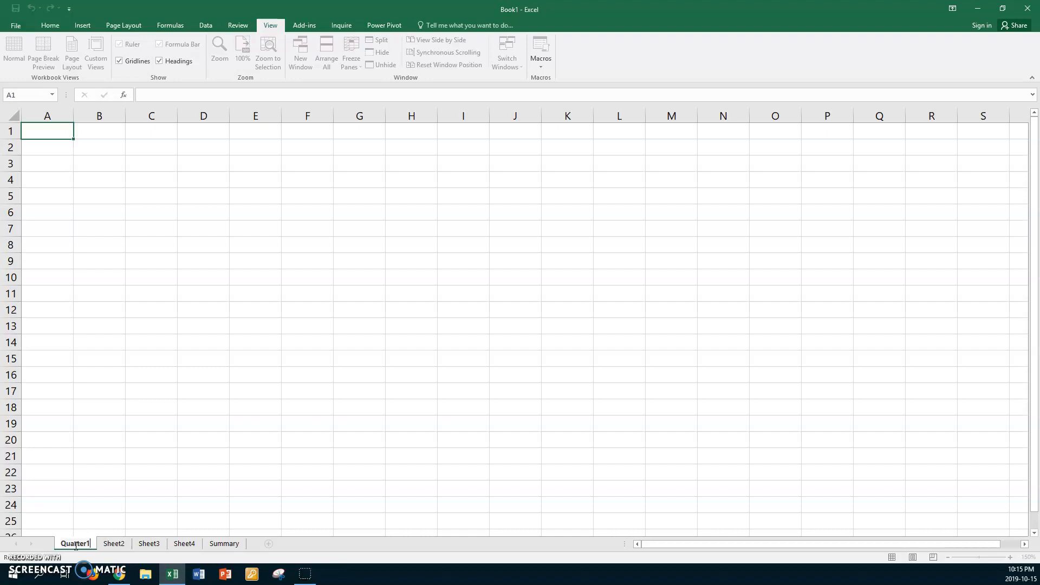
key("Return")
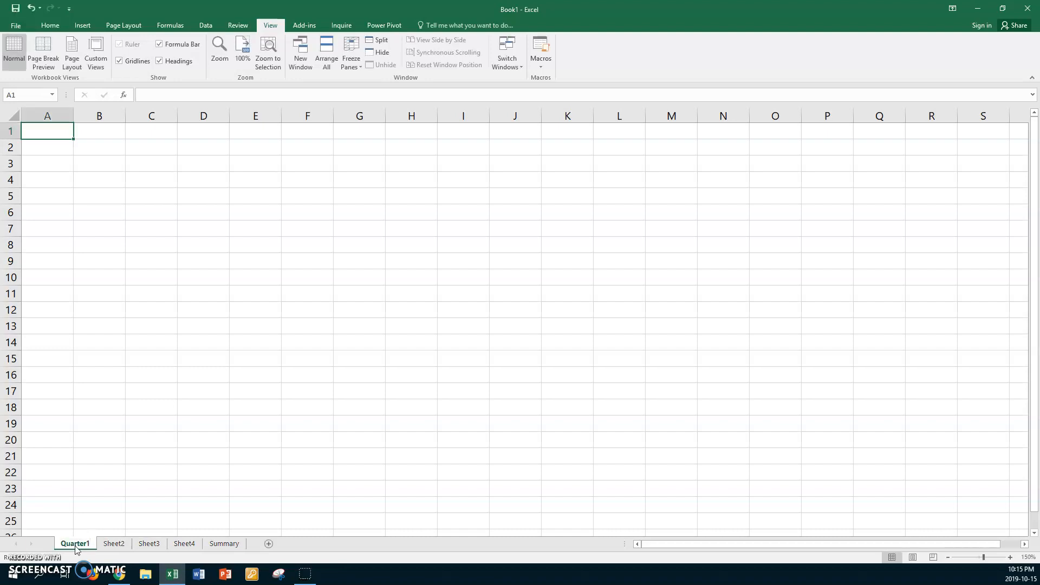
Rename the second worksheet, Sheet2, as Quarter2.
double_click(115, 544)
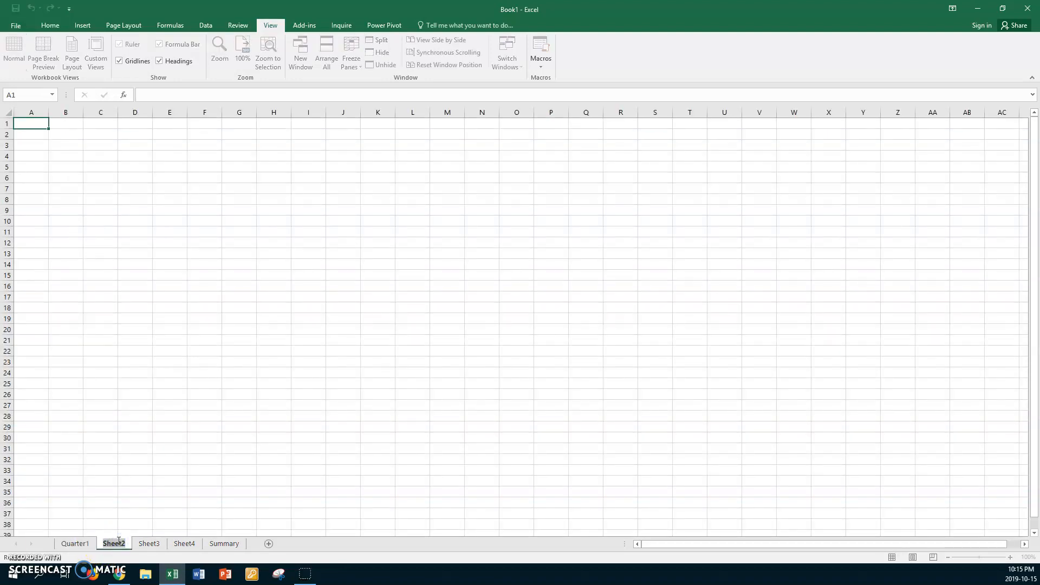
type("Quar")
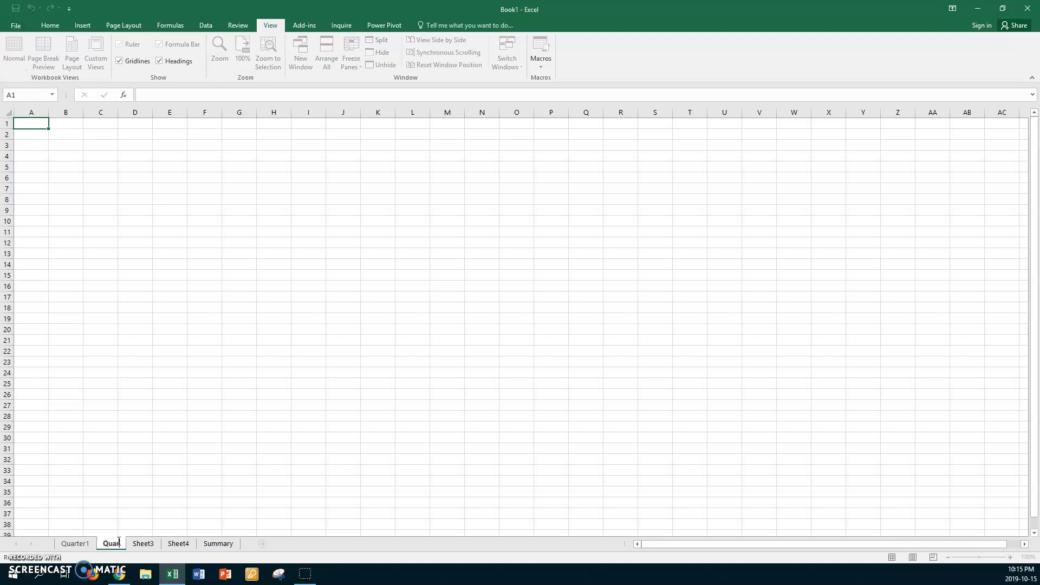
type("ter22")
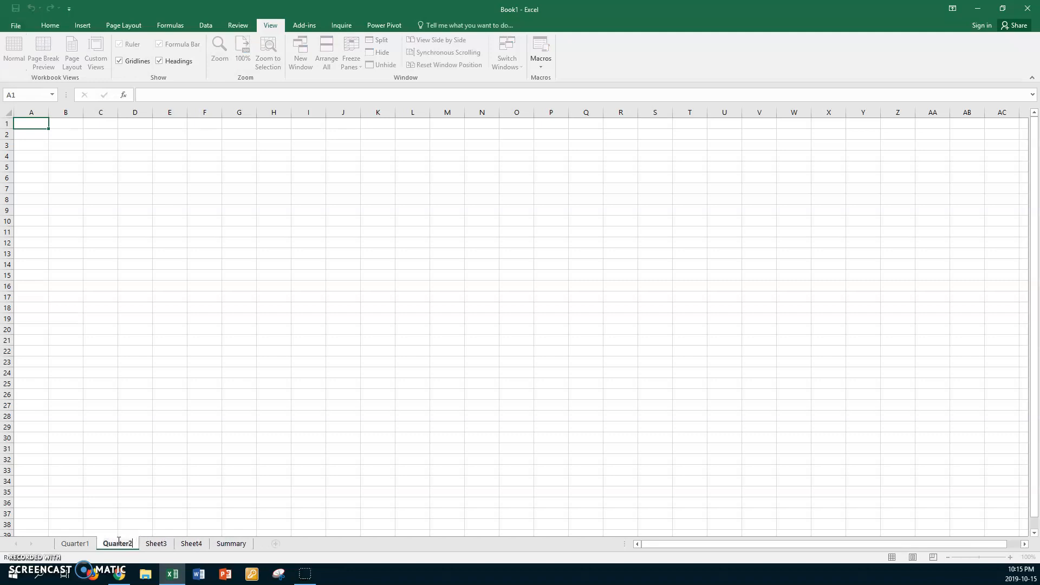
key("Return")
Rename the third worksheet, Sheet3, as Quarter3.
double_click(156, 544)
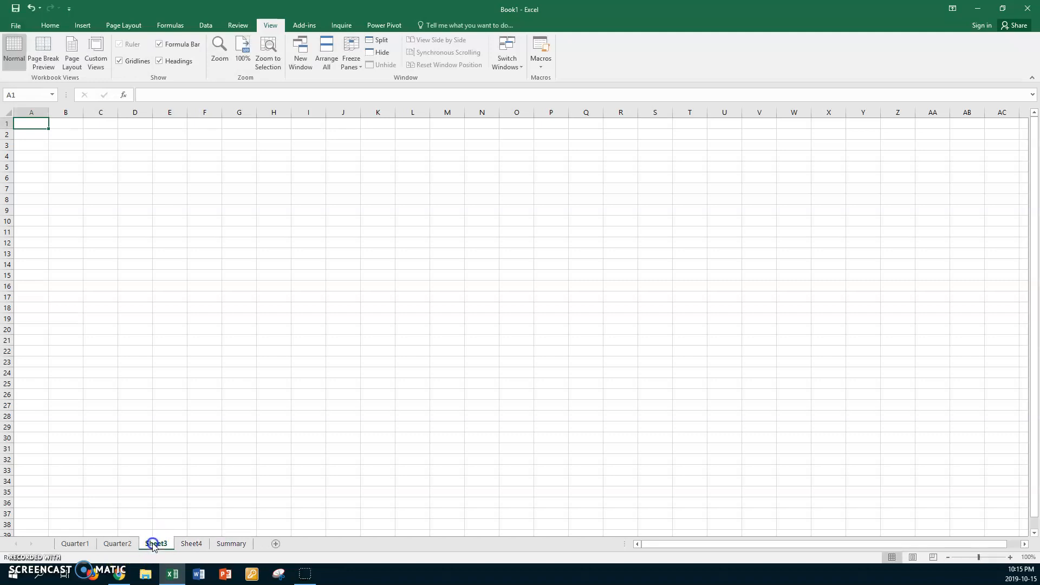
type("Quart")
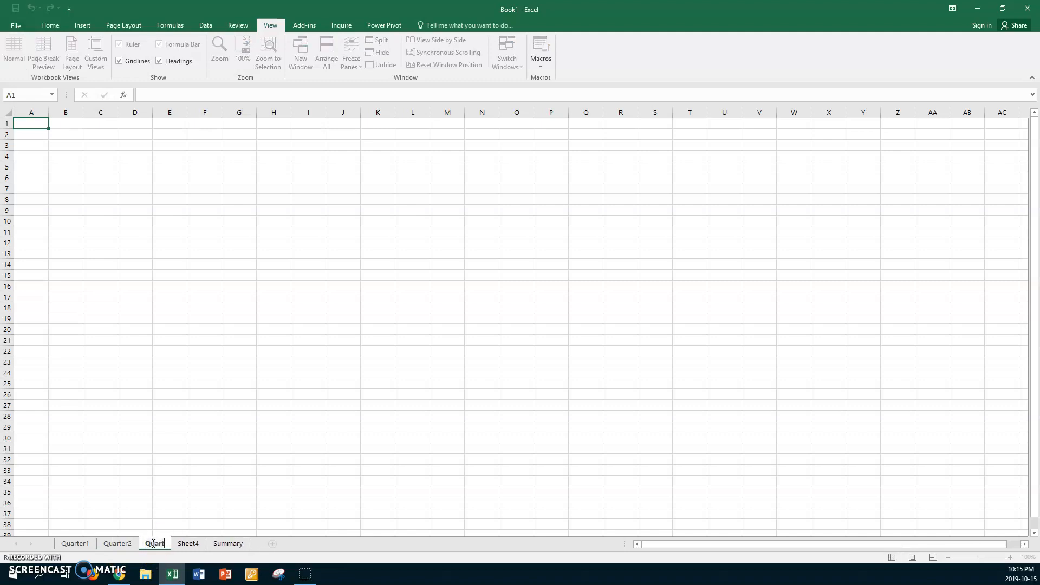
type("er3")
key("Return")
Rename the fourth worksheet, Sheet4, as Quarter4.
double_click(197, 544)
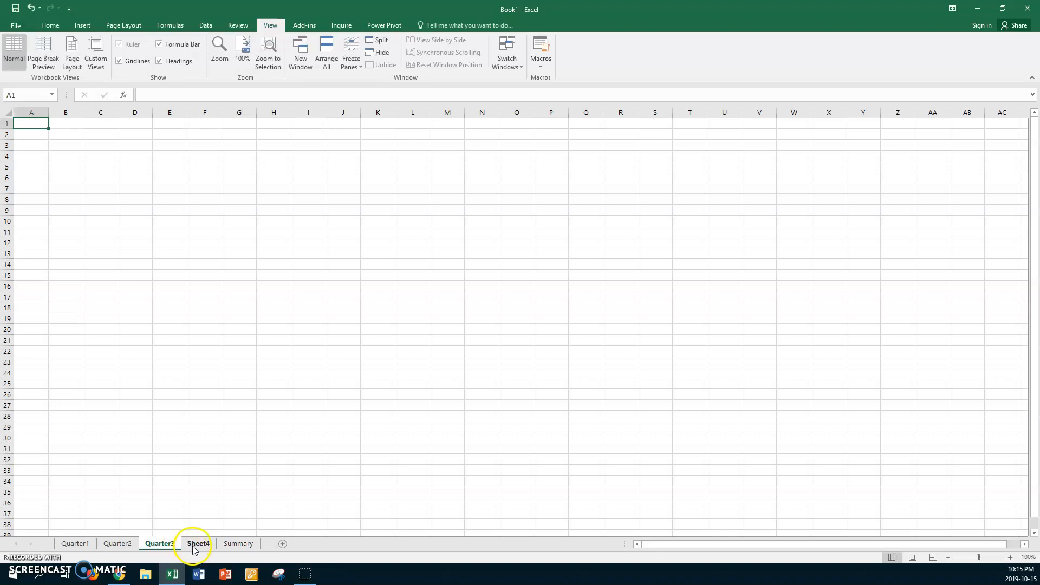
type("Quarte")
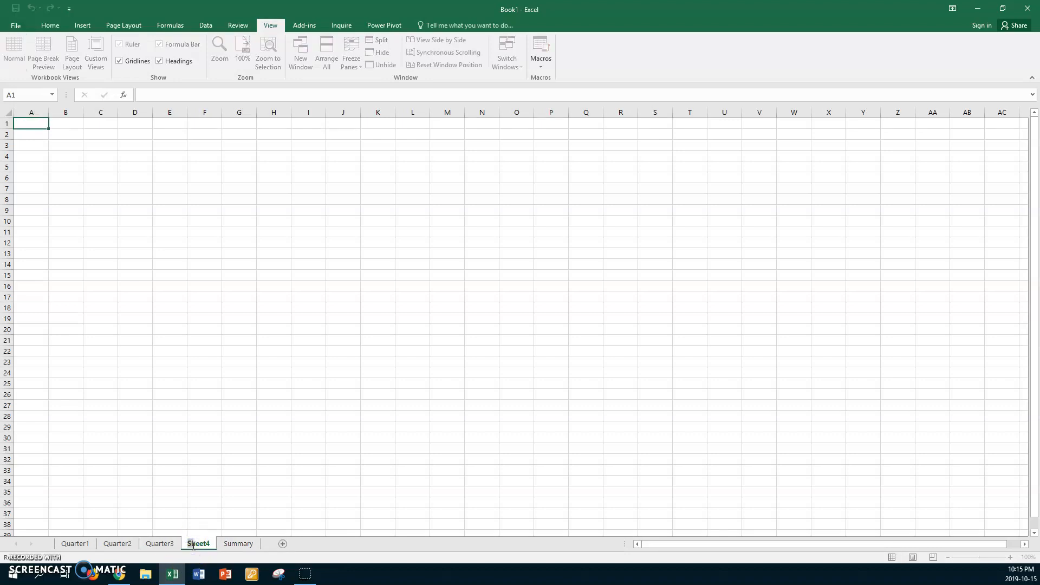
type("r4")
key("Return")
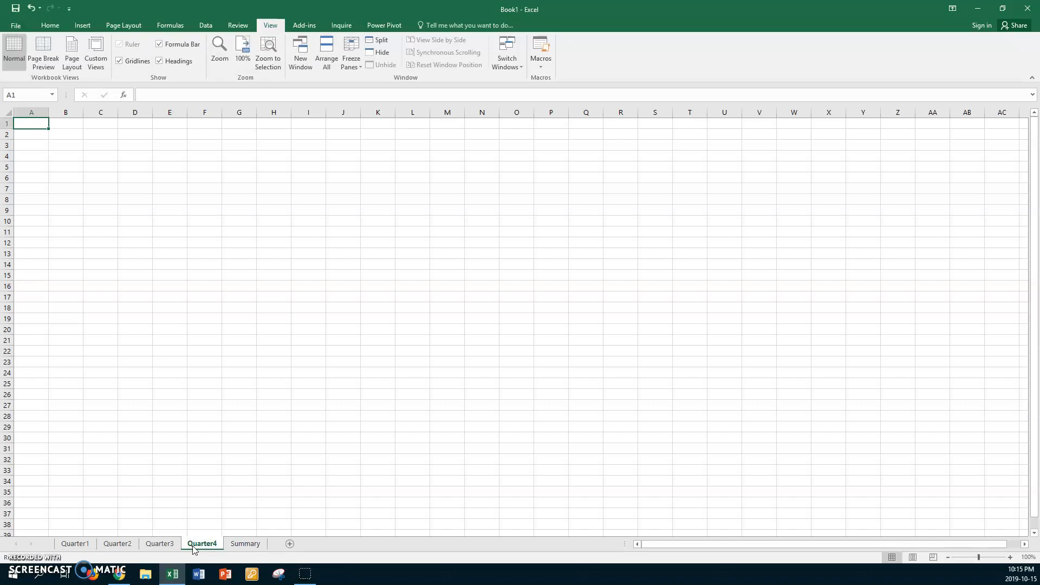
Group all worksheets from Quarter1 through Summary and enter the title "PET PARADISE PET FOODS" in cell A1.
left_click(82, 544)
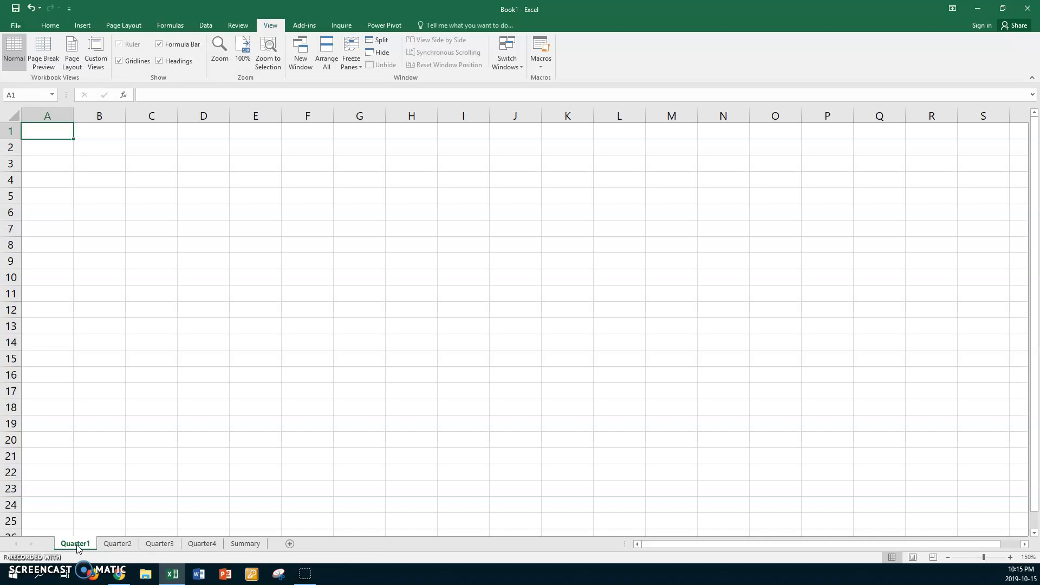
left_click(255, 544, "shift")
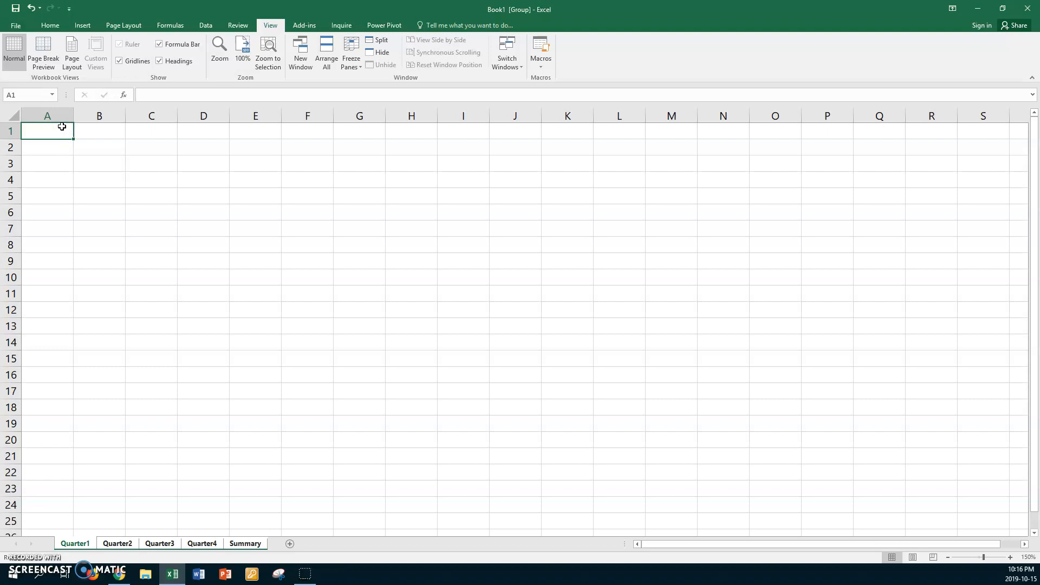
type("PET PARADISE")
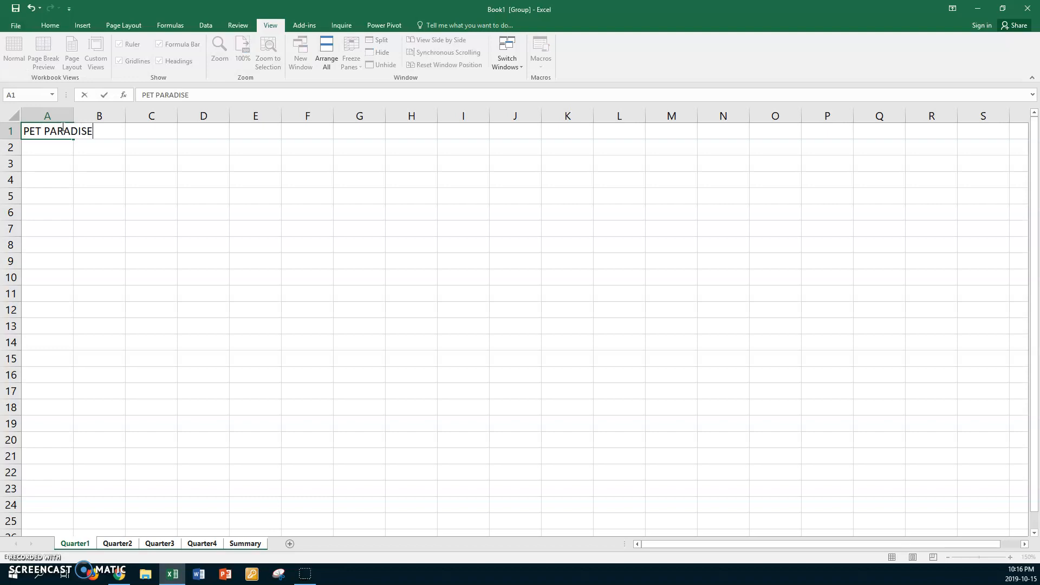
type(" PET FOODS")
key("Return")
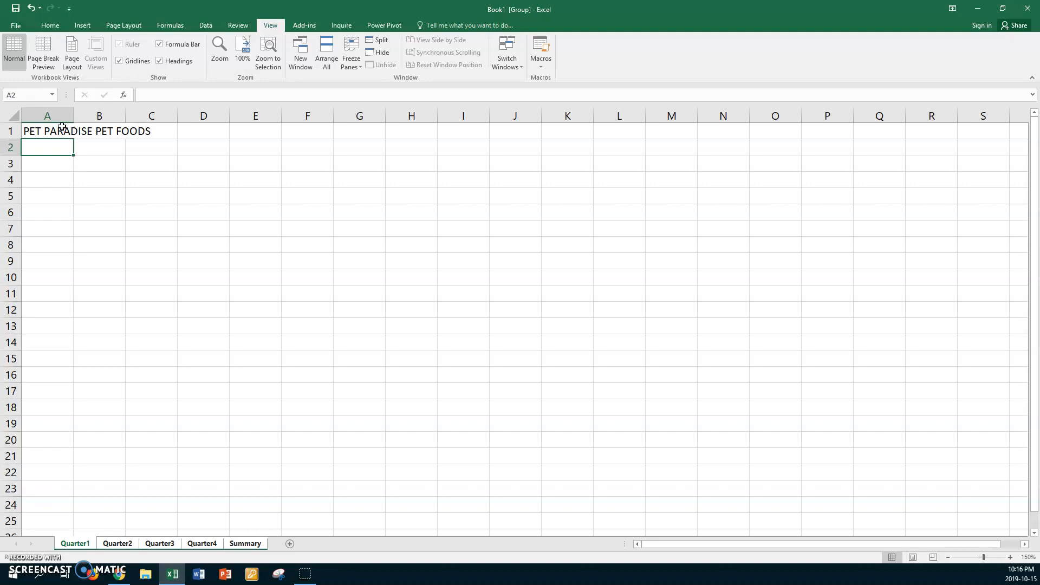
Enter the subtitle "SALES FIGURES--QUARTER, 2019" in cell A2 of the grouped sheets.
type("SALES FIGURES--")
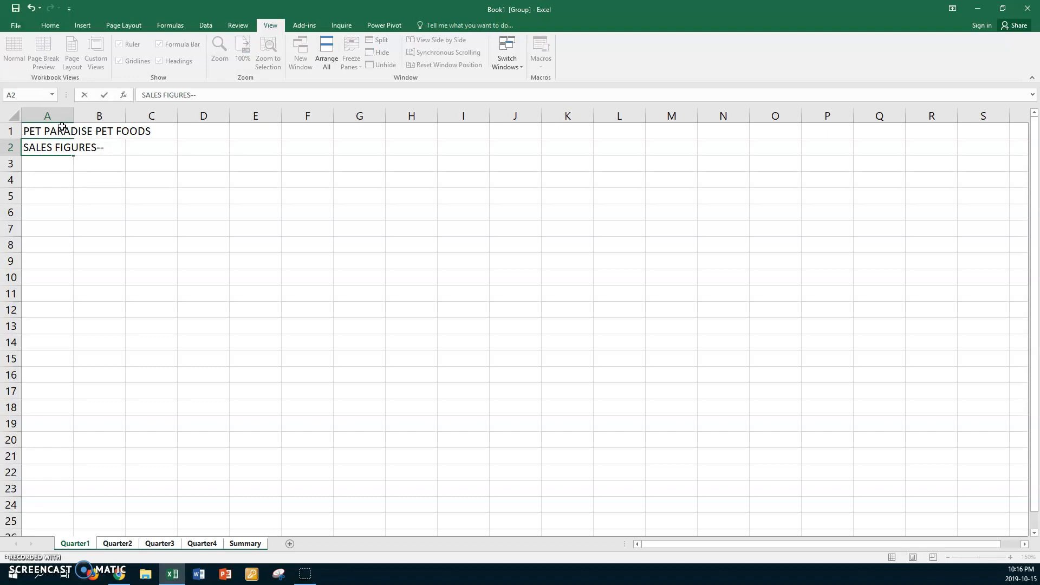
type("QUARTER, 2019")
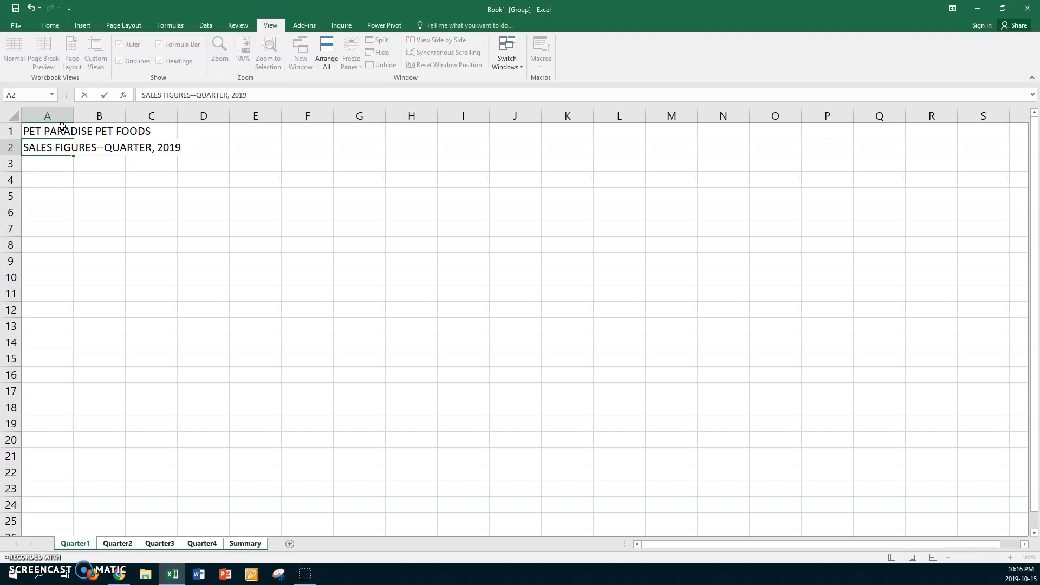
key("Return")
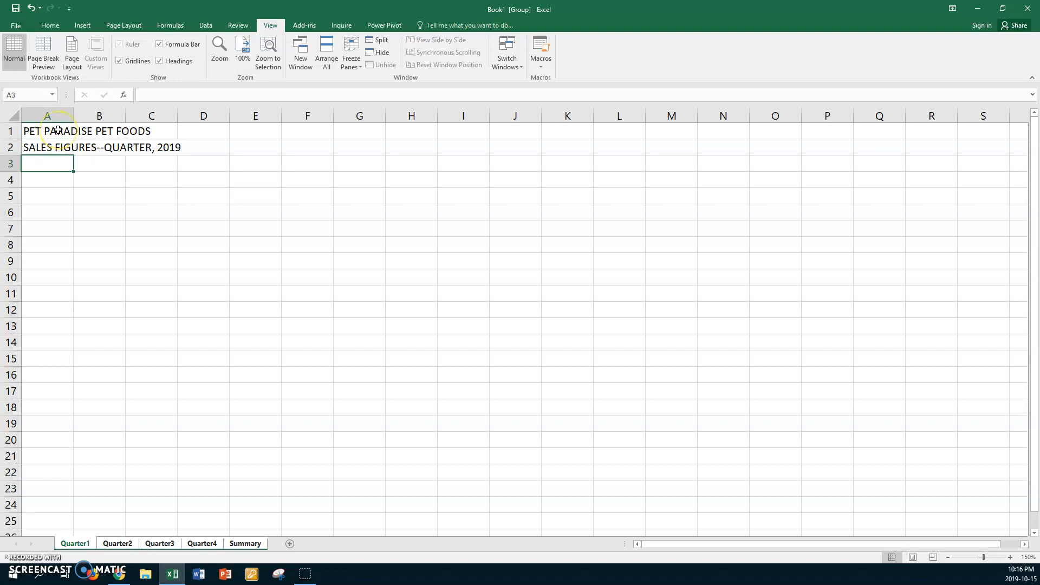
Format the headings in A1:A2 with yellow fill and red, bold, italic text.
left_click_drag(51, 130, 51, 146)
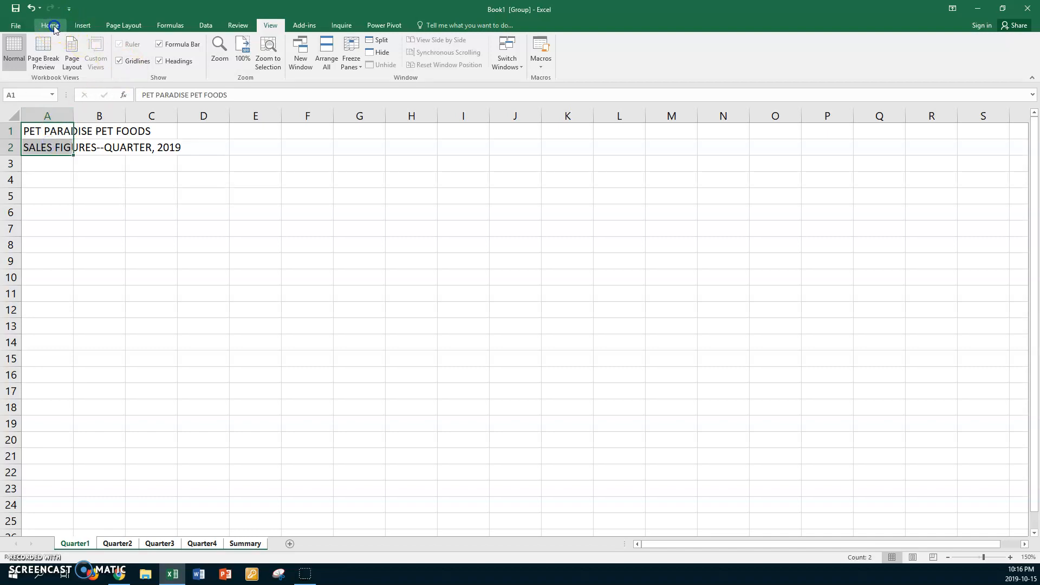
left_click(53, 25)
left_click(163, 60)
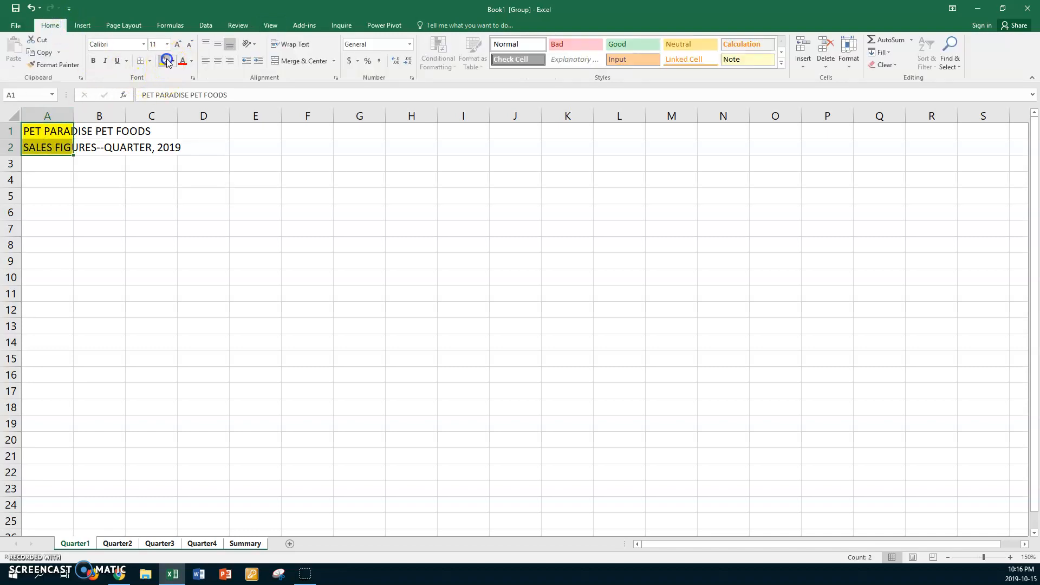
left_click(186, 61)
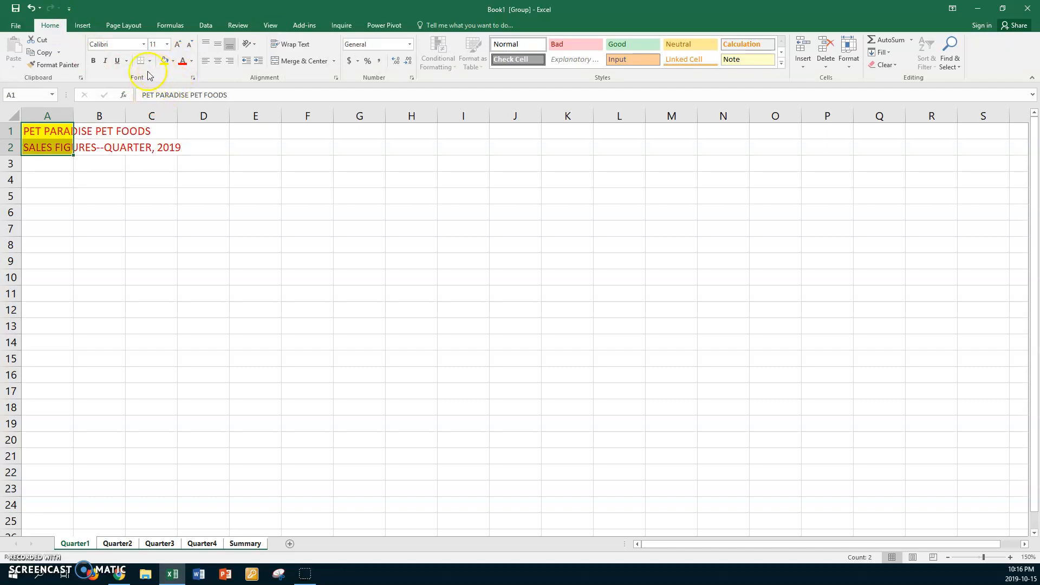
left_click(94, 60)
left_click(105, 61)
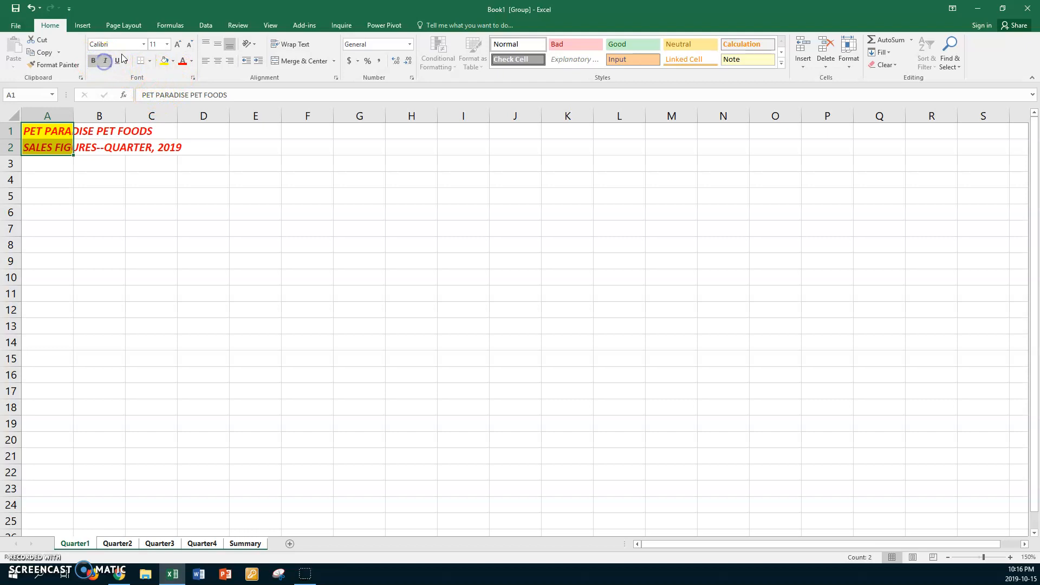
Set the font size of the title in cell A1 to 16.
left_click(48, 131)
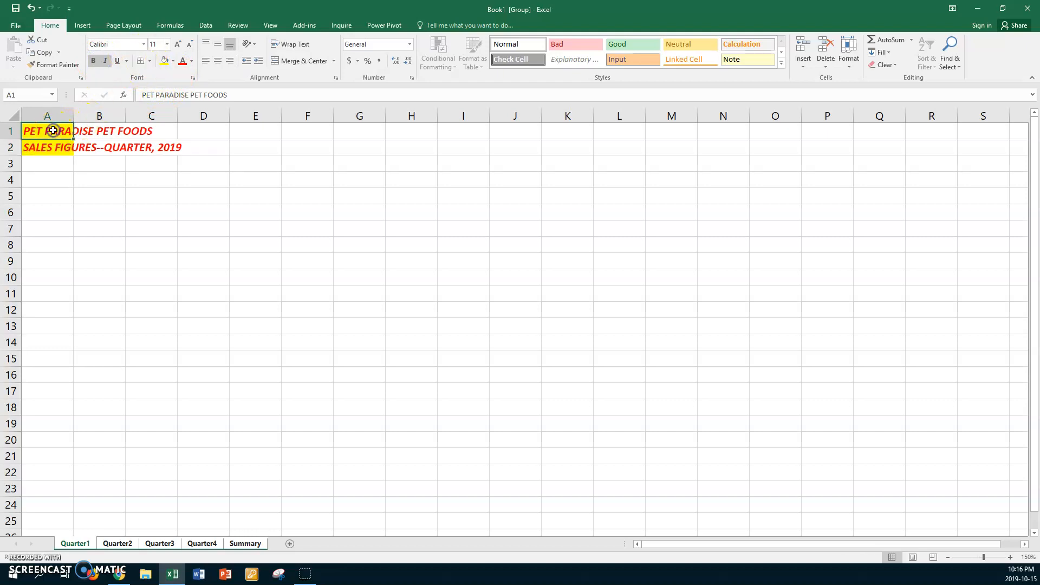
left_click(166, 44)
left_click(154, 118)
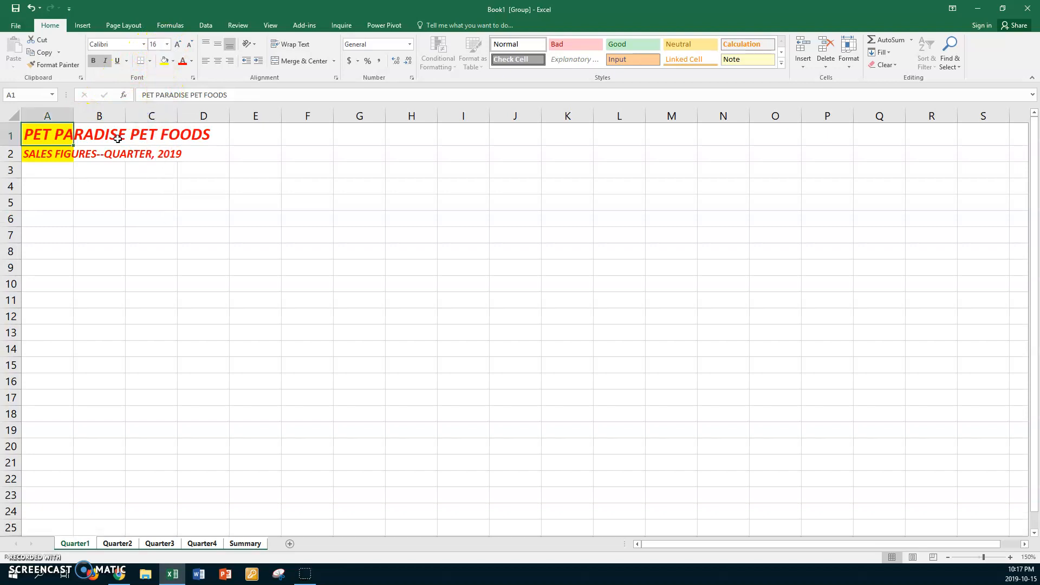
Set the font size of the subtitle in cell A2 to 14 on the grouped sheets.
left_click(64, 154)
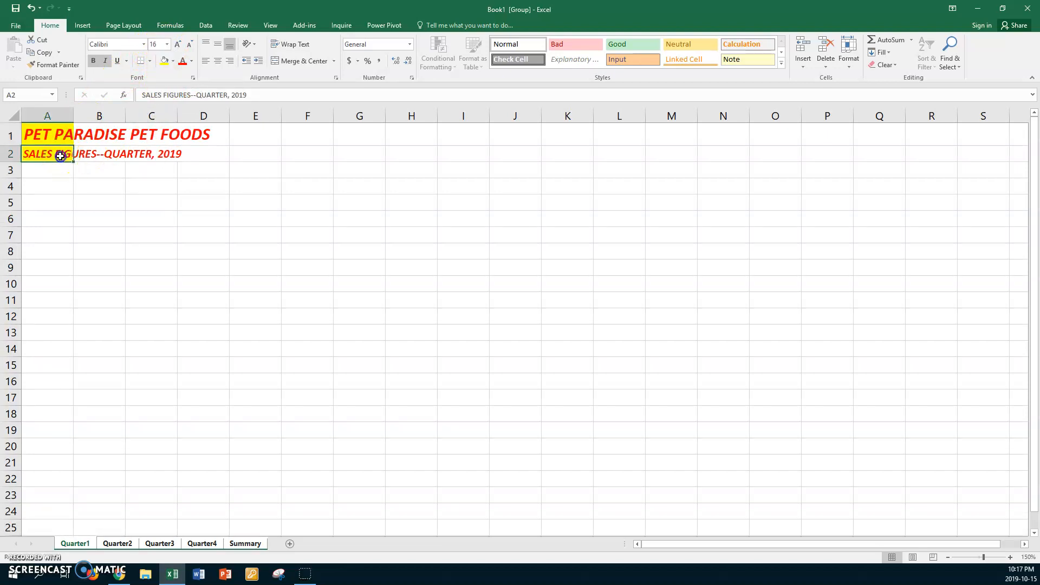
left_click(167, 44)
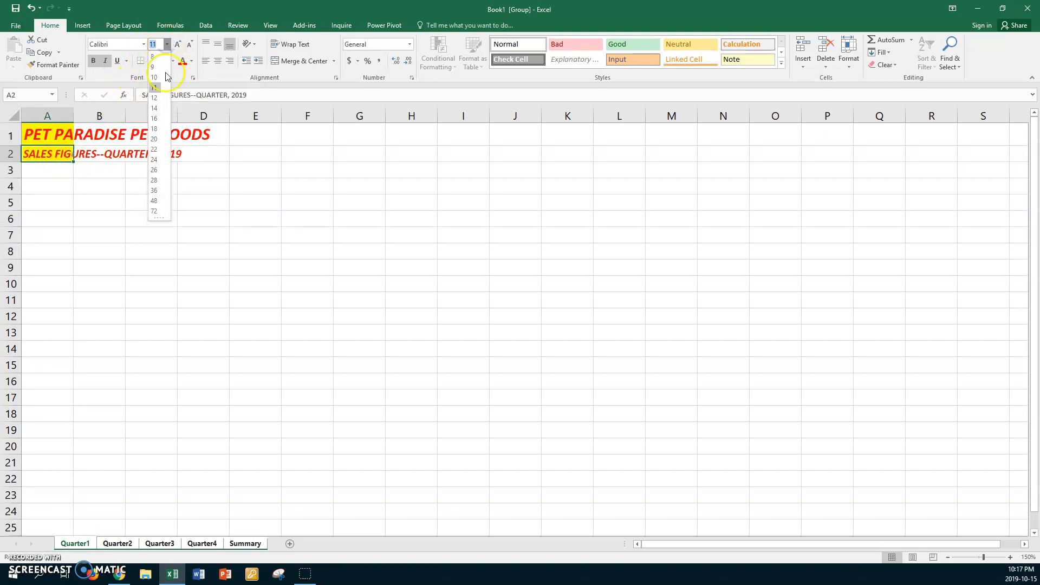
left_click(154, 108)
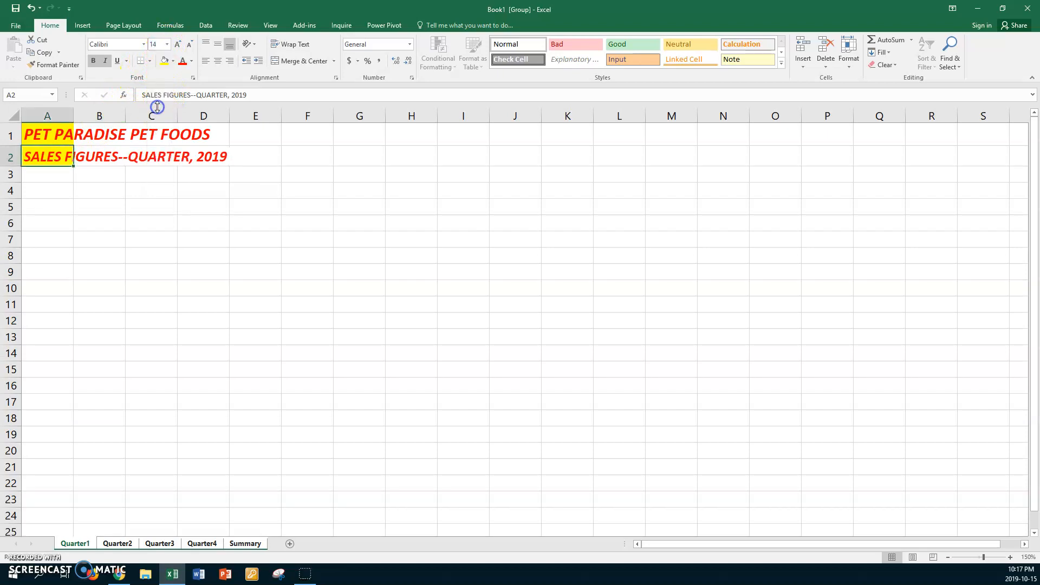
left_click(52, 174)
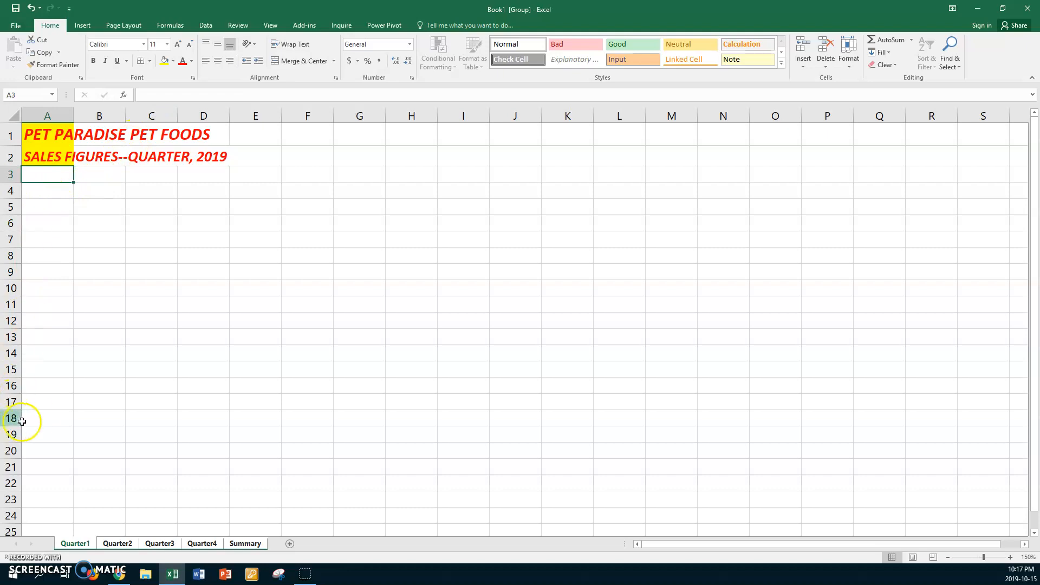
Ungroup the worksheets and check the headings on the Quarter1 sheet.
right_click(159, 545)
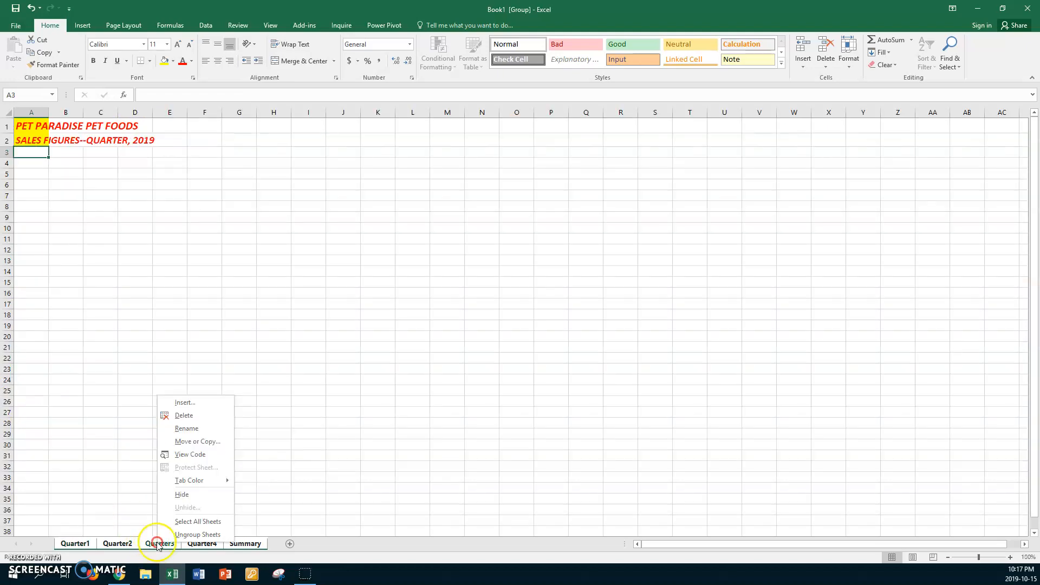
left_click(186, 535)
left_click(132, 347)
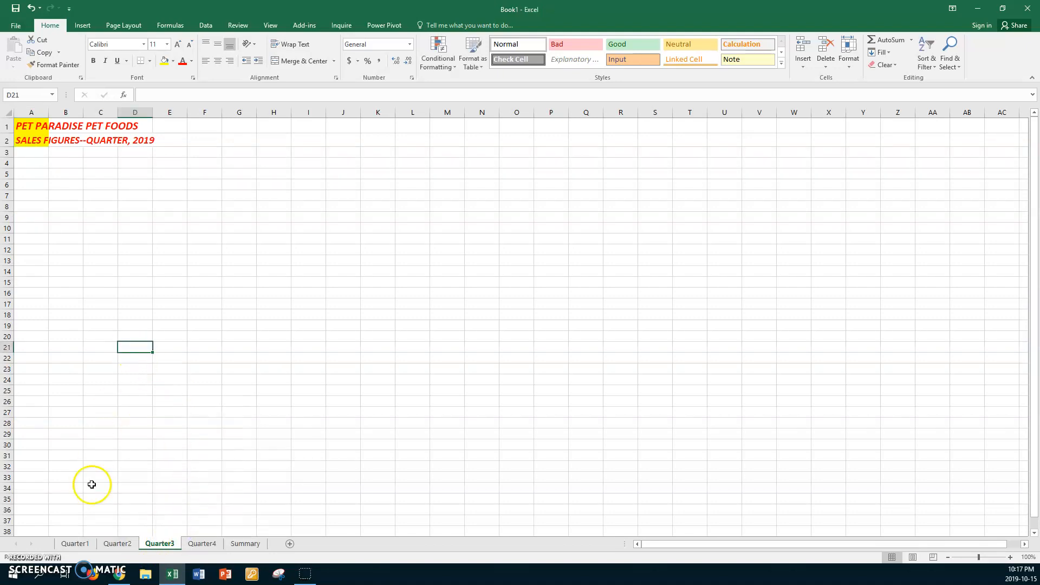
left_click(77, 544)
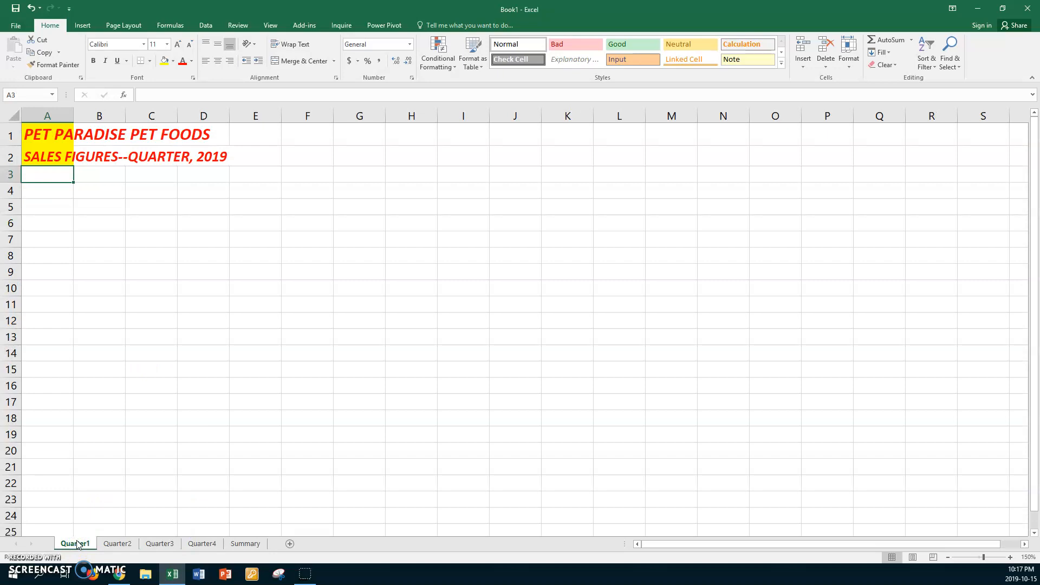
Set the zoom of the Quarter2 sheet to a custom 150%.
left_click(113, 544)
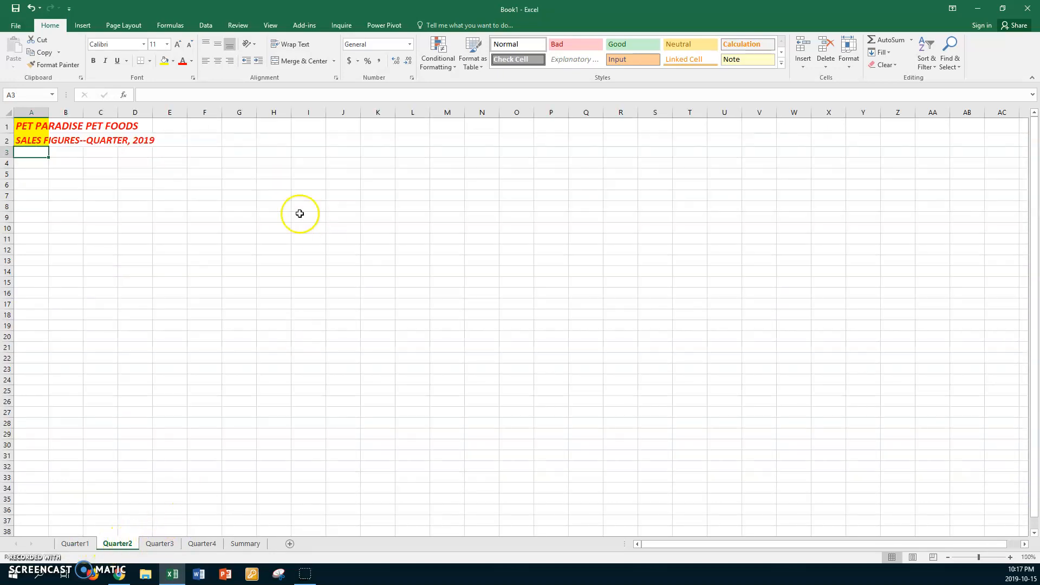
left_click(270, 25)
left_click(223, 61)
left_click(583, 425)
type("150")
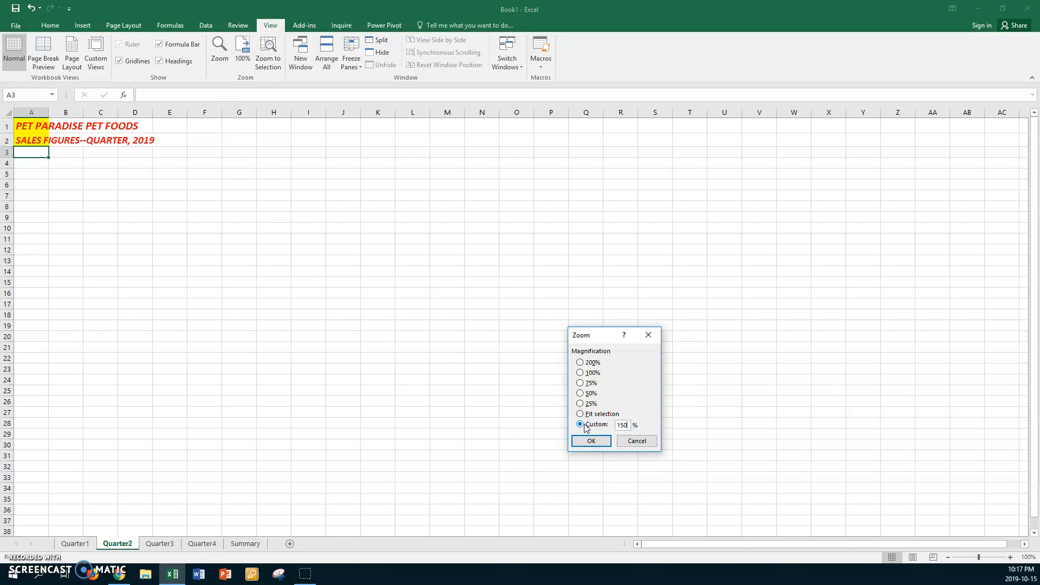
key("Return")
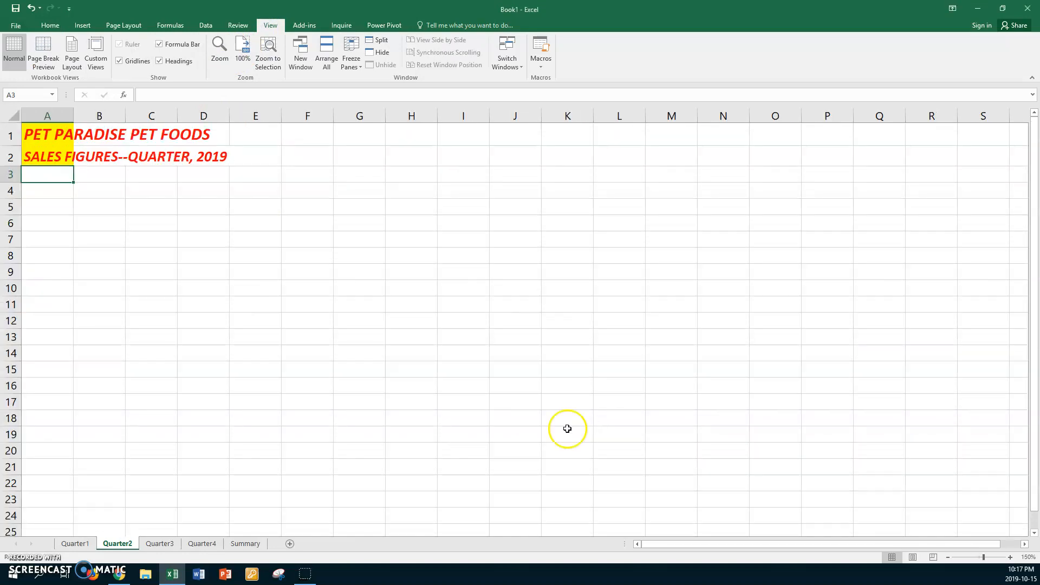
Look through the Quarter3, Quarter4 and Summary sheets and set the zoom of Quarter3 to a custom 150%.
left_click(169, 545)
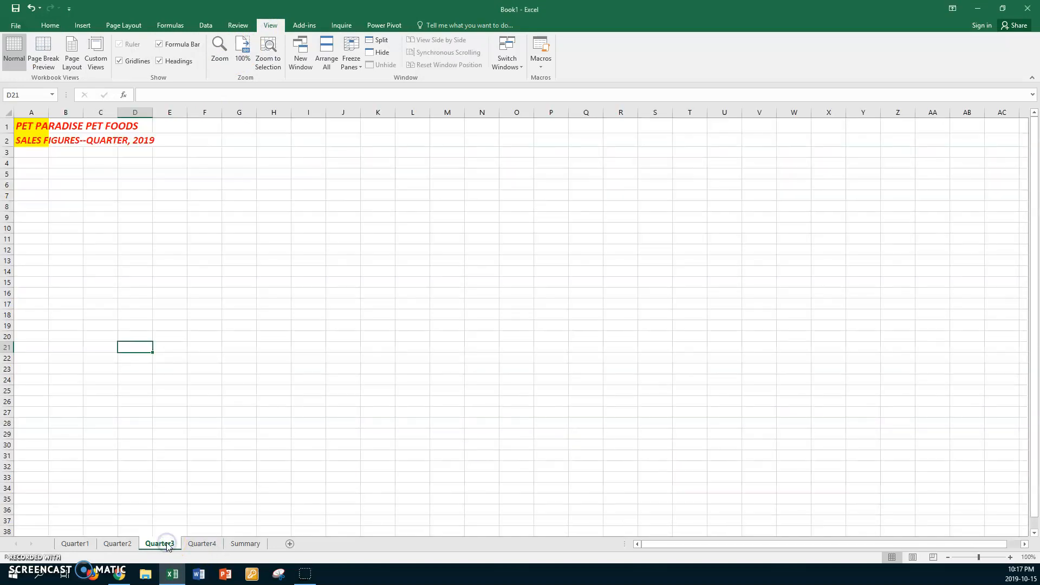
left_click(201, 544)
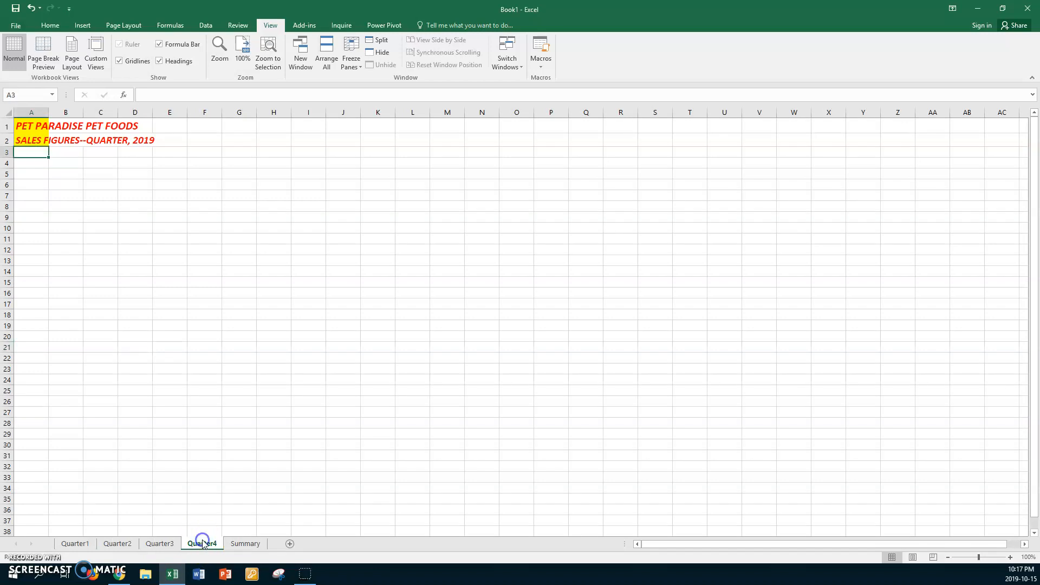
left_click(250, 544)
left_click(202, 545)
left_click(167, 545)
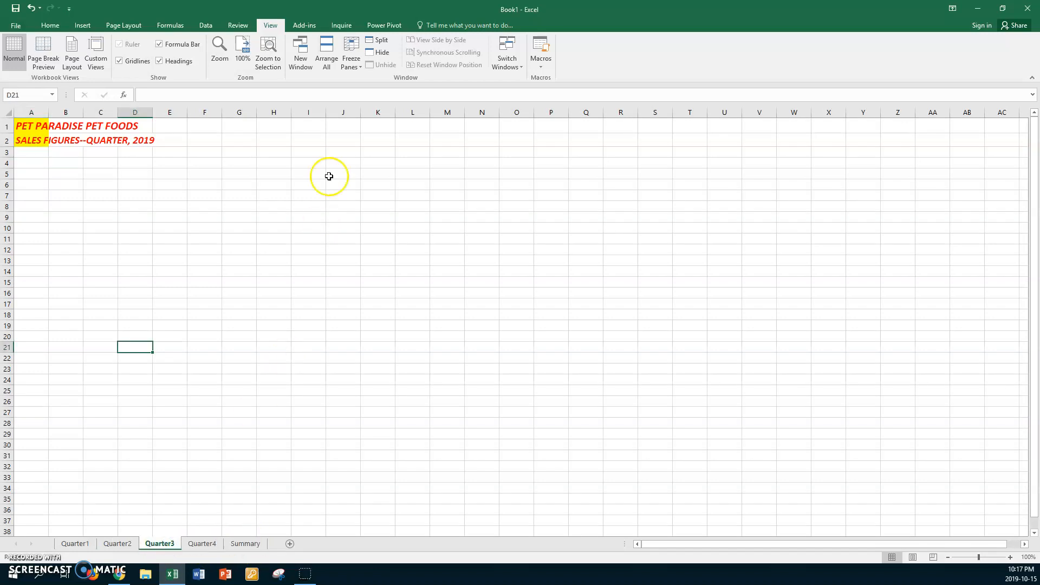
left_click(220, 52)
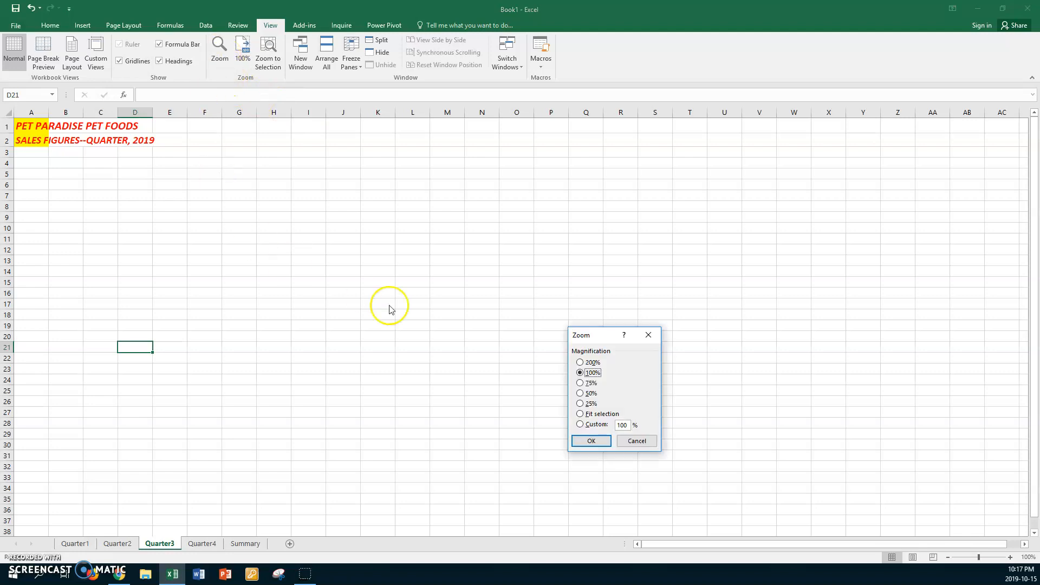
left_click(579, 424)
type("150")
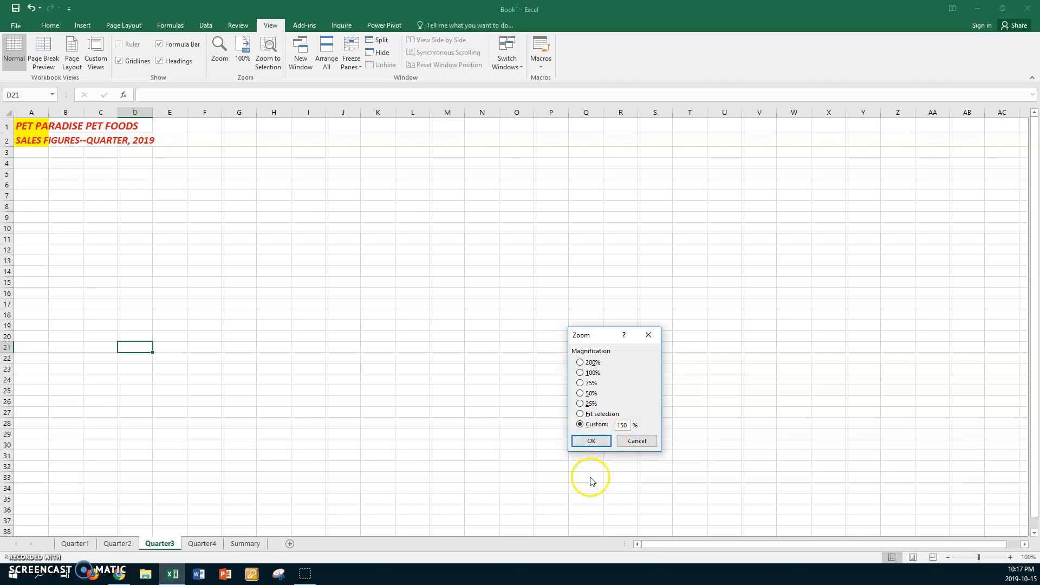
left_click(591, 441)
Set the zoom of the Quarter4 sheet to a custom 150%.
left_click(205, 544)
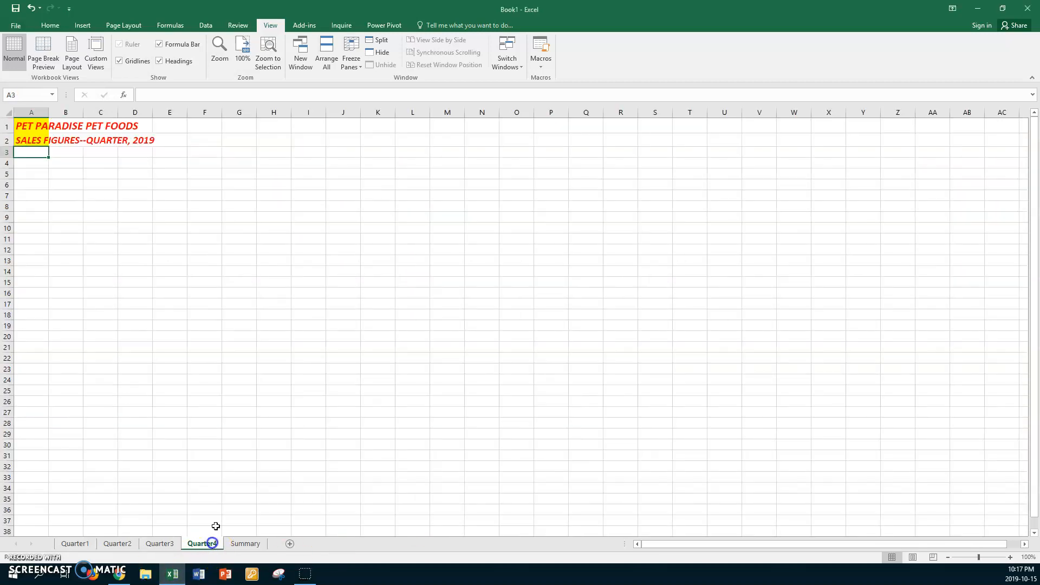
left_click(226, 61)
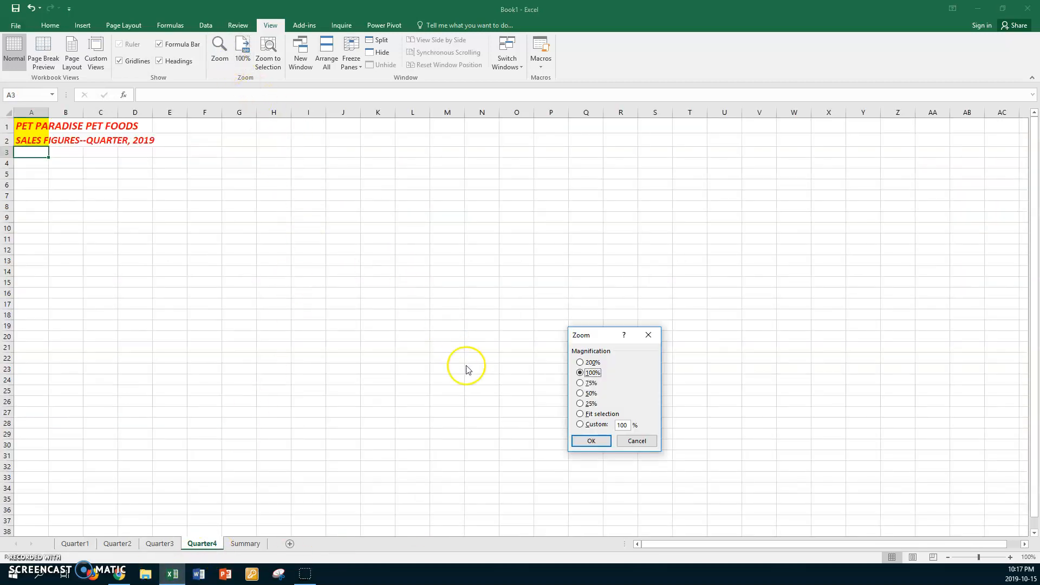
left_click(581, 426)
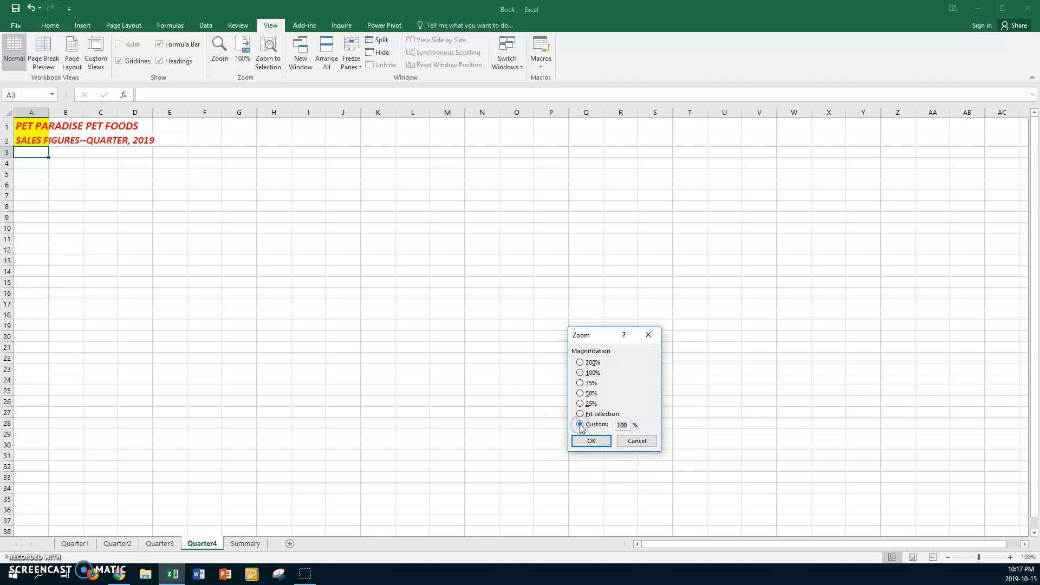
type("150")
left_click(591, 441)
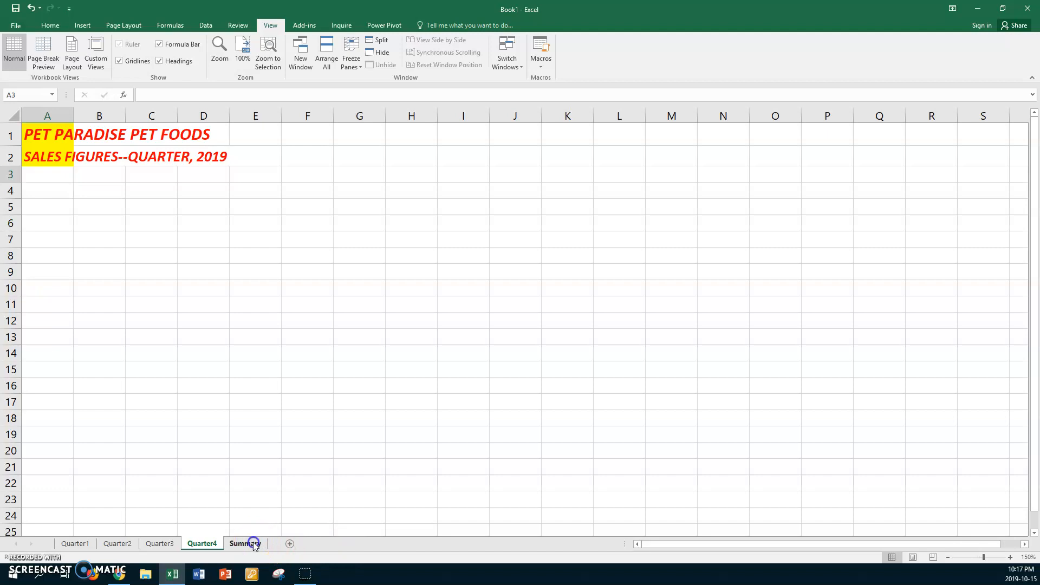
Set the zoom of the Summary sheet to a custom 150%.
left_click(245, 543)
left_click(221, 54)
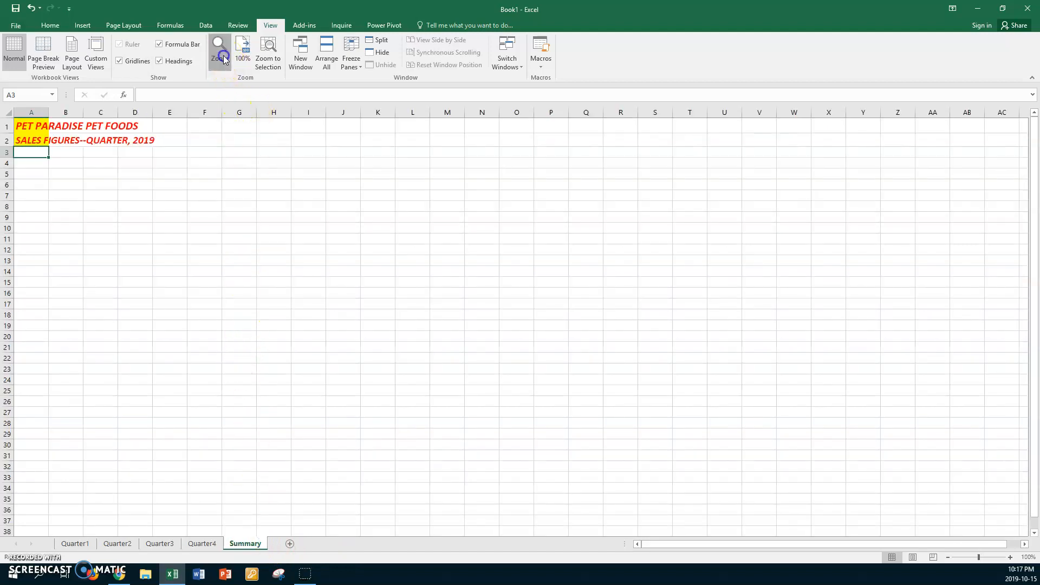
left_click(580, 425)
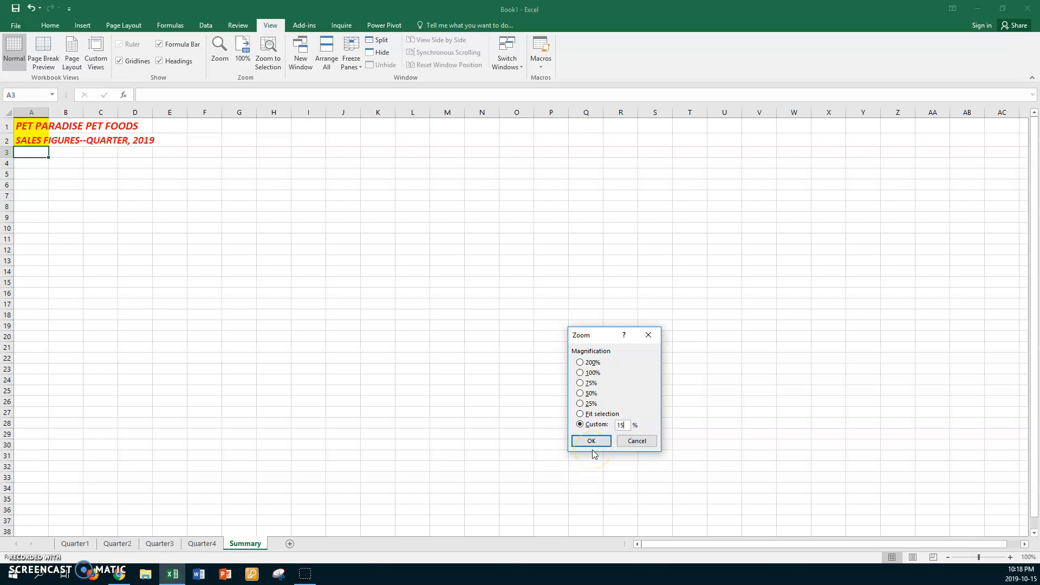
left_click(592, 445)
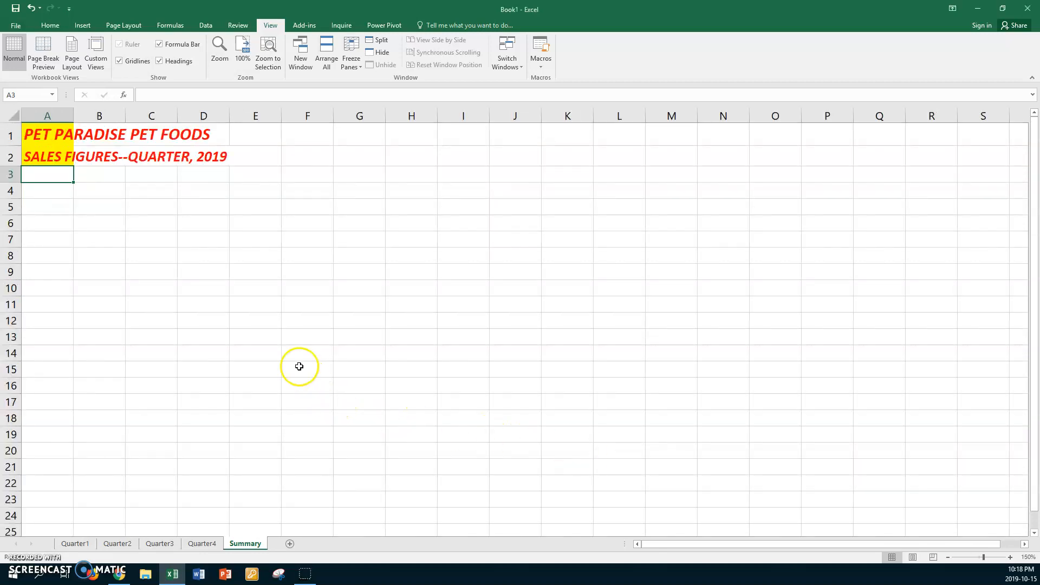
Regroup all worksheets from Quarter1 through Summary, with Quarter1 as the active sheet.
left_click(76, 543)
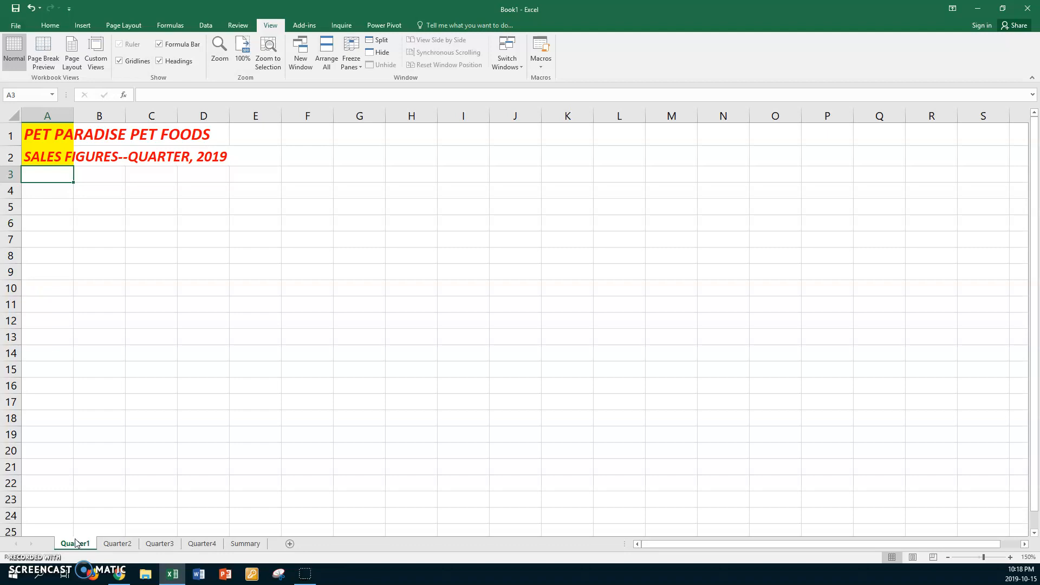
left_click(23, 562)
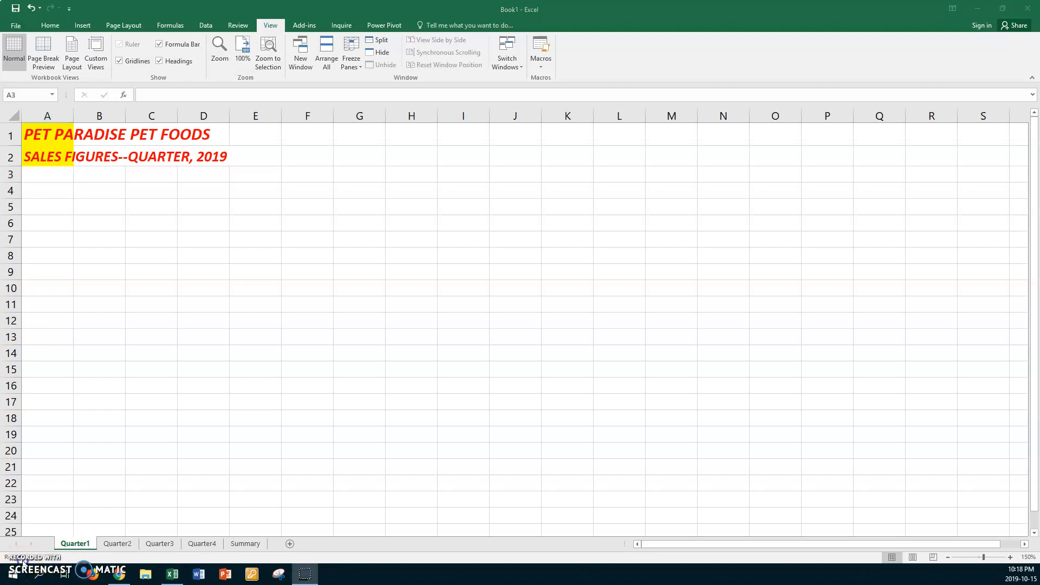
left_click(72, 544)
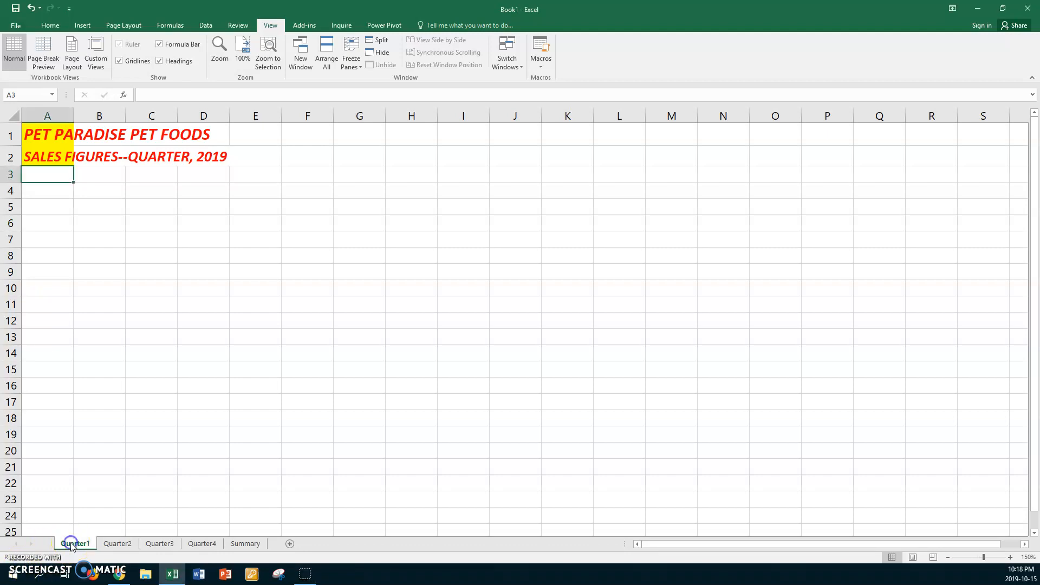
left_click(252, 544, "shift")
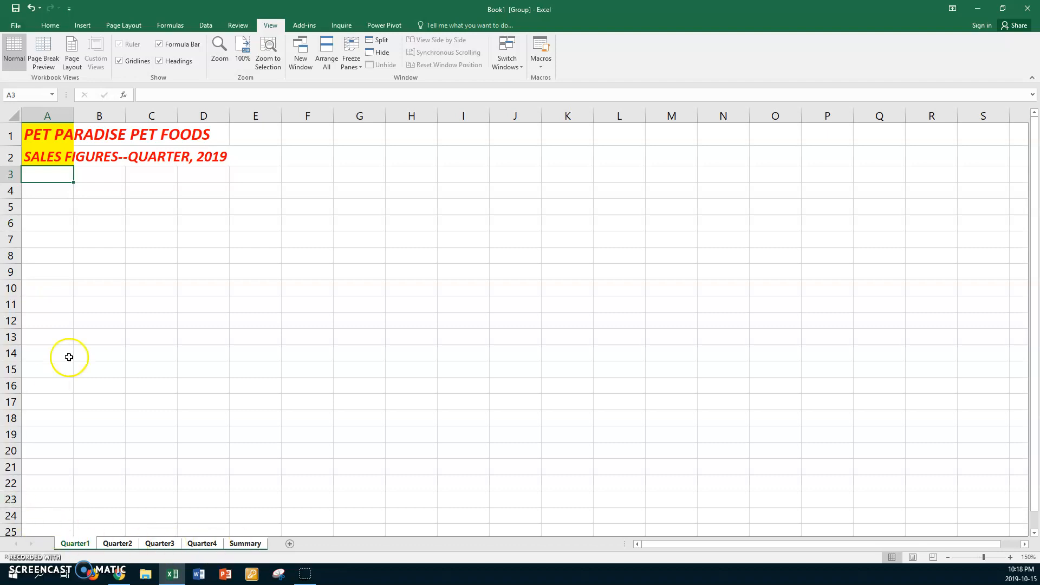
Enter the row labels "Cat Food" in cell A5 and "Dog Food" in A6 of the grouped sheets.
left_click(55, 208)
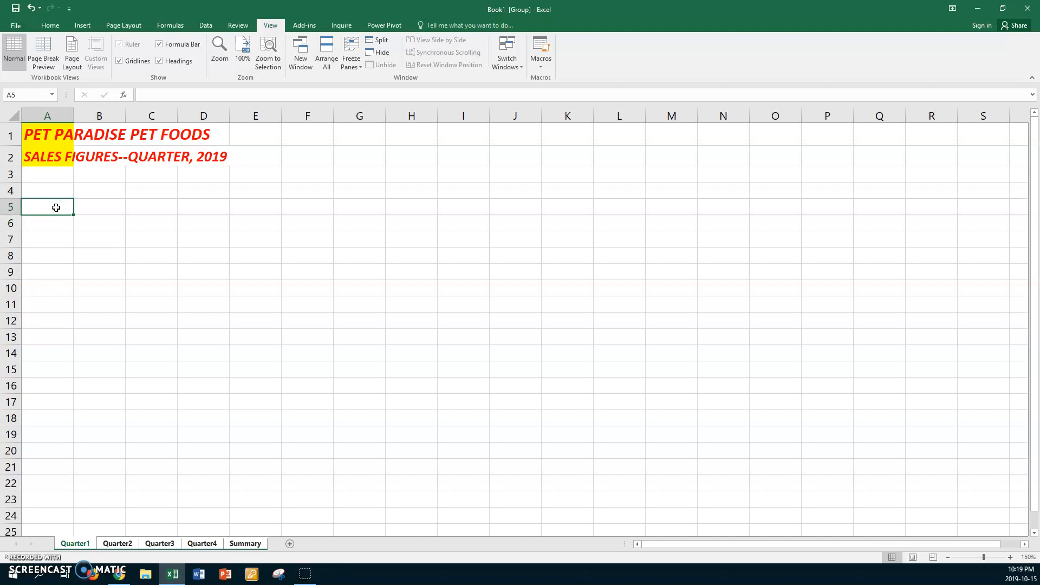
type("Cat food")
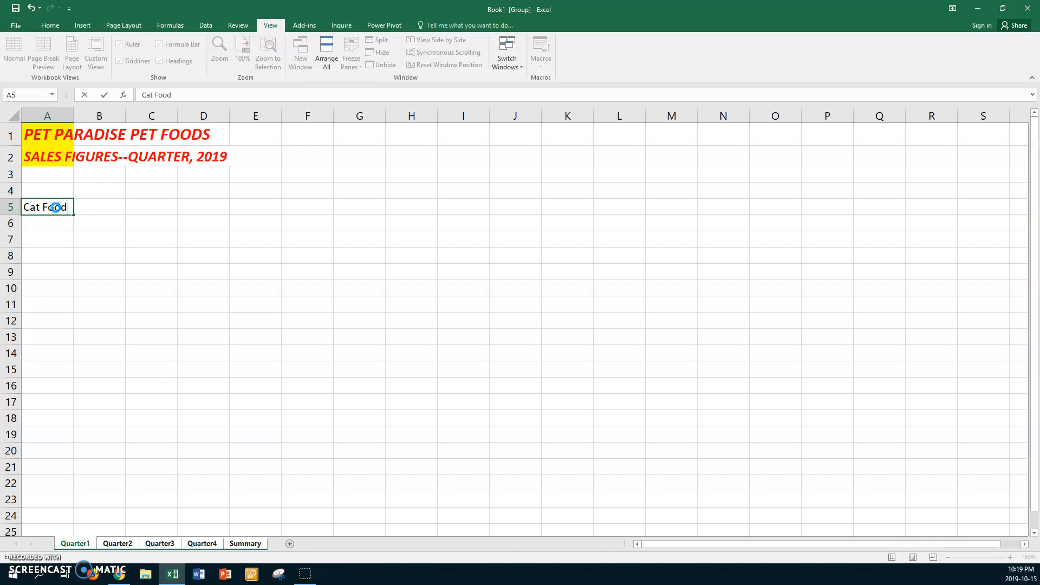
key("Return")
type("D")
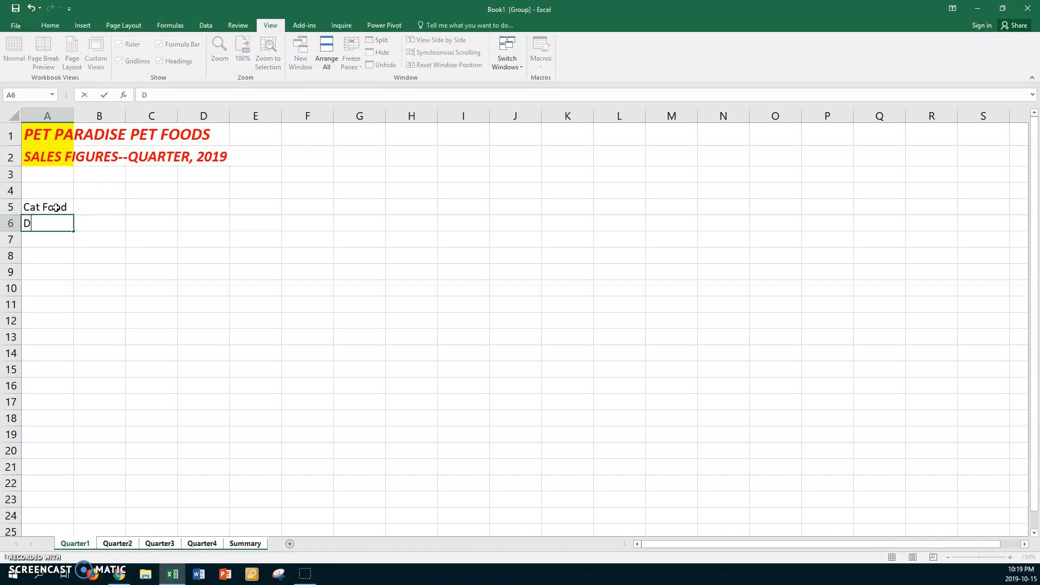
type("og foo")
key("BackSpace")
key("BackSpace")
key("BackSpace")
key("Return")
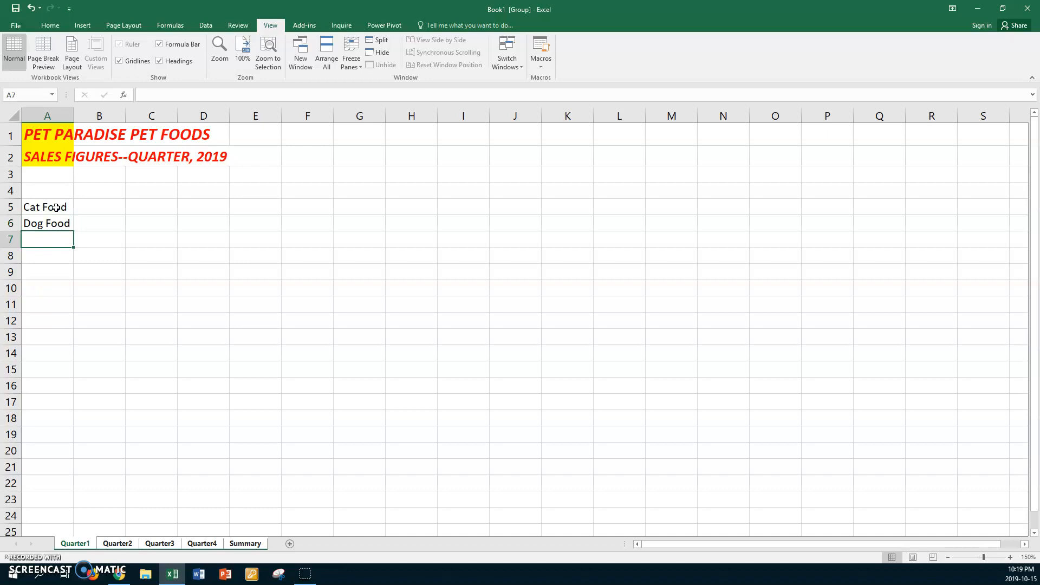
Enter the row labels "Flea Products", "Toys", "Treats" and "Totals" in cells A7 to A10 of the grouped sheets.
type("F")
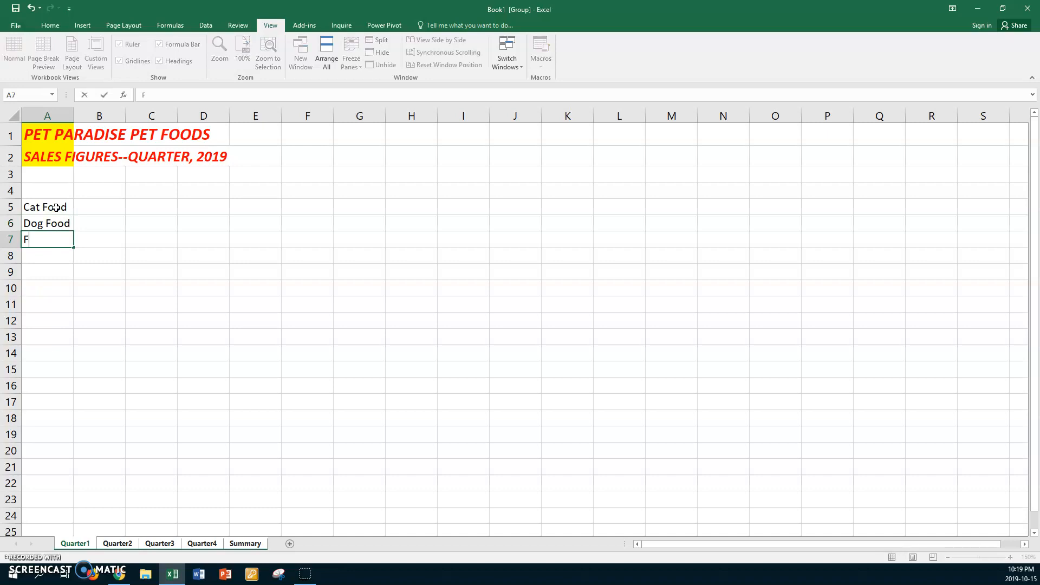
type("lea Products")
key("Return")
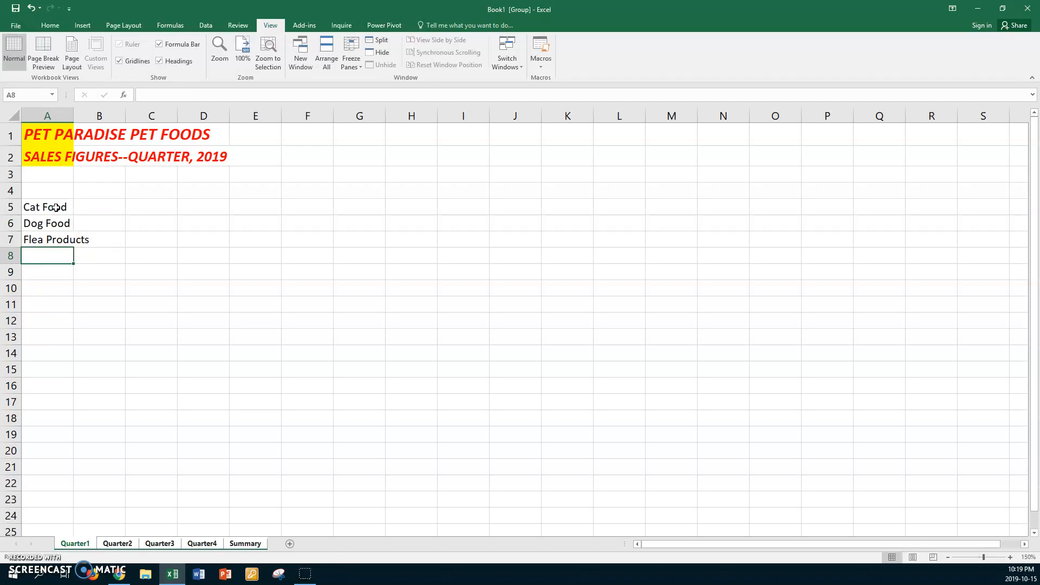
type("Toys")
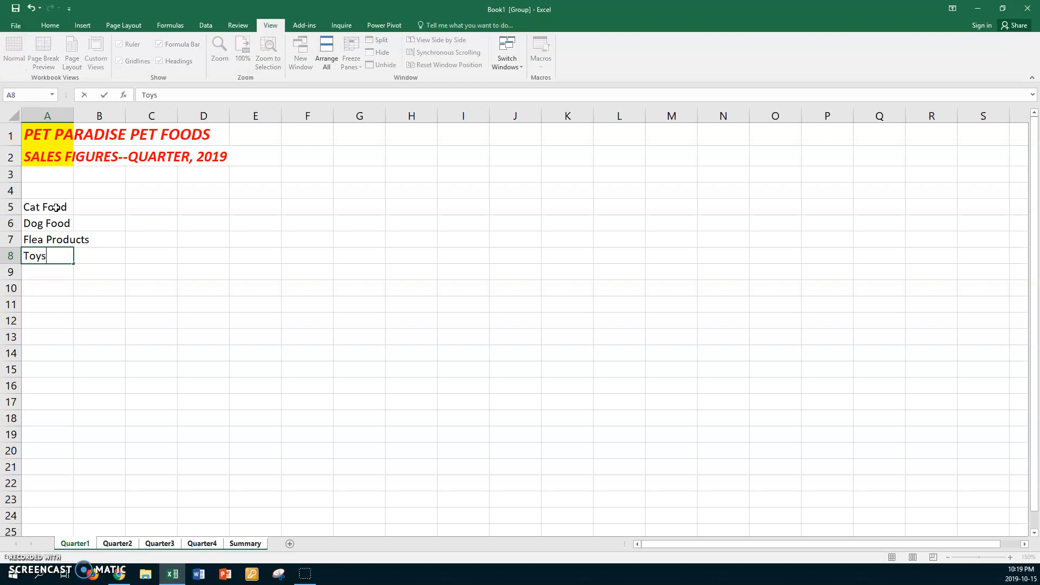
key("Return")
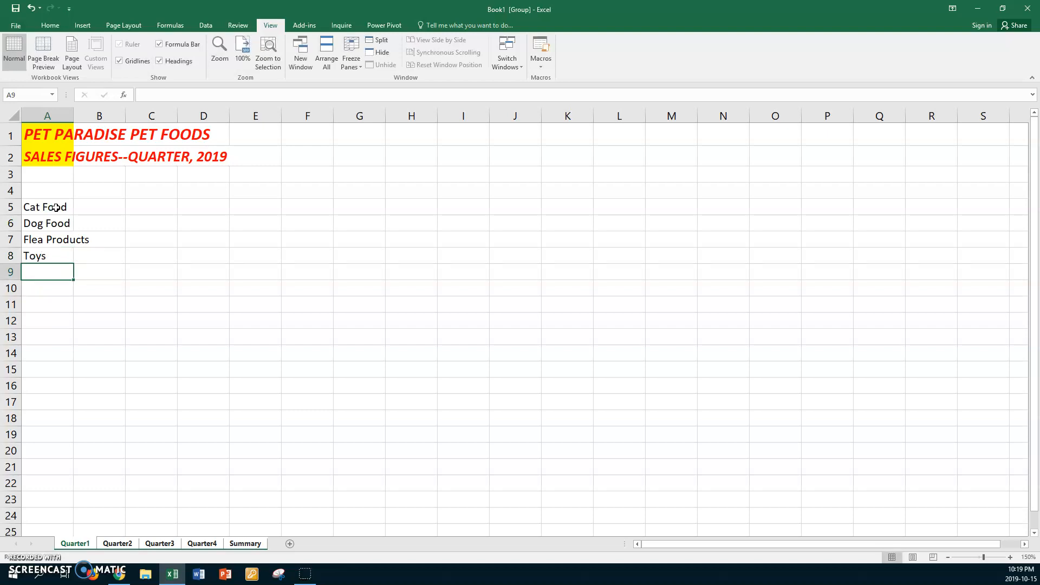
type("Treats")
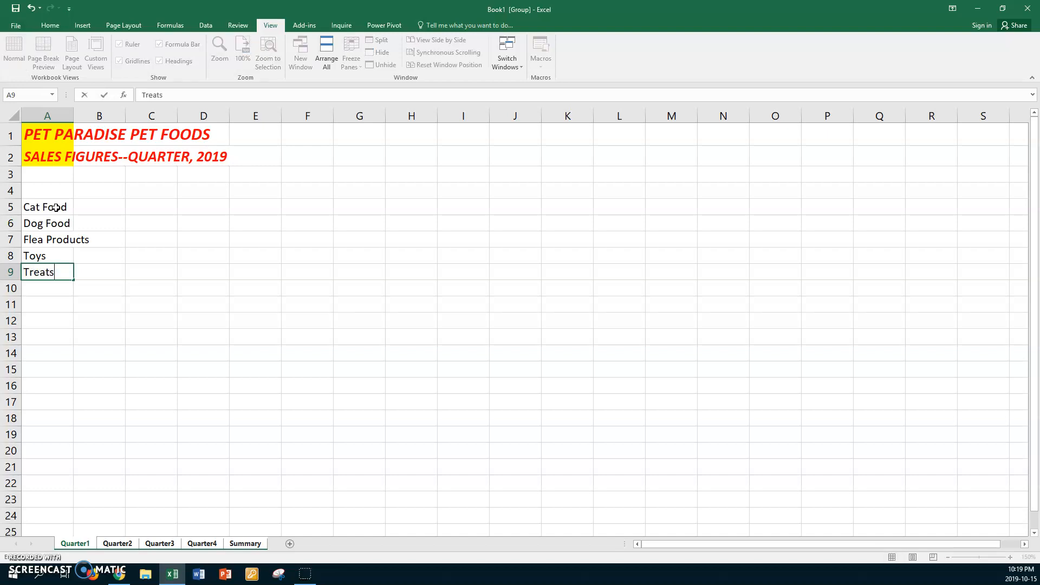
key("Return")
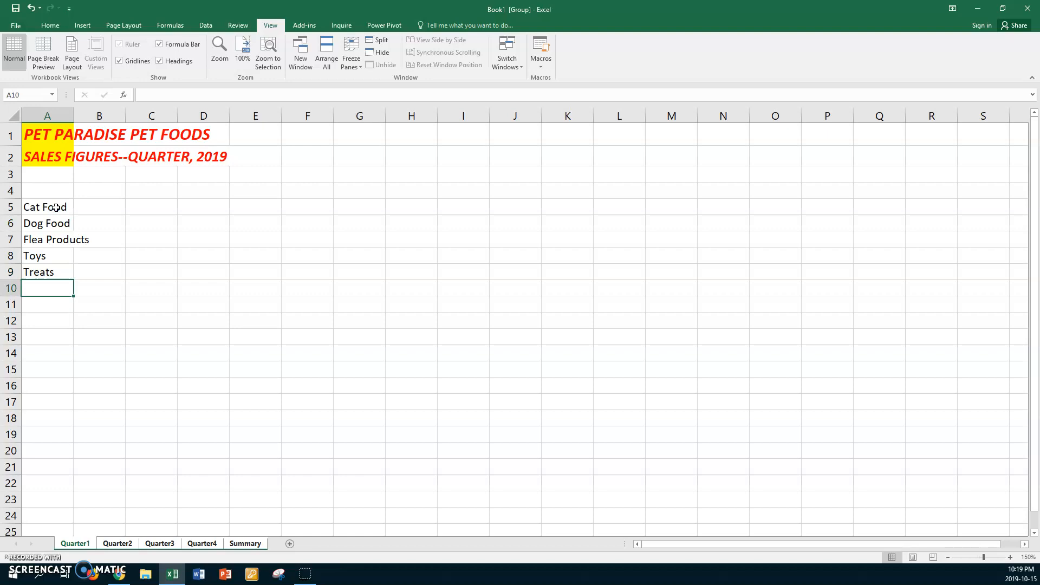
type("Tot")
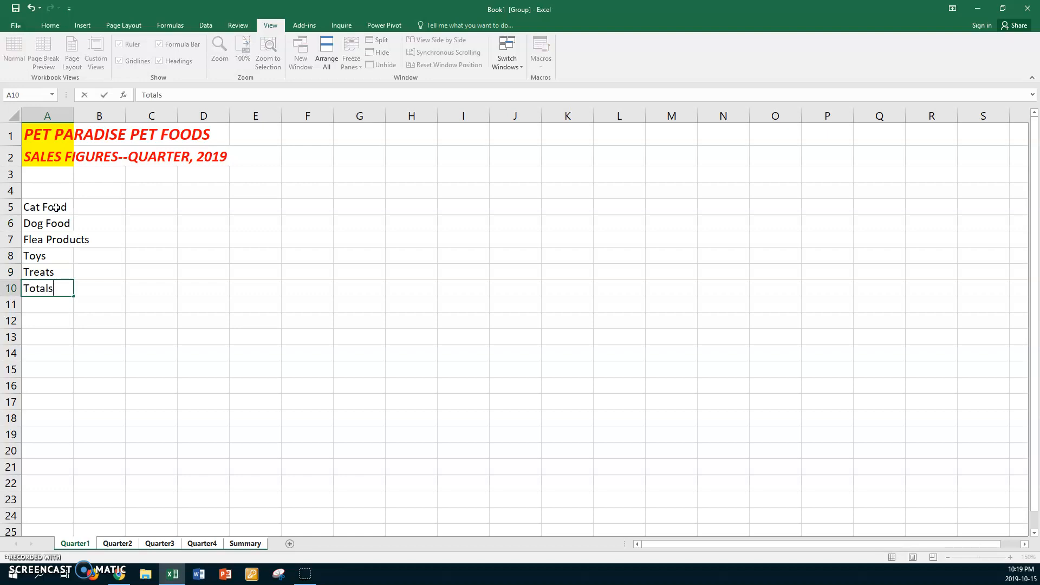
type("als")
Resize column A in the grouped sheets so it is just wide enough for the "Flea Products" label.
left_click(77, 116)
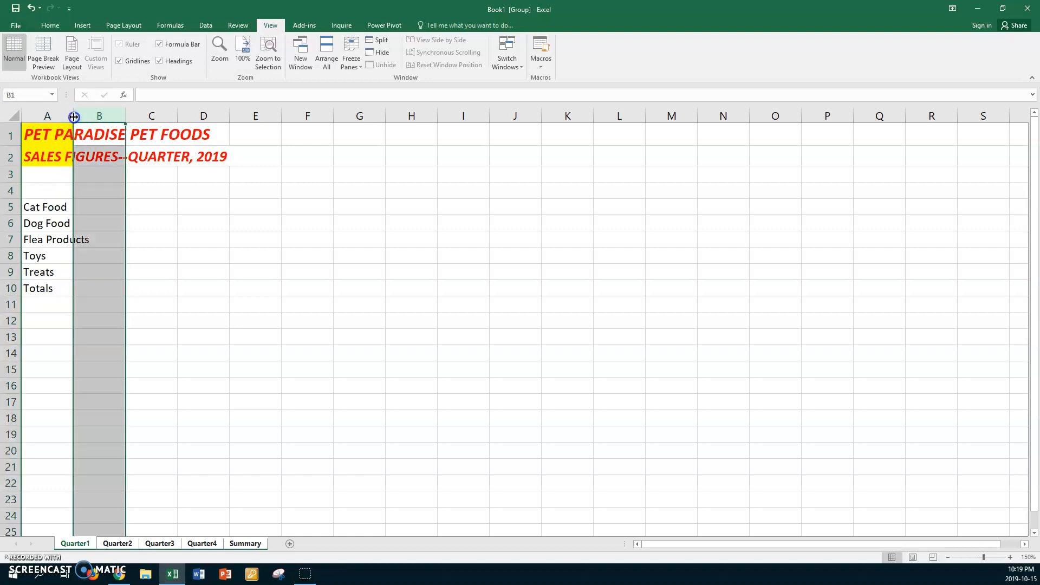
double_click(74, 116)
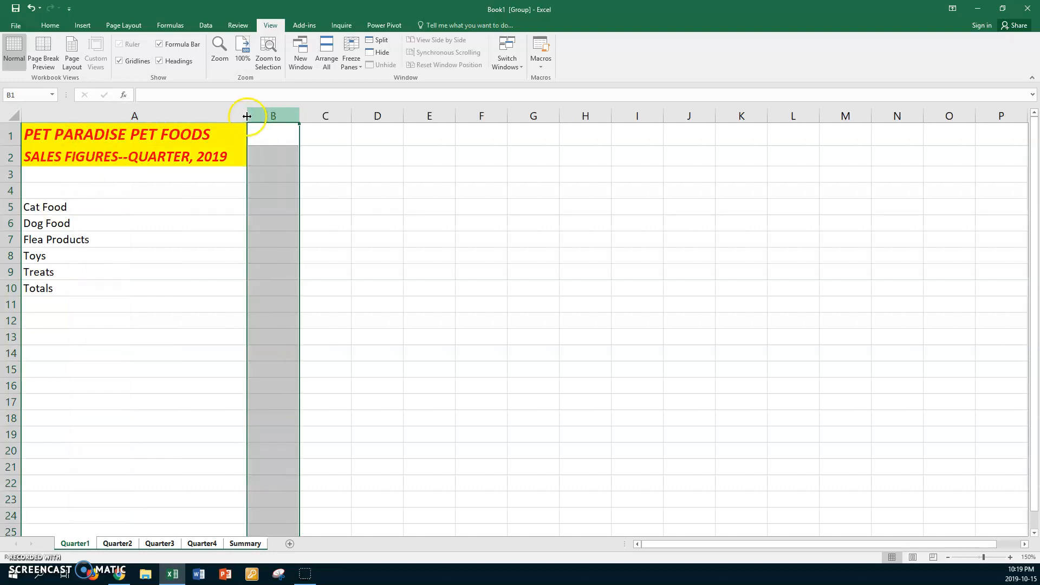
left_click_drag(246, 114, 112, 136)
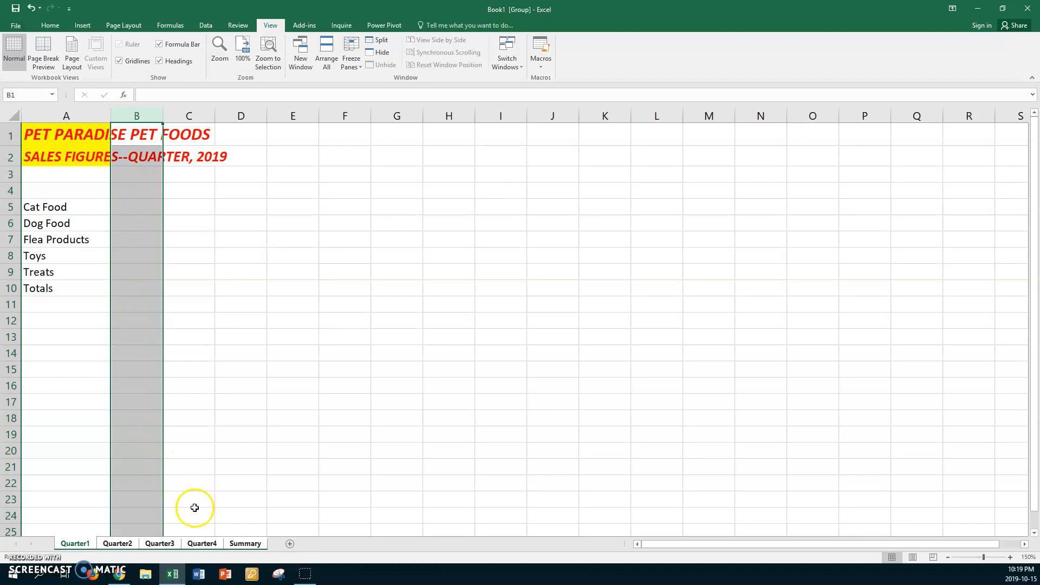
Ungroup the worksheets and check the headings and row labels on each sheet, returning to Quarter1.
right_click(203, 544)
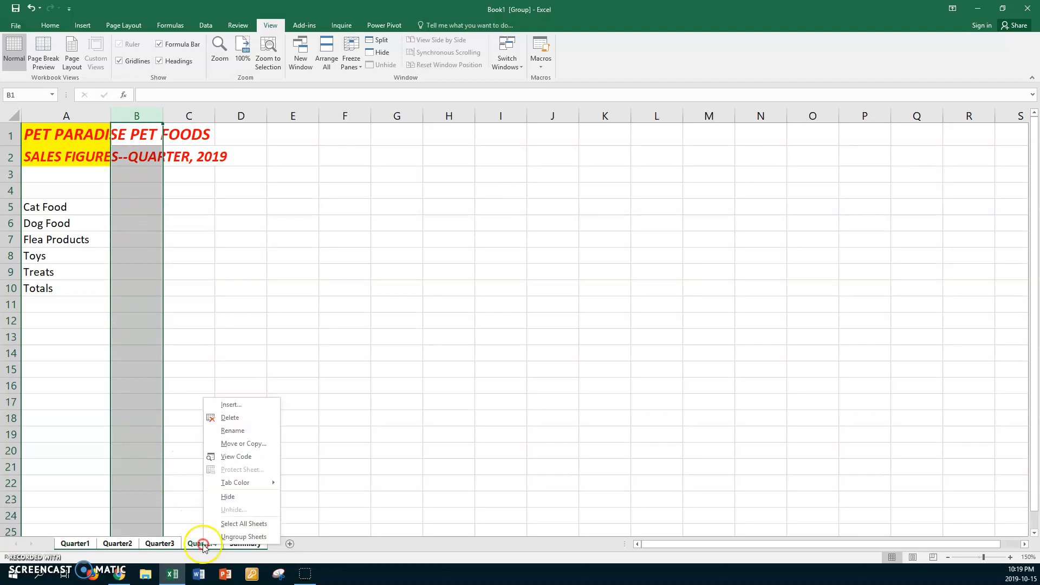
left_click(252, 536)
left_click(118, 543)
left_click(159, 544)
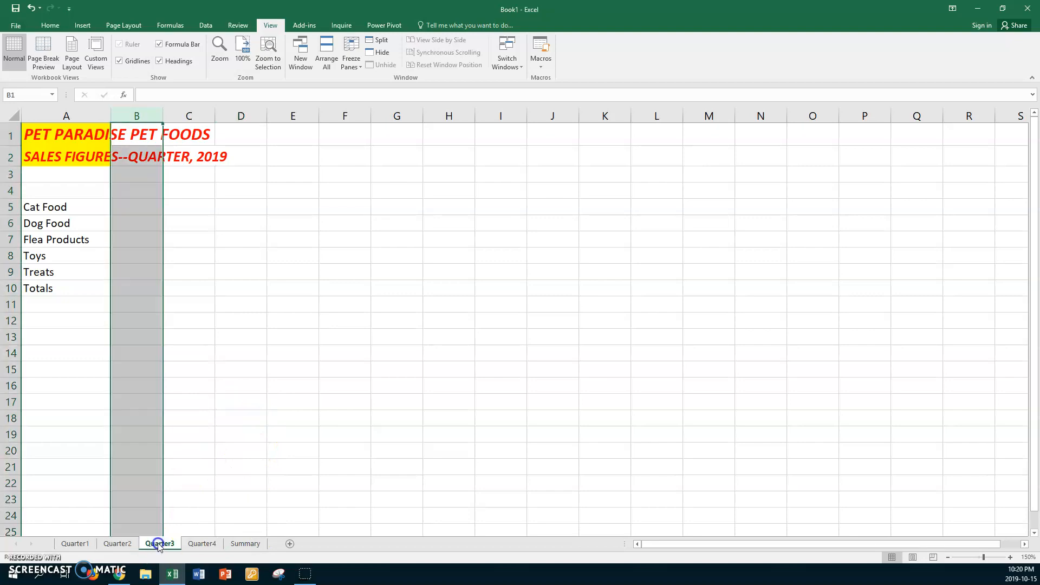
left_click(201, 543)
left_click(237, 545)
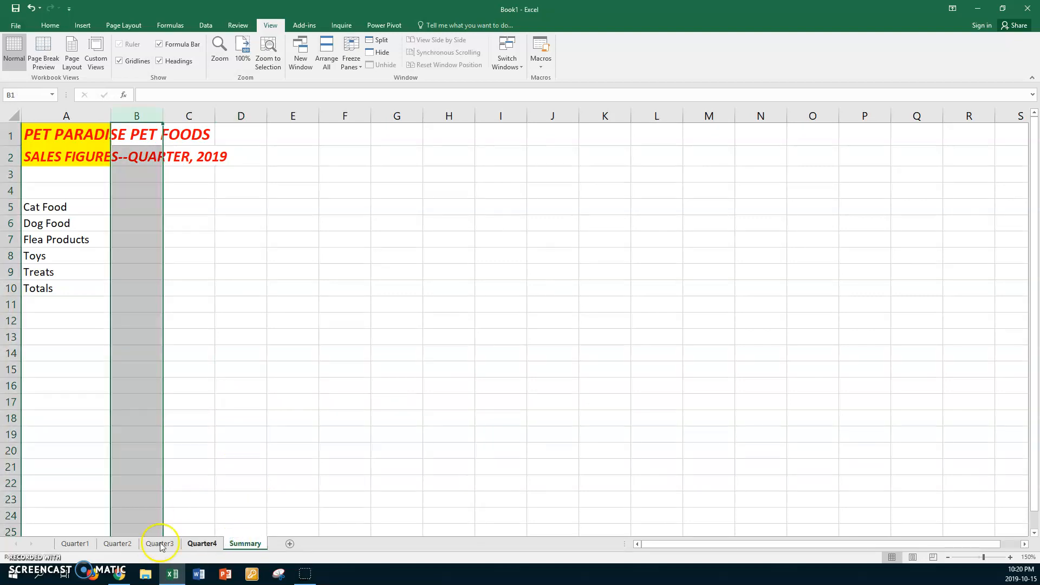
left_click(81, 544)
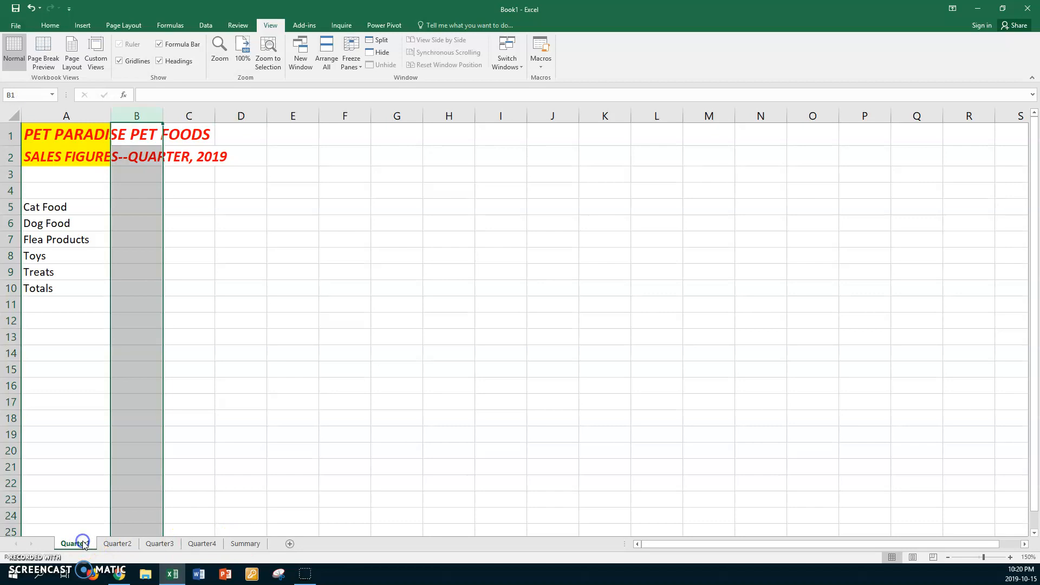
Group all worksheets from Quarter1 through Summary again, keeping Quarter1 as the active sheet.
left_click(21, 564)
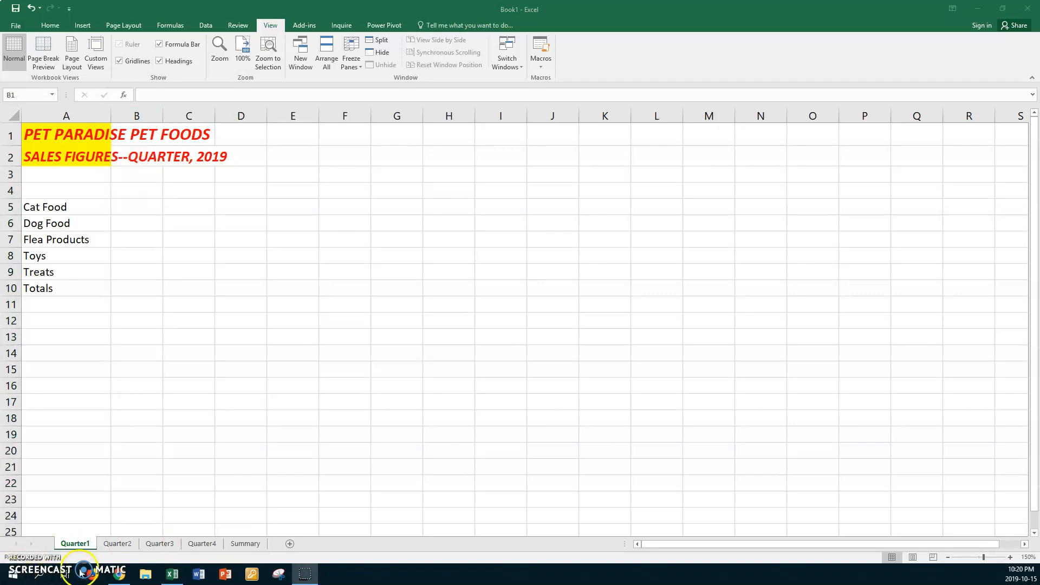
left_click(81, 545)
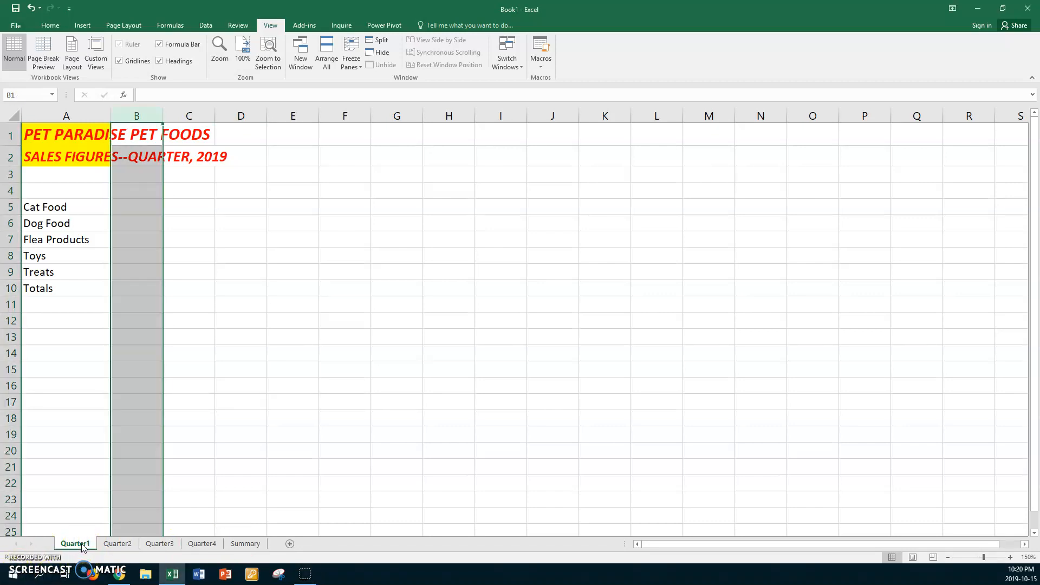
left_click(244, 542, "shift")
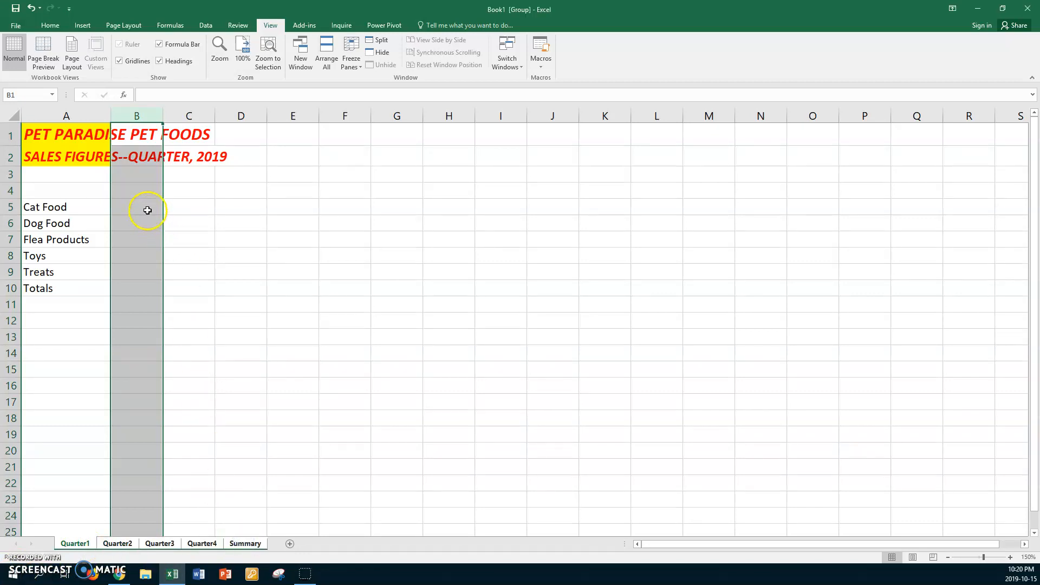
Enter the column headings "Total" in cell E4 and "Percent" in F4 of the grouped sheets.
left_click(143, 189)
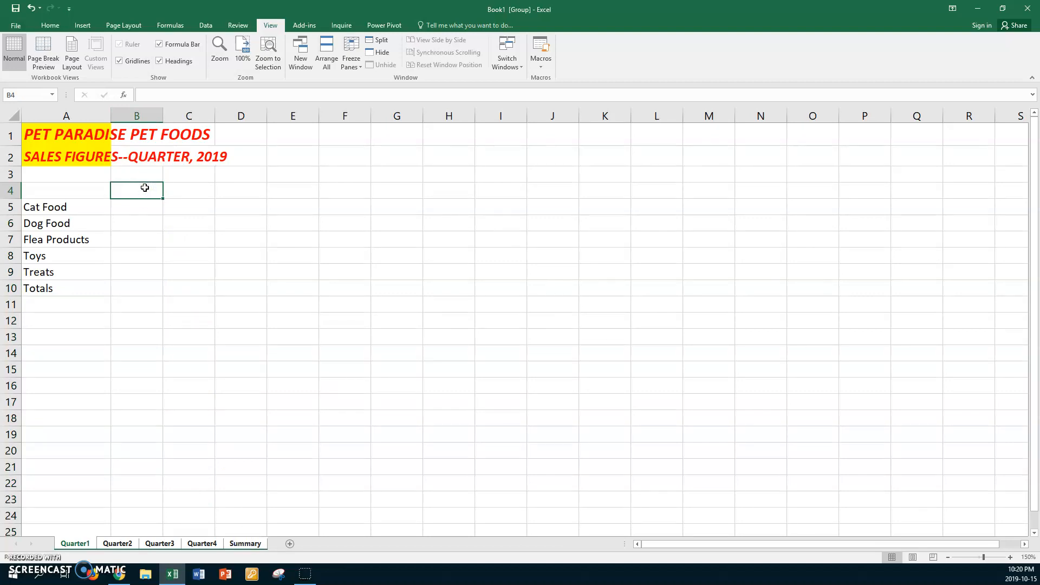
left_click(197, 190)
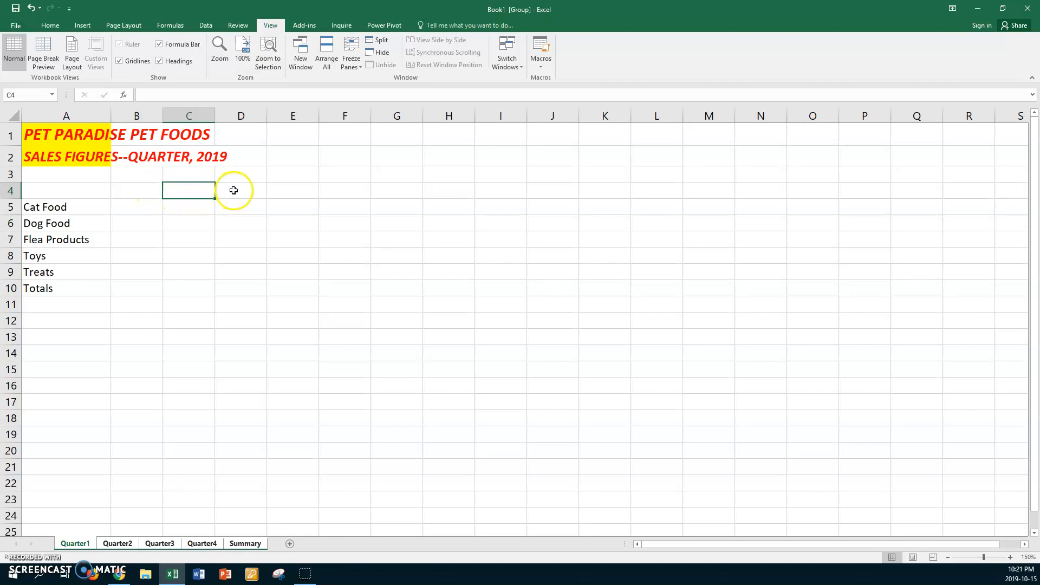
left_click(235, 191)
left_click(292, 189)
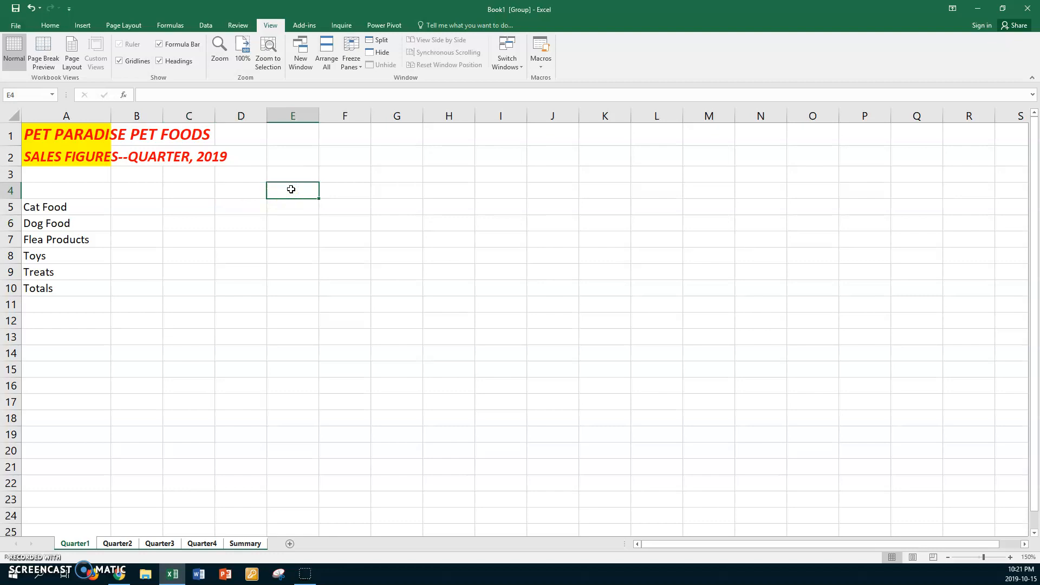
type("Tot")
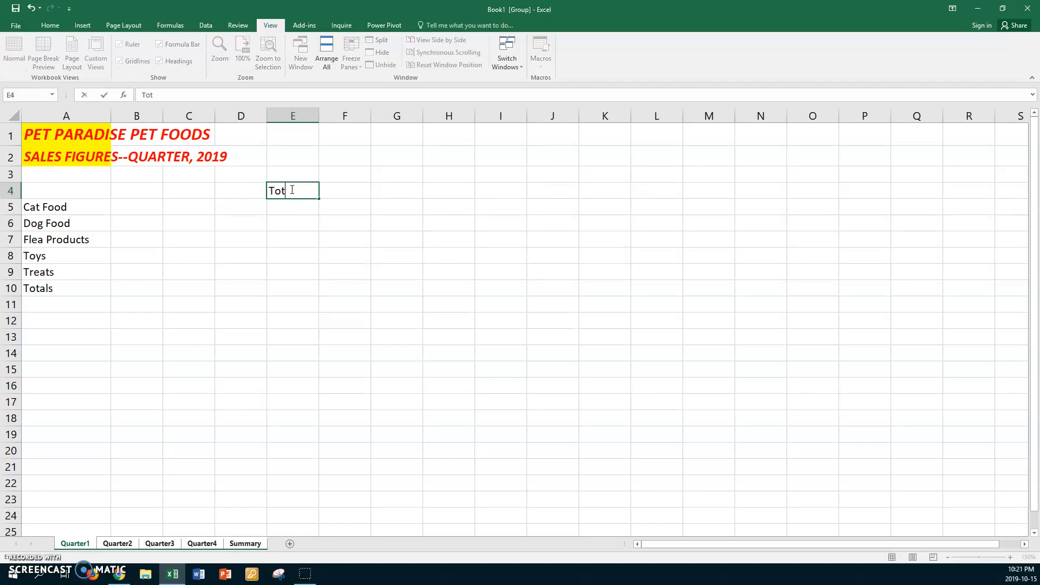
type("al")
left_click(346, 195)
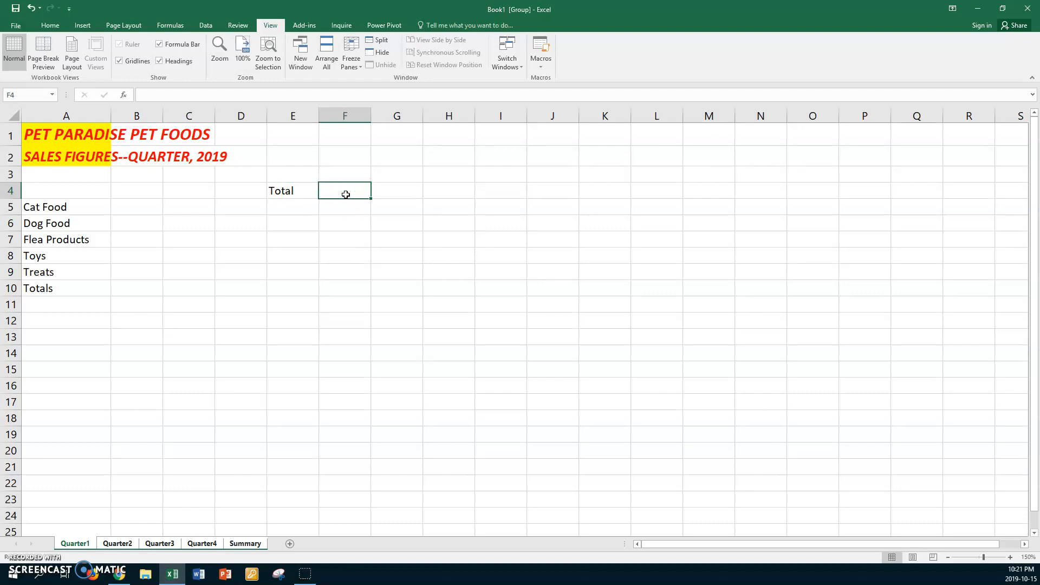
type("Per")
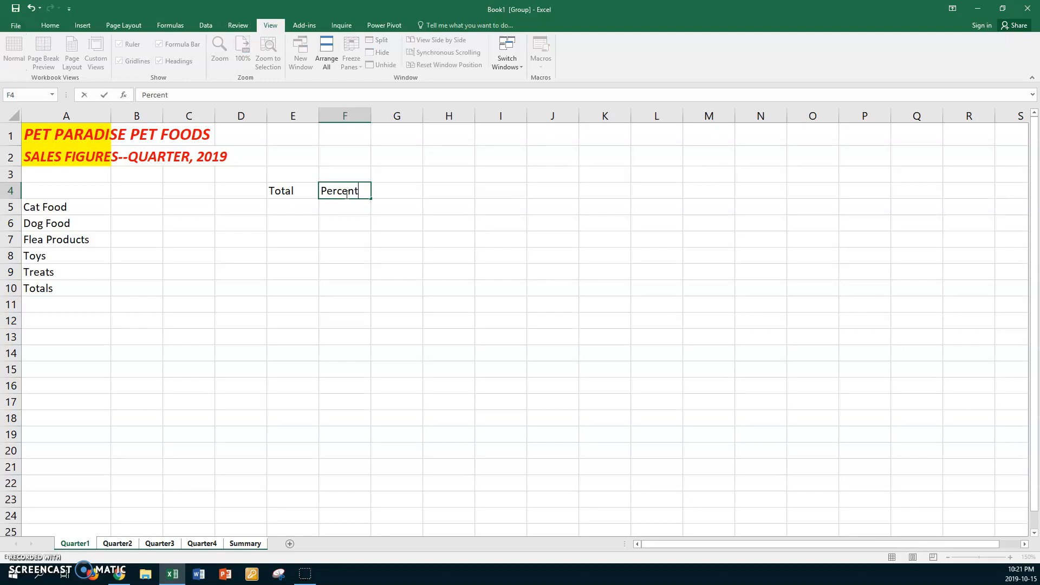
type("cent")
Format the heading cells B4 to F4 of the grouped sheets as bold, italic and centred.
left_click(148, 190)
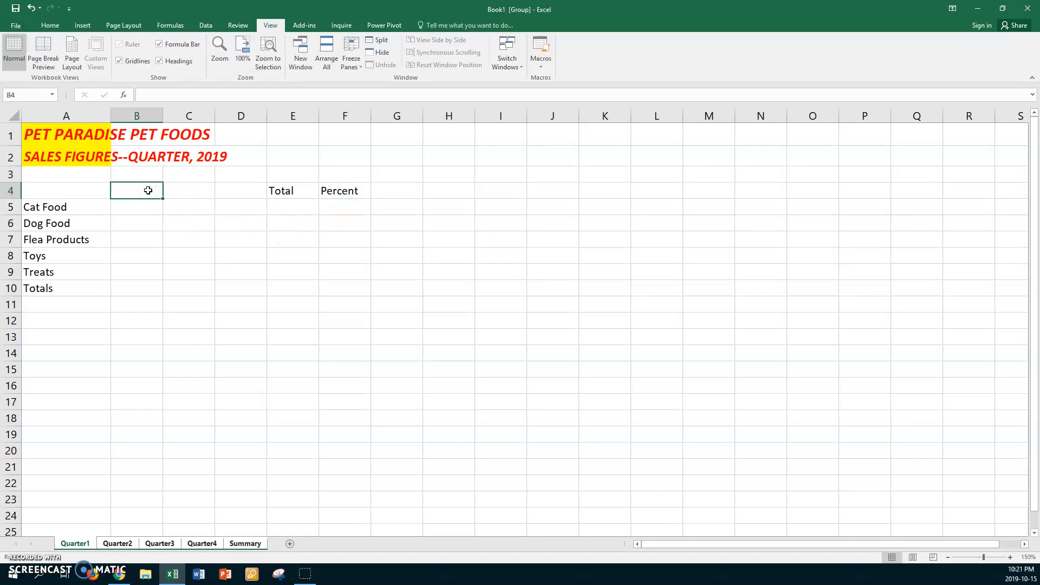
left_click(351, 188, "shift")
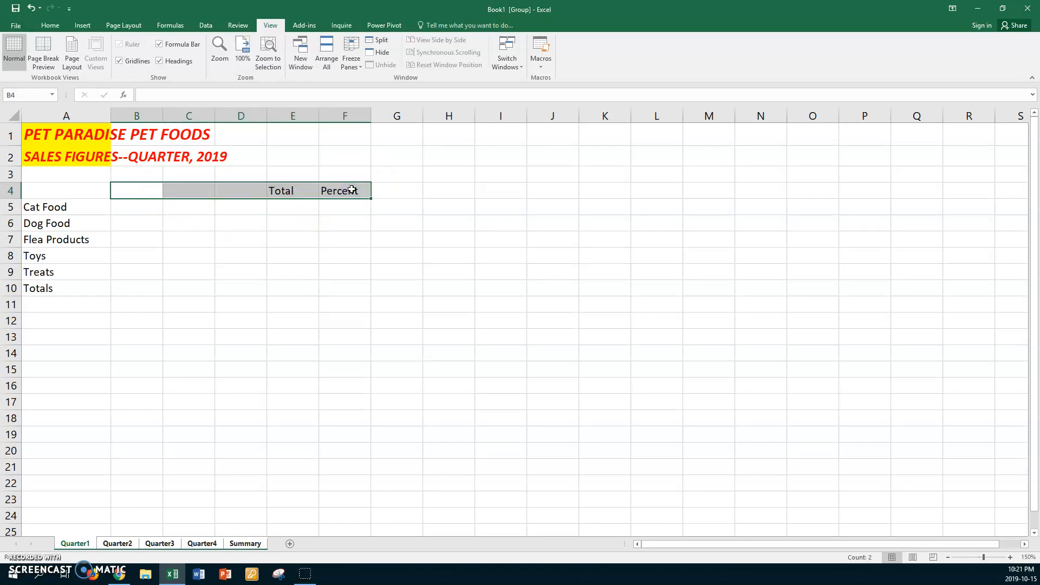
left_click(51, 25)
left_click(93, 61)
left_click(105, 61)
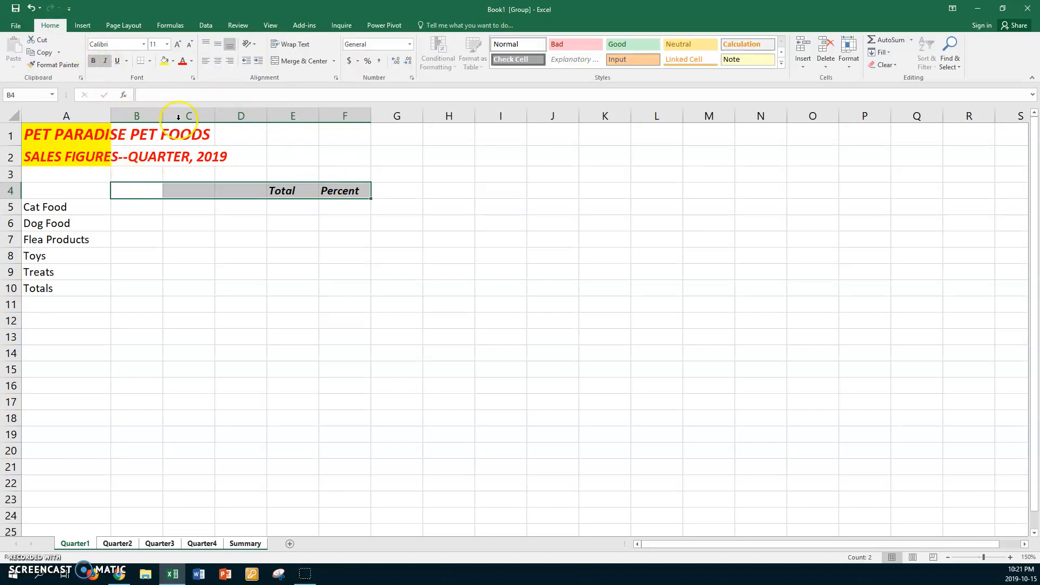
left_click(218, 60)
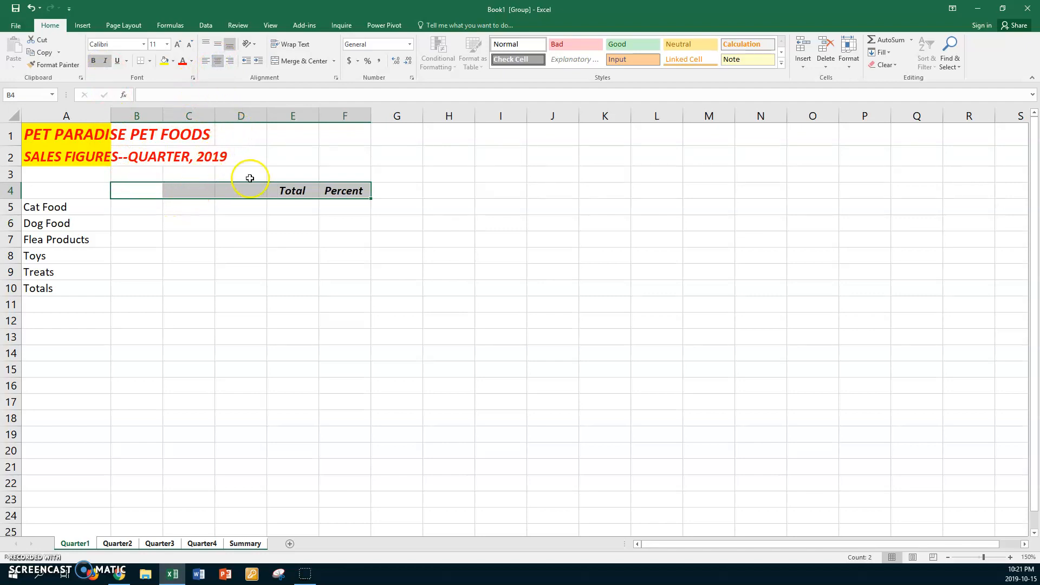
left_click(143, 207)
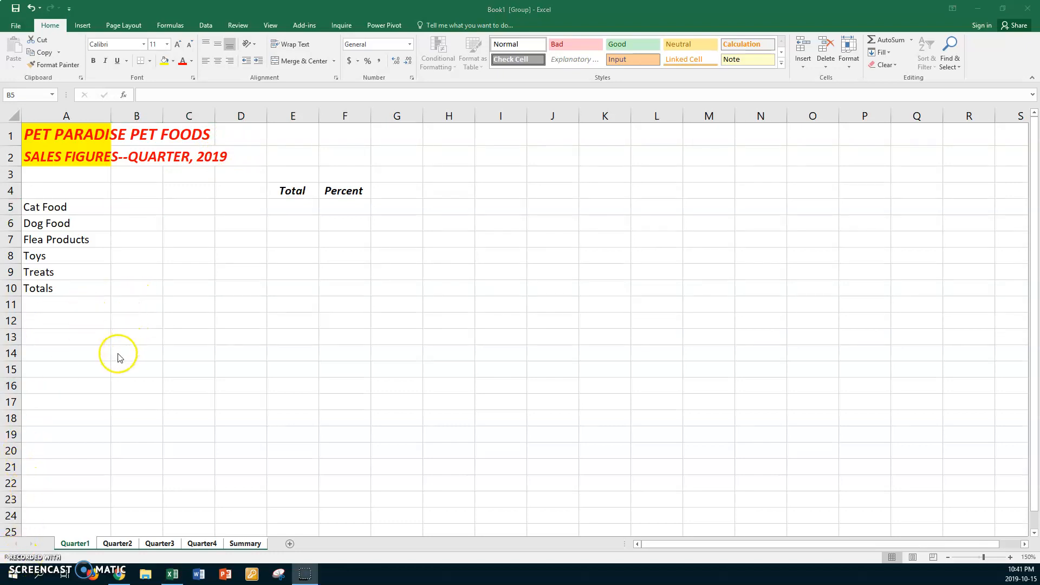
Ungroup the worksheets and make Quarter1 the only active sheet.
left_click(160, 544)
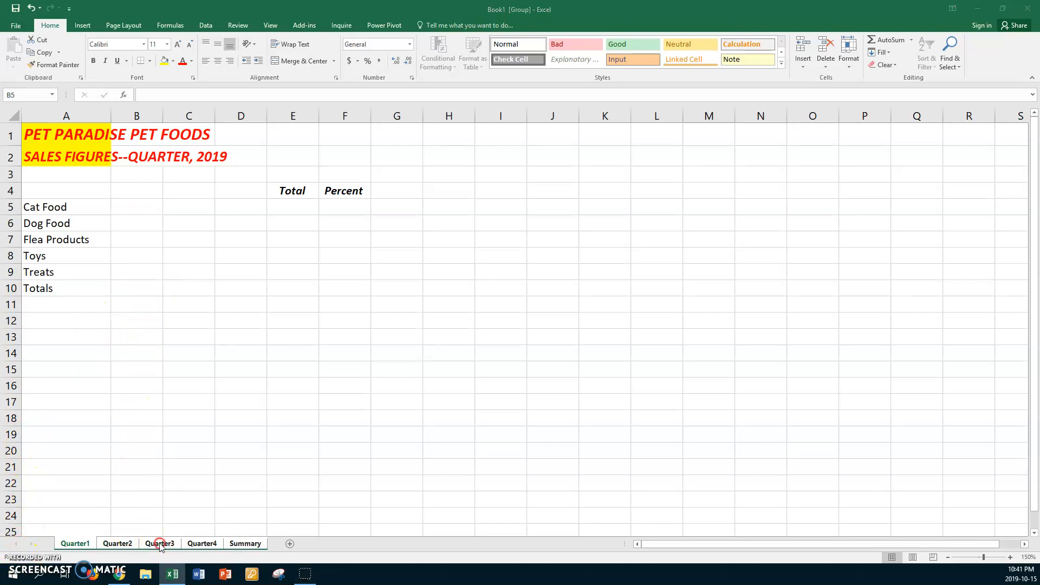
right_click(159, 544)
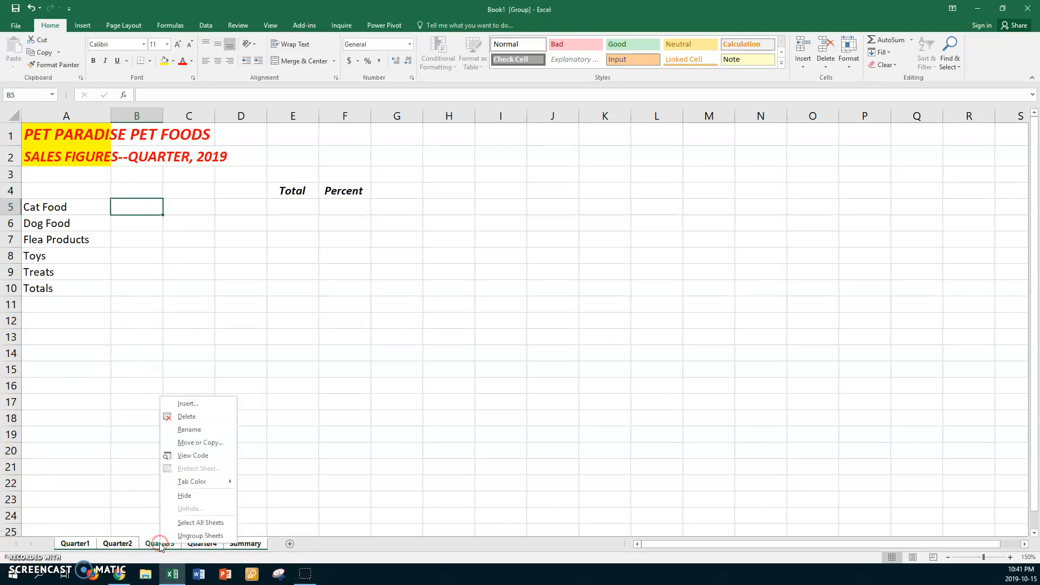
left_click(187, 538)
left_click(76, 542)
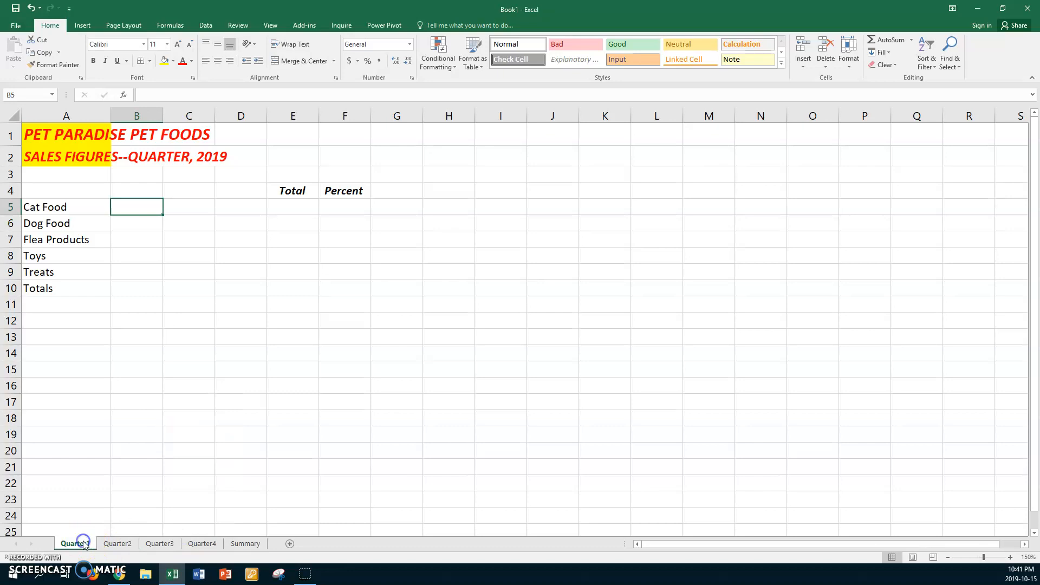
Enter "January" in cell B4 of Quarter1 and fill the month series across to March in D4.
left_click(145, 193)
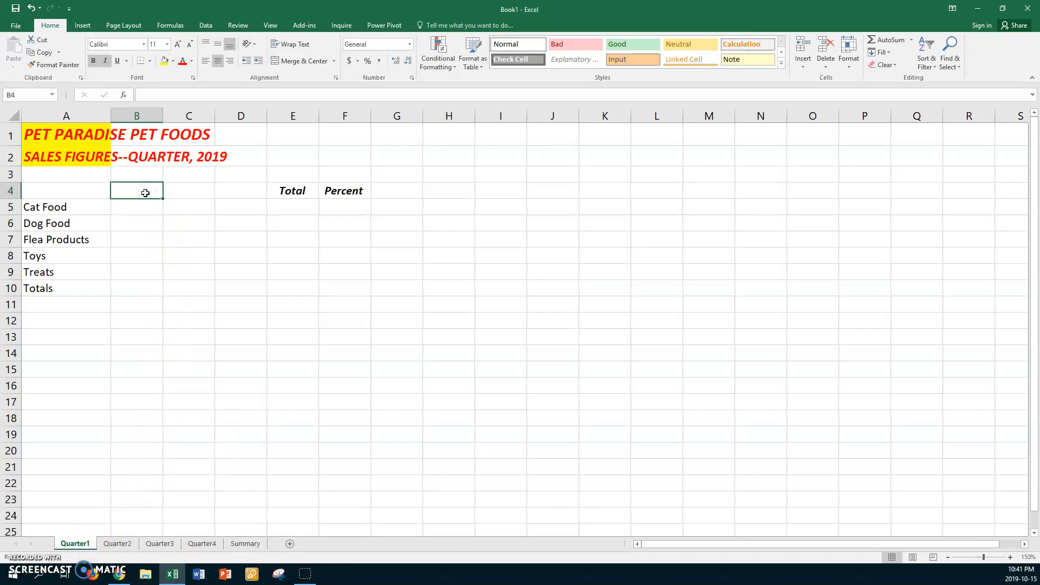
type("January")
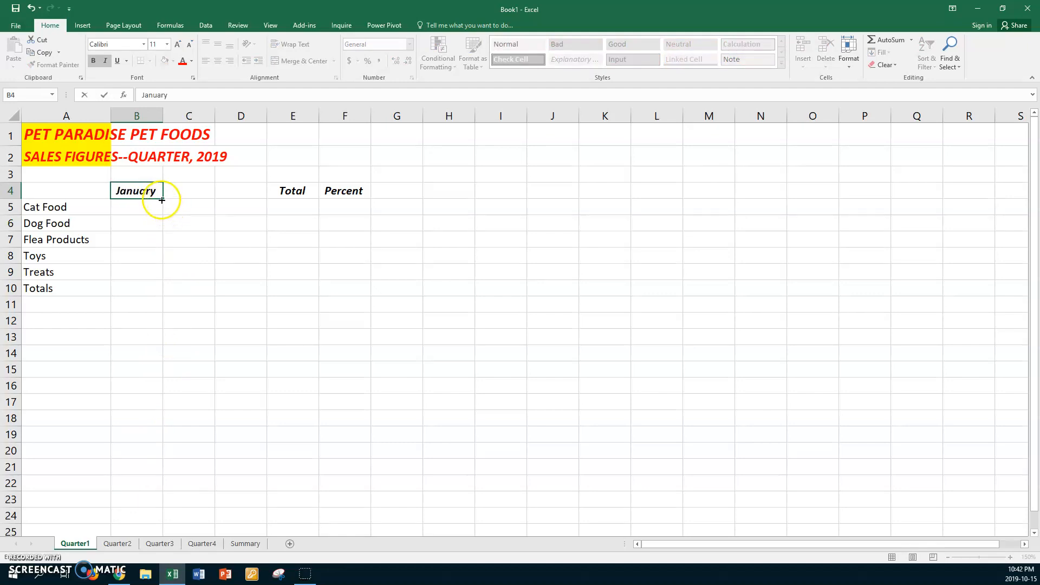
left_click_drag(164, 199, 248, 201)
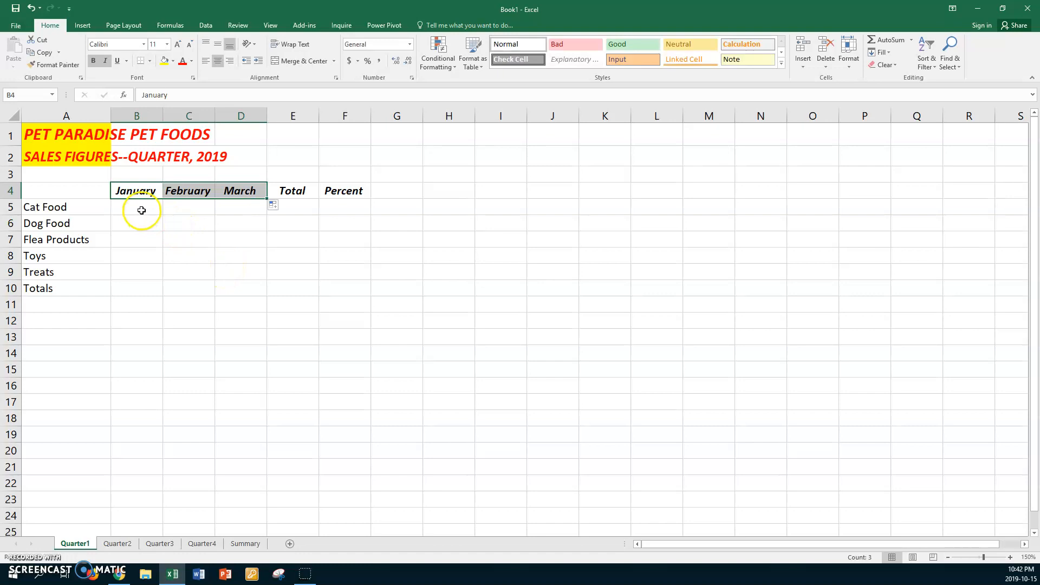
left_click(142, 207)
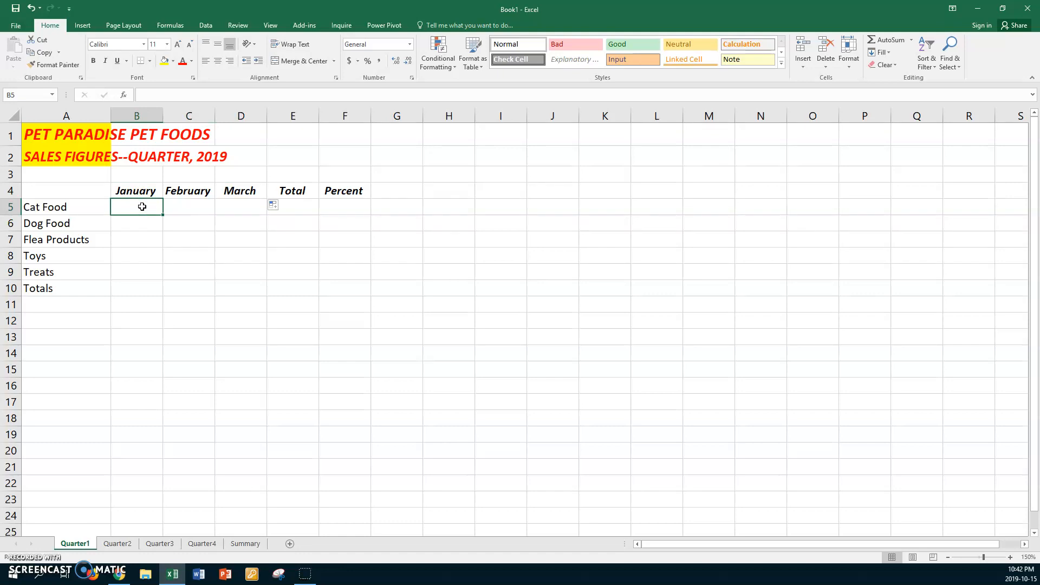
Enter the January sales 300 for Cat Food and 200 for Dog Food, and fill the series down to Treats in B9.
type("300")
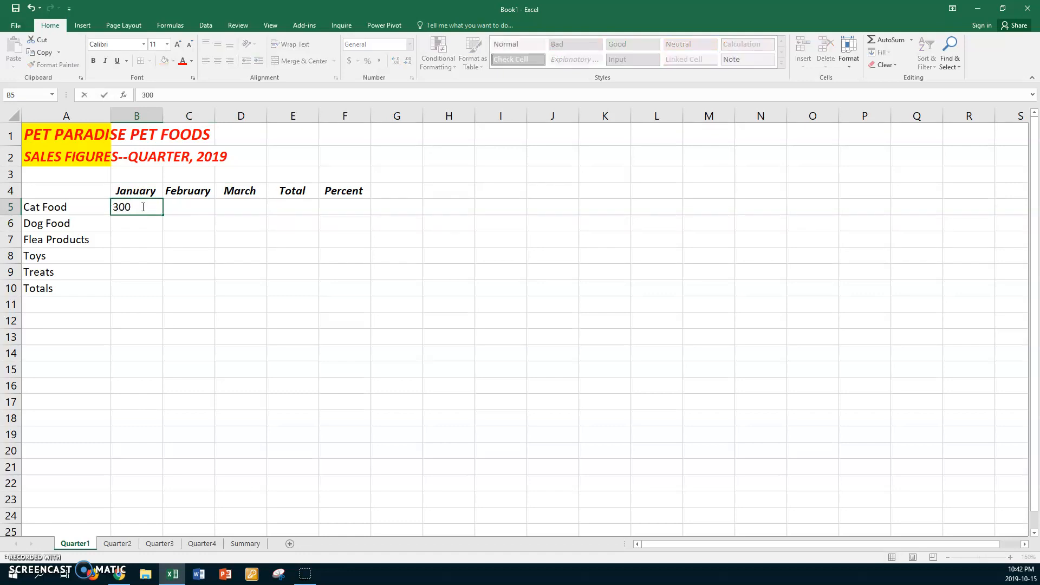
key("Return")
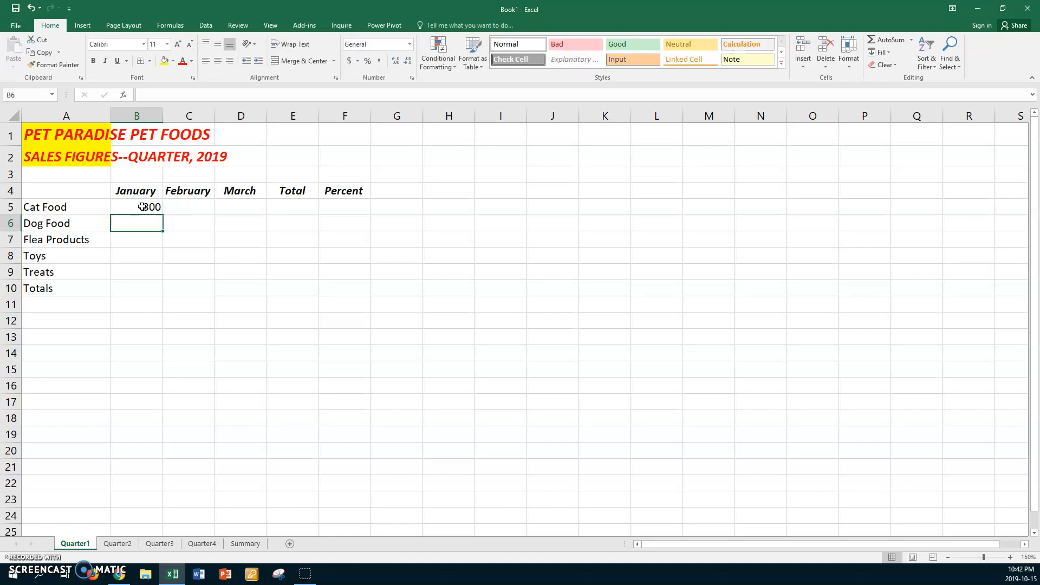
left_click(137, 225)
type("200")
key("Return")
left_click_drag(137, 206, 151, 275)
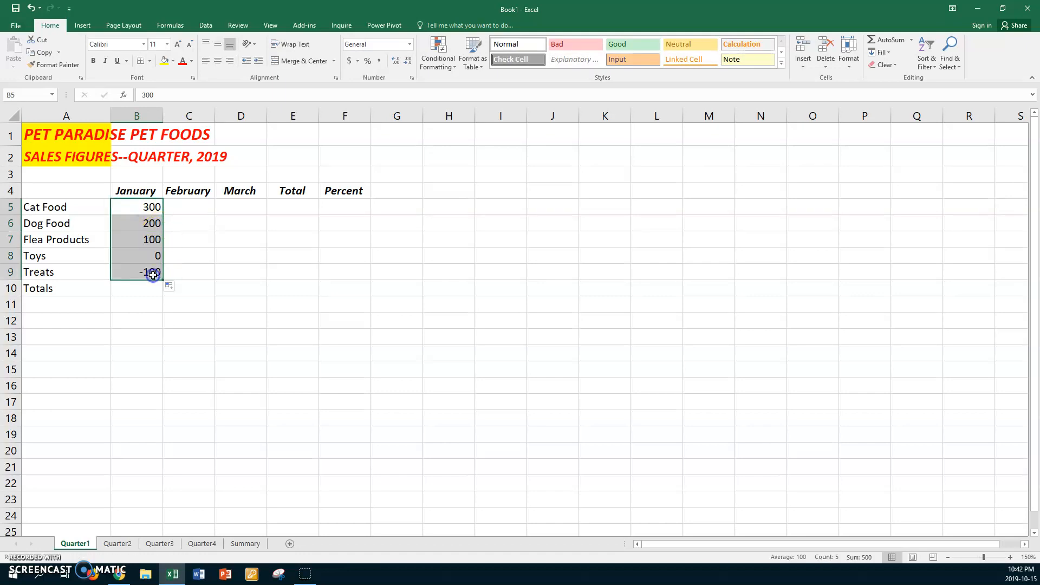
Enter the February sales 325 for Cat Food and 225 for Dog Food, and fill the series down to C9.
left_click(199, 210)
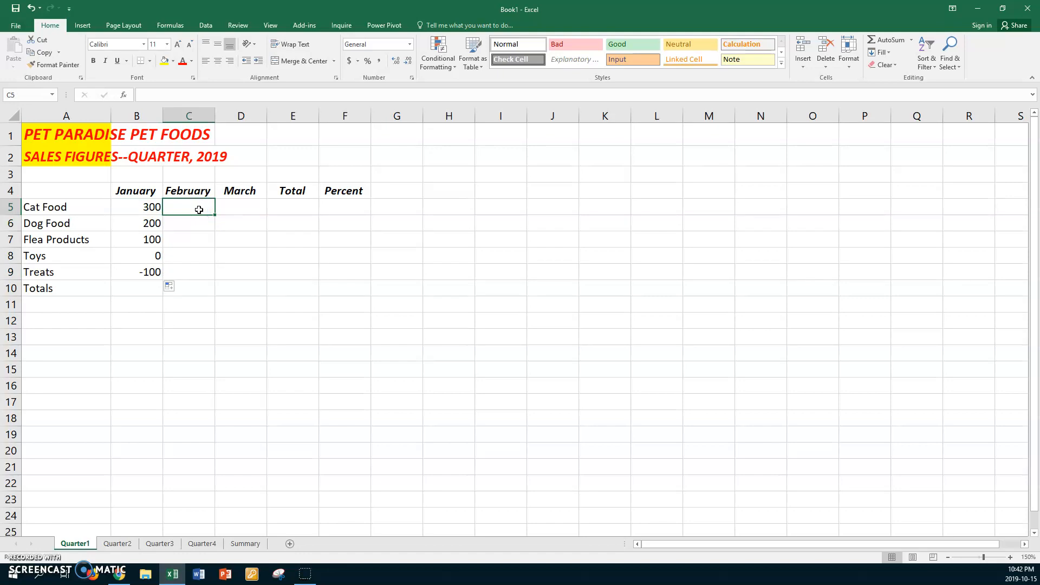
type("325")
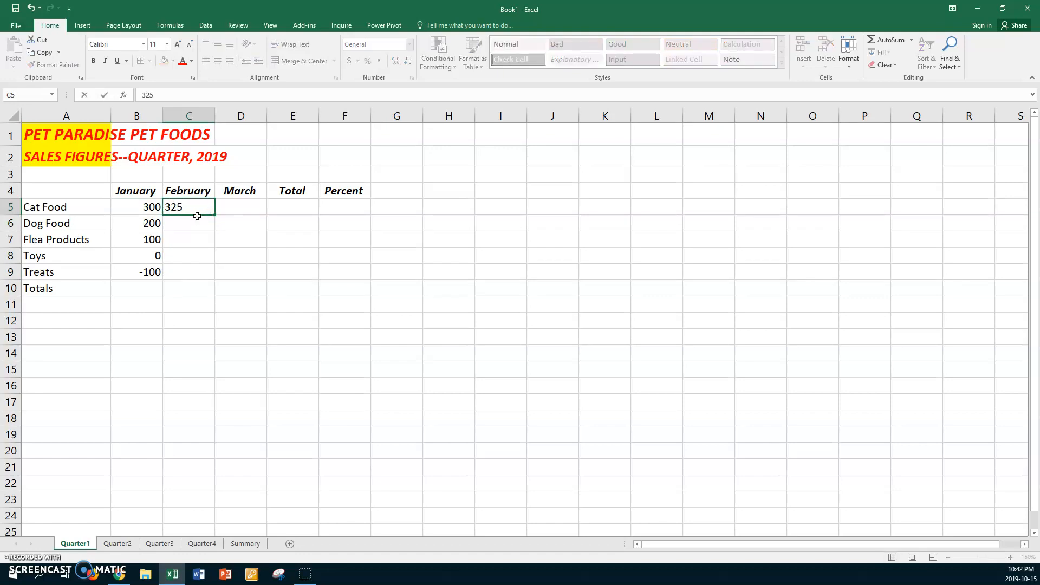
key("Return")
type("225")
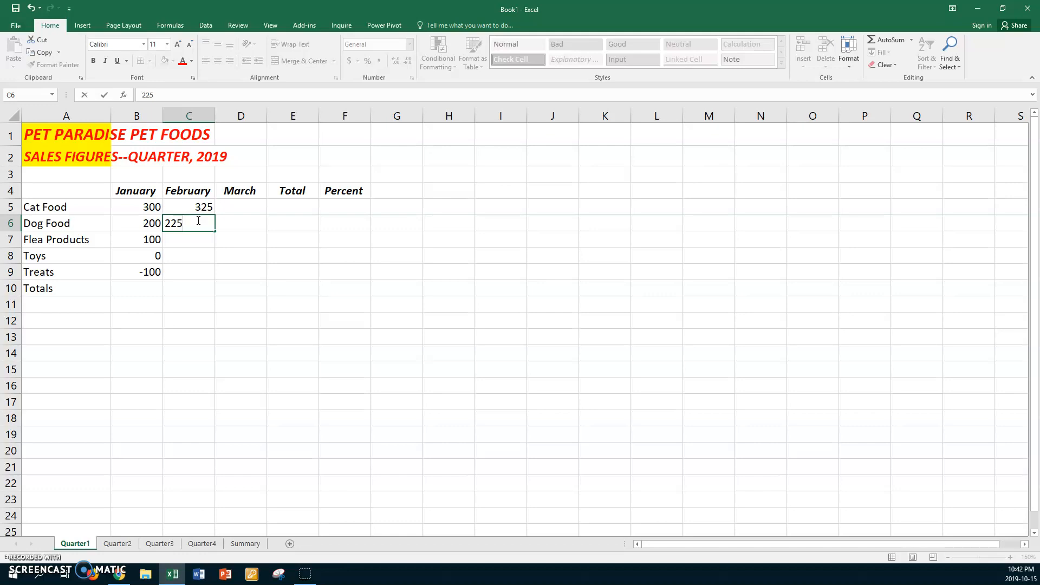
key("Return")
left_click_drag(179, 207, 209, 276)
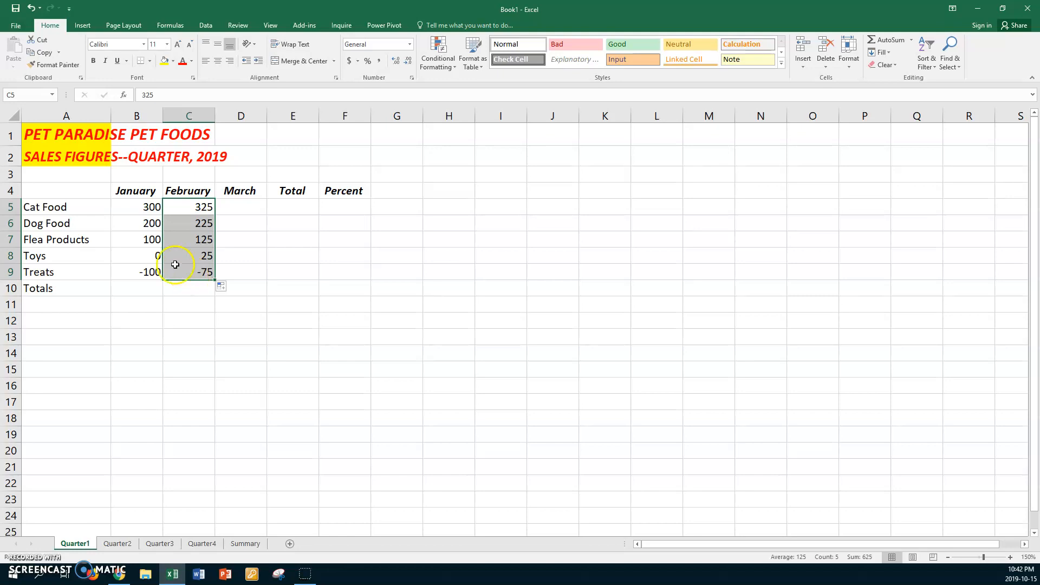
Change the January sales to 110 for Toys in B8 and 80 for Treats in B9.
left_click(147, 255)
type("11")
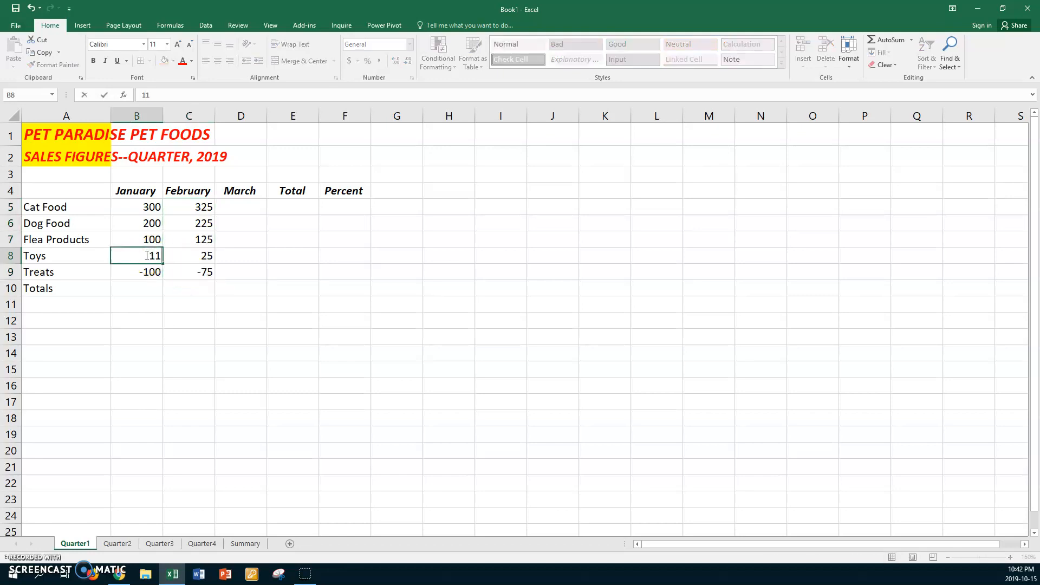
left_click(136, 275)
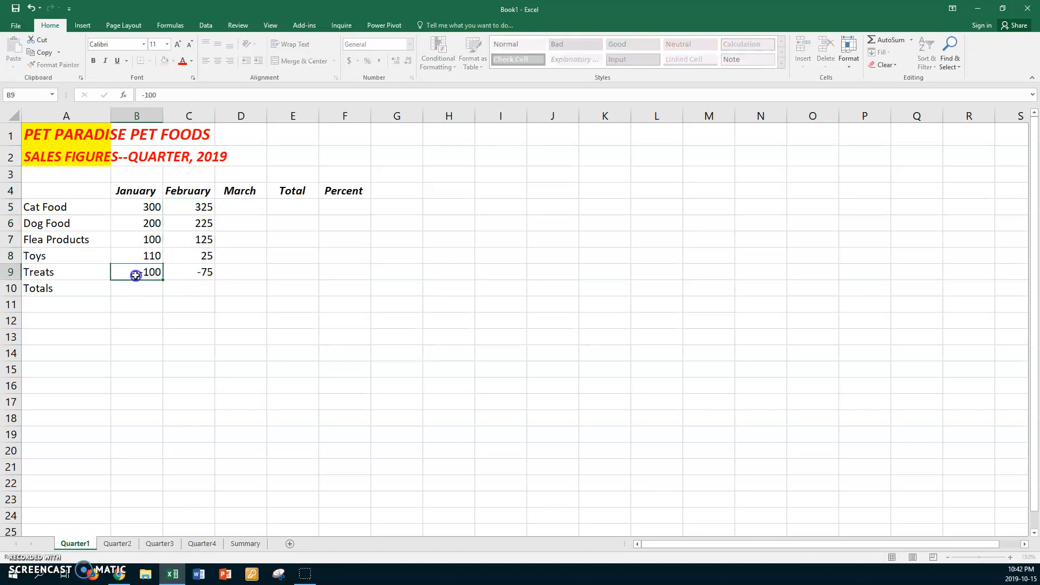
type("80")
key("Return")
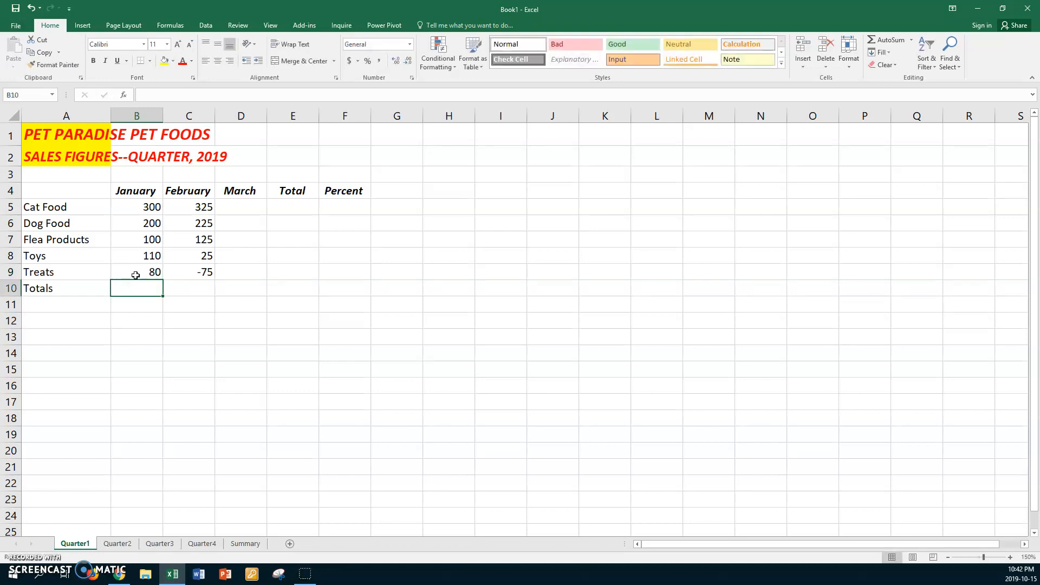
Change the February sales to 115 for Toys in C8 and 70 for Treats in C9.
left_click(190, 255)
type("115")
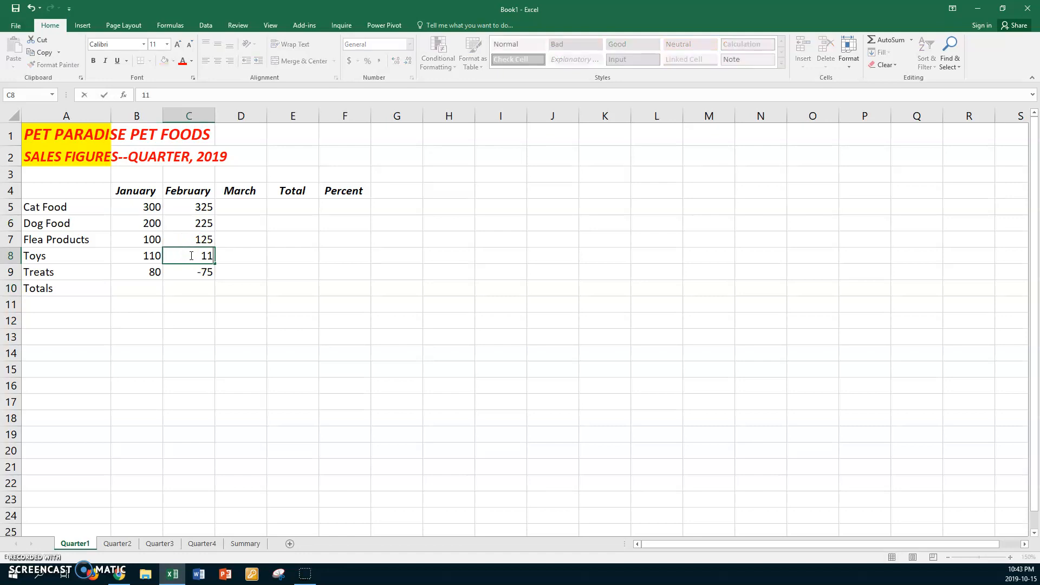
left_click(188, 272)
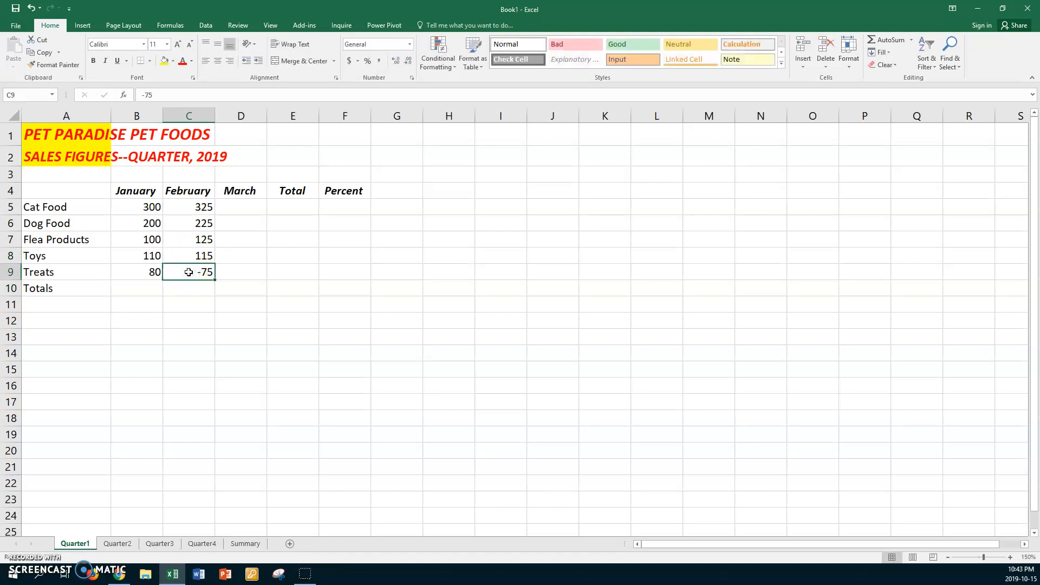
type("70")
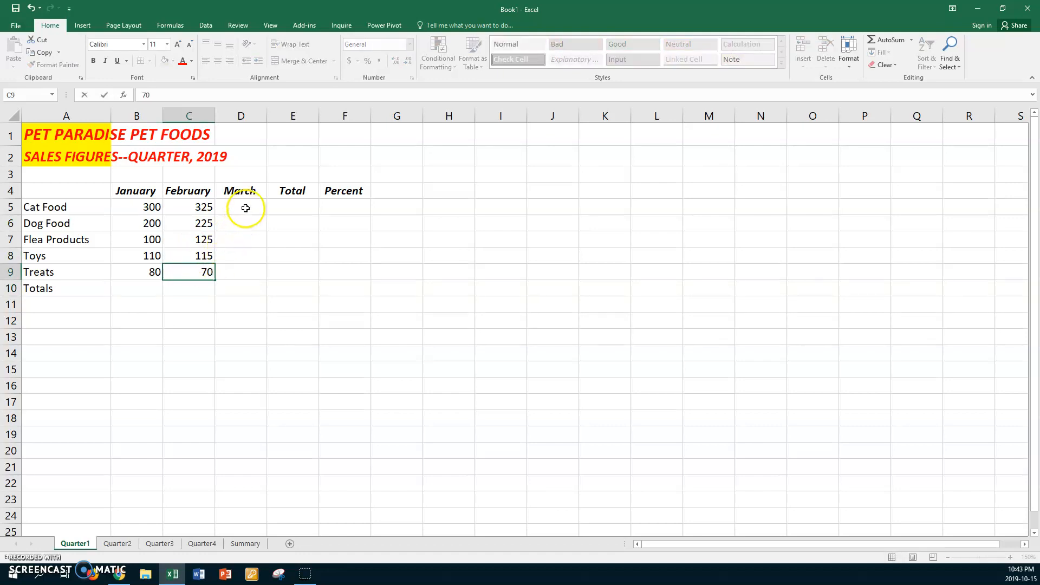
Enter the March sales 355 for Cat Food and 255 for Dog Food, and fill the series down to Flea Products in D7.
left_click(247, 207)
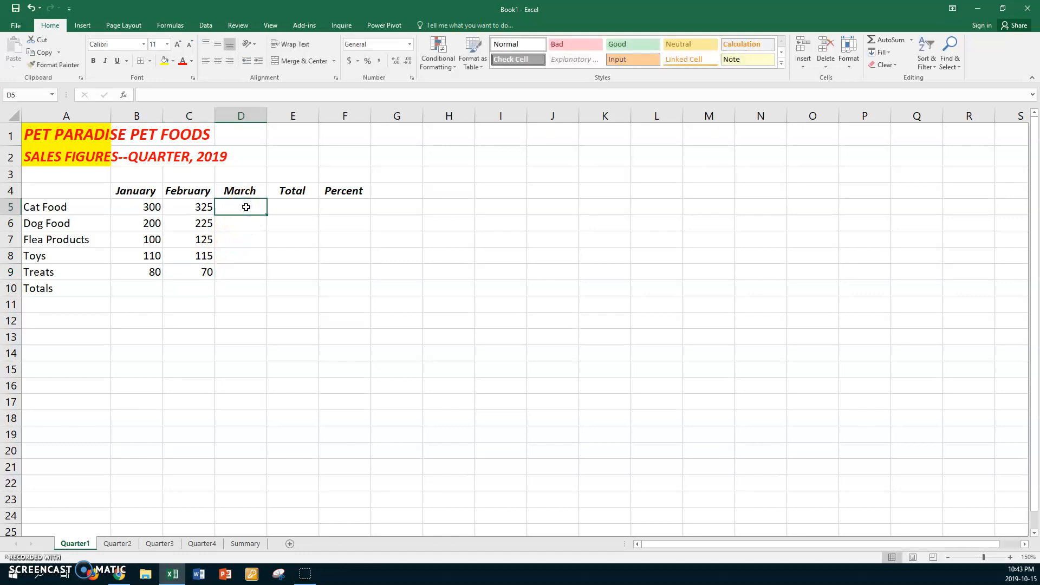
type("355")
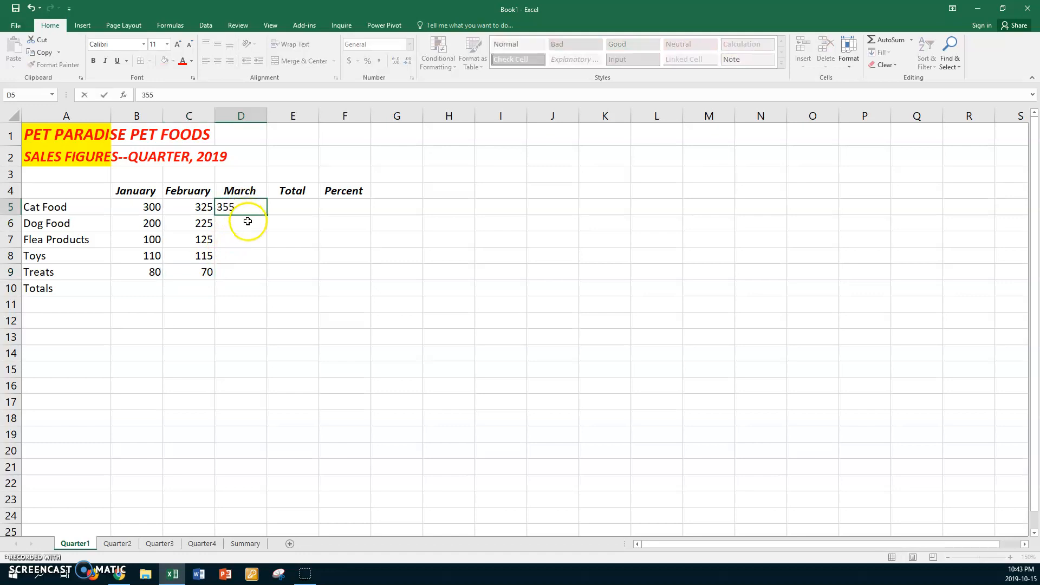
left_click(247, 222)
type("2")
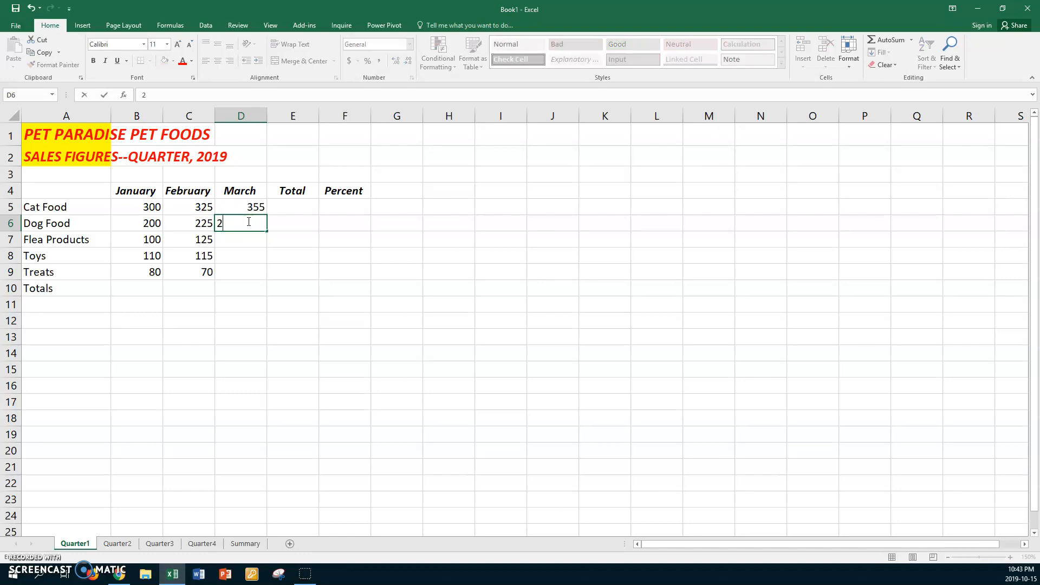
type("55")
left_click(240, 207)
left_click_drag(240, 207, 261, 246)
Enter the March sales 120 for Toys in D8 and 65 for Treats in D9.
left_click(258, 255)
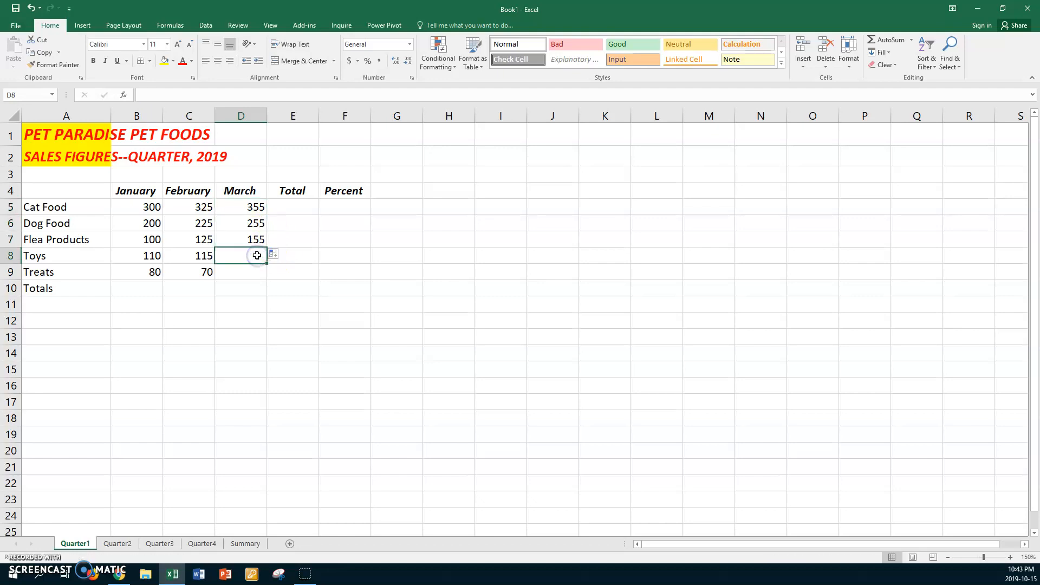
type("120")
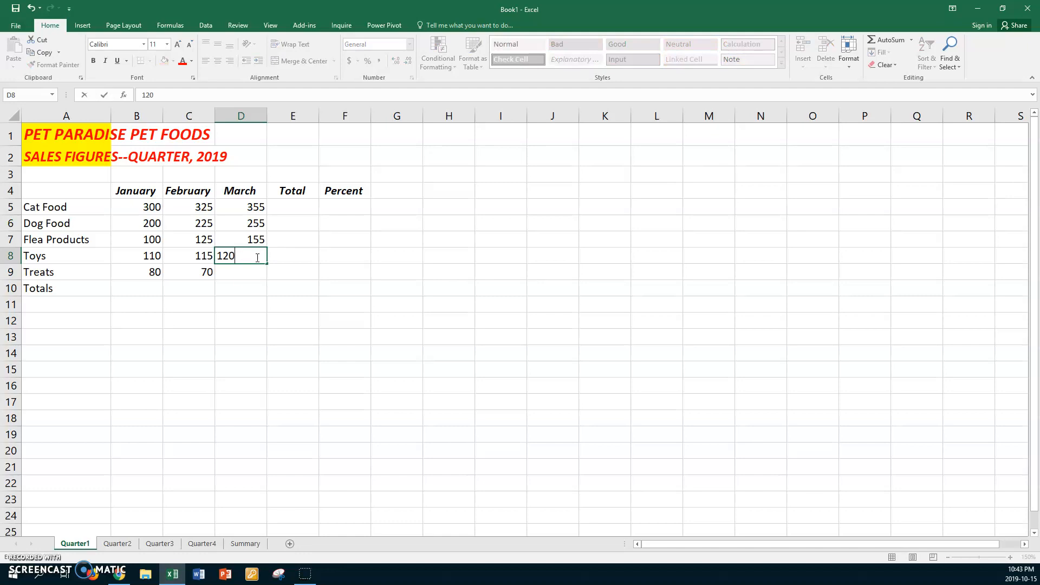
left_click(252, 271)
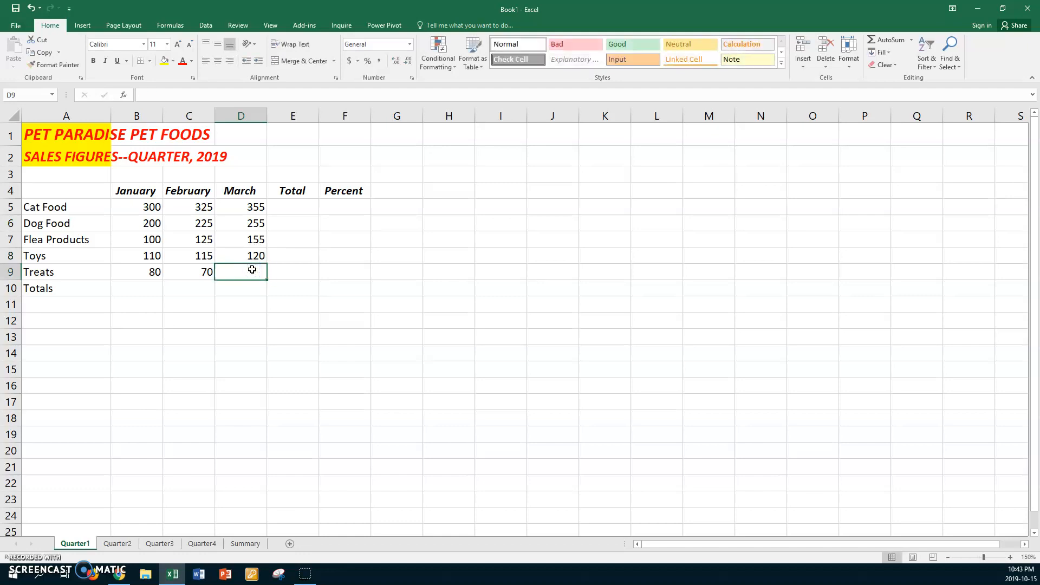
type("65")
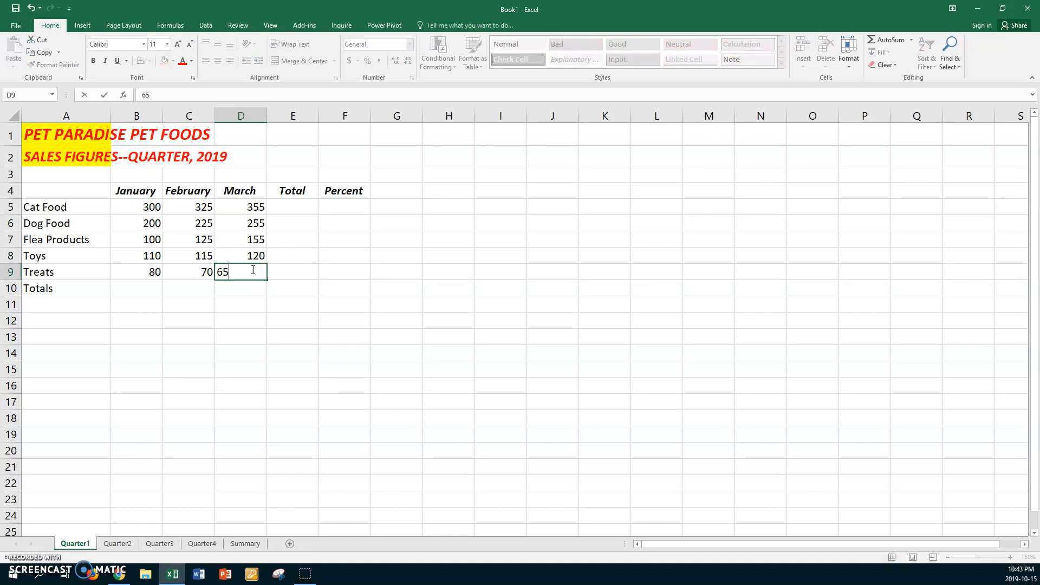
key("Return")
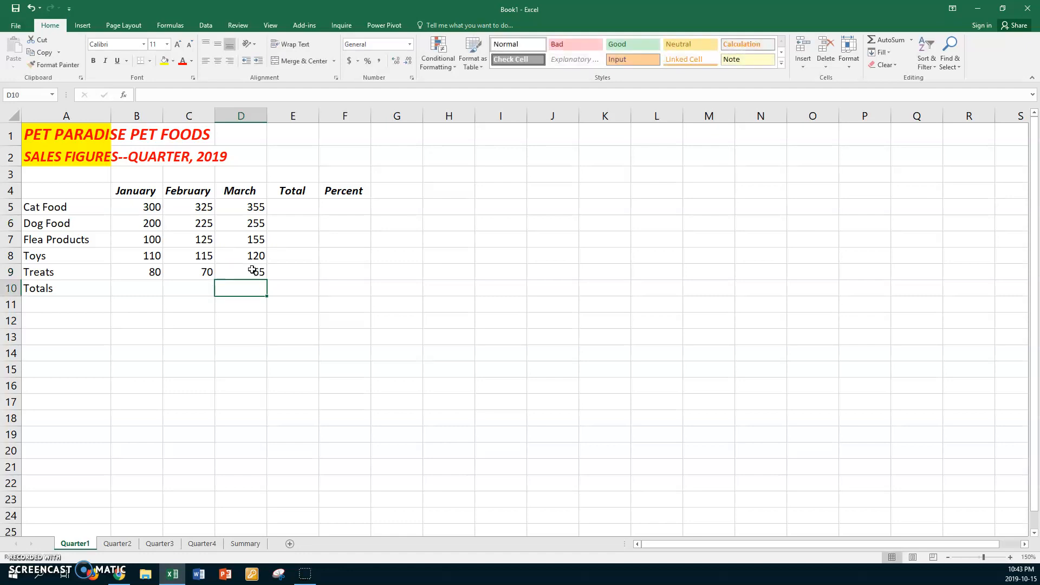
Group the sheets Quarter1 through Quarter4 and AutoSum the range B5:E10 to fill the Total column and Totals row.
scroll(252, 270, "down", 1)
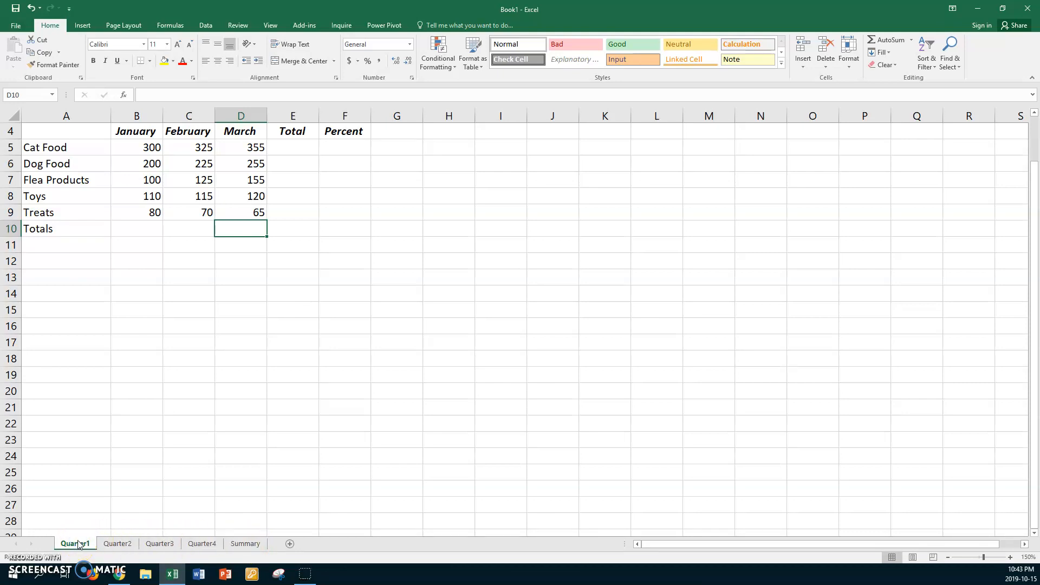
left_click(201, 543, "shift")
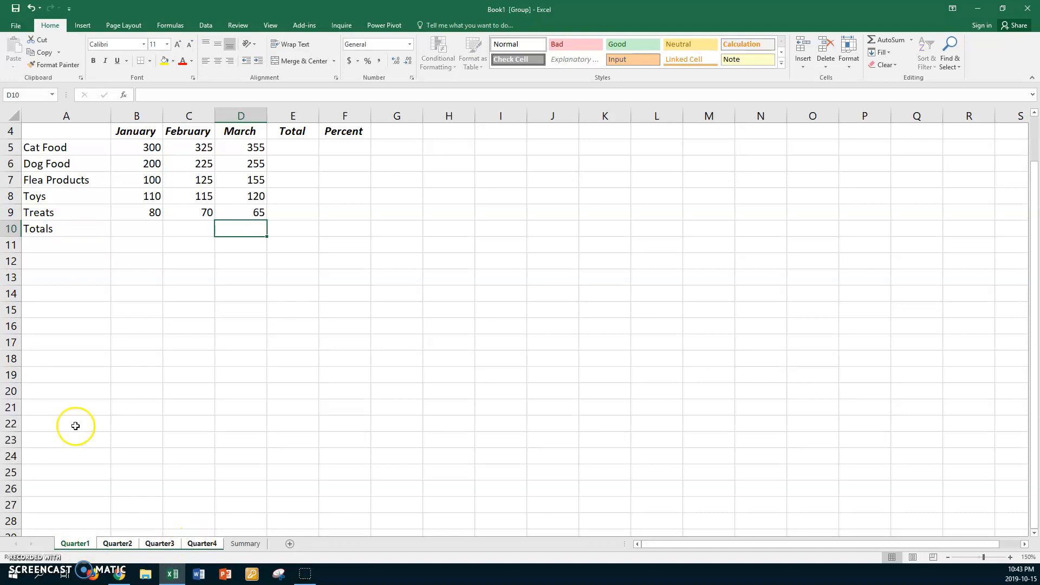
left_click(124, 148)
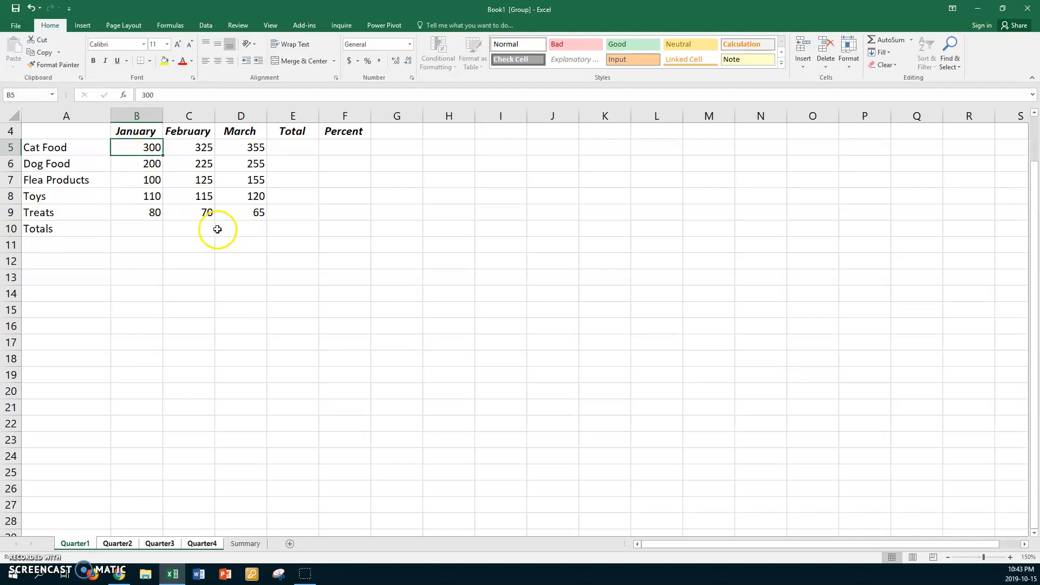
left_click(289, 229, "shift")
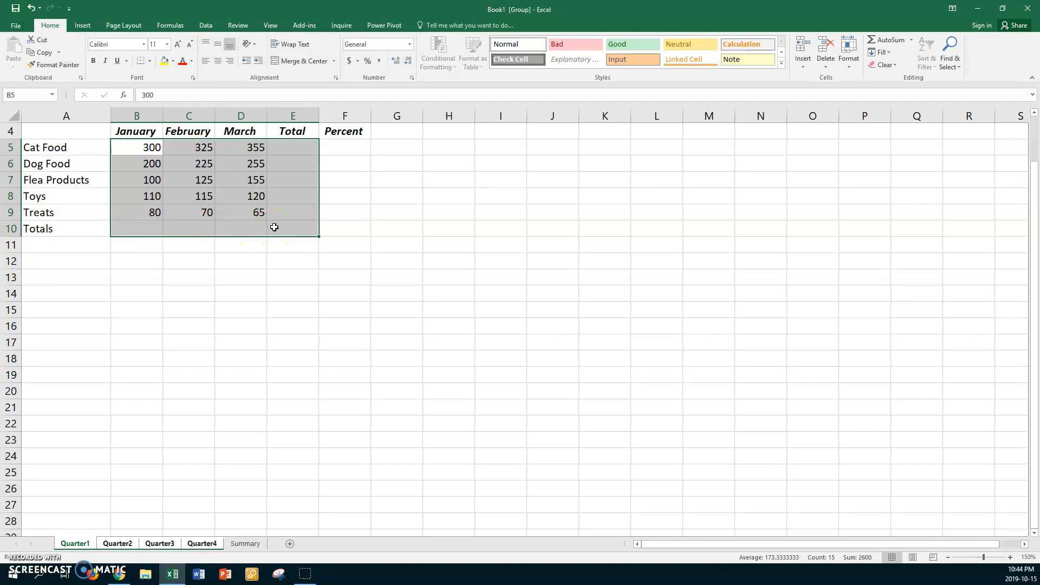
key("alt+equal")
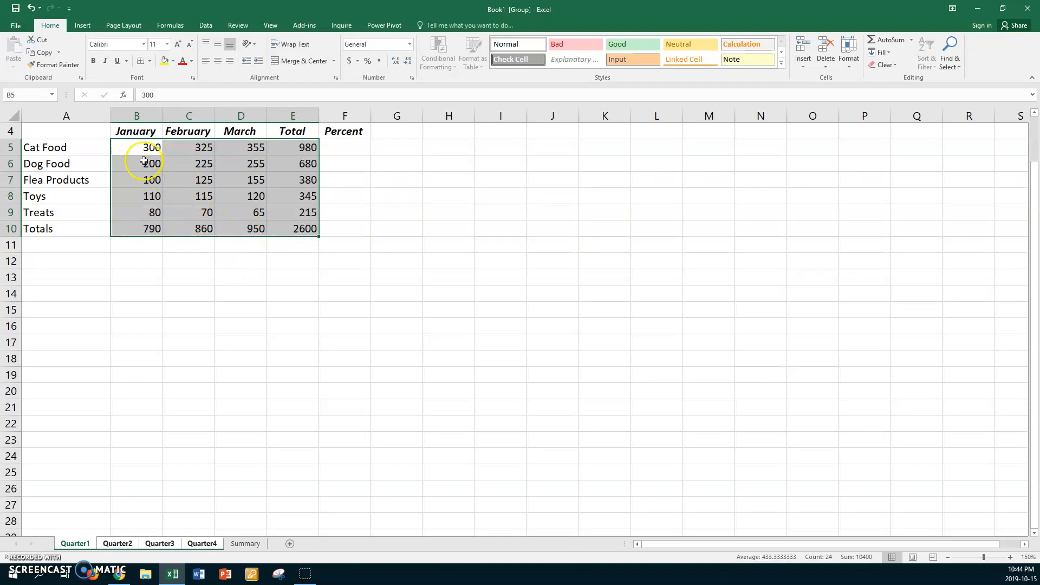
Format the Cat Food and Totals rows, B5:E5 and B10:E10, as Accounting with 0 decimal places and the $ symbol.
left_click_drag(130, 146, 281, 149)
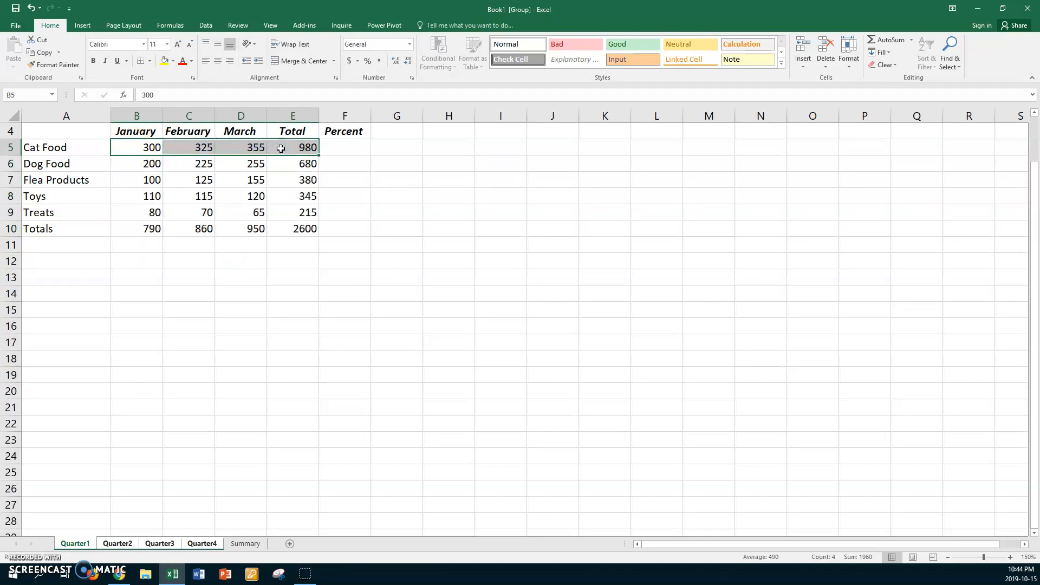
left_click_drag(132, 227, 281, 222)
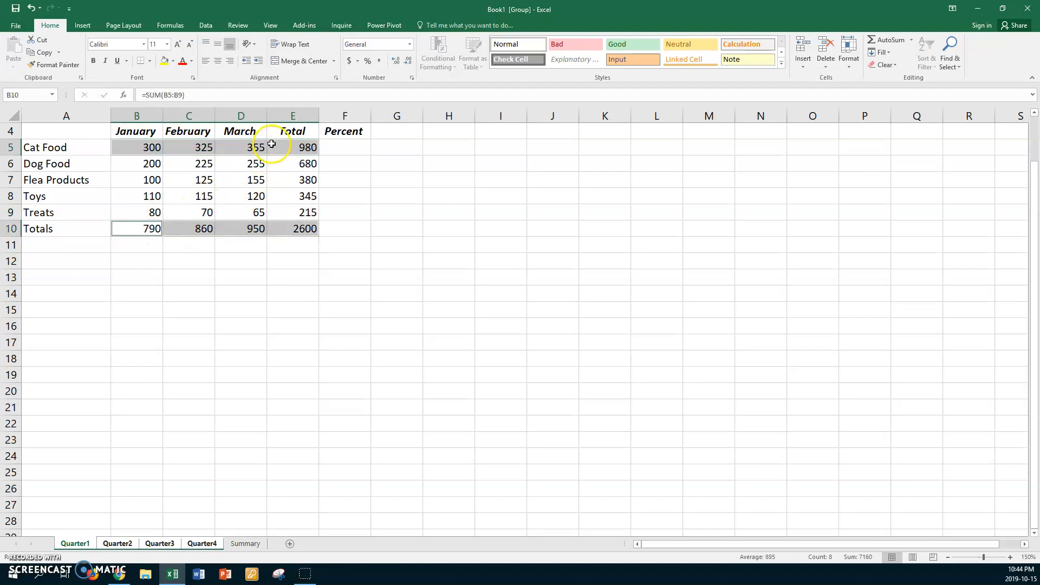
right_click(272, 148)
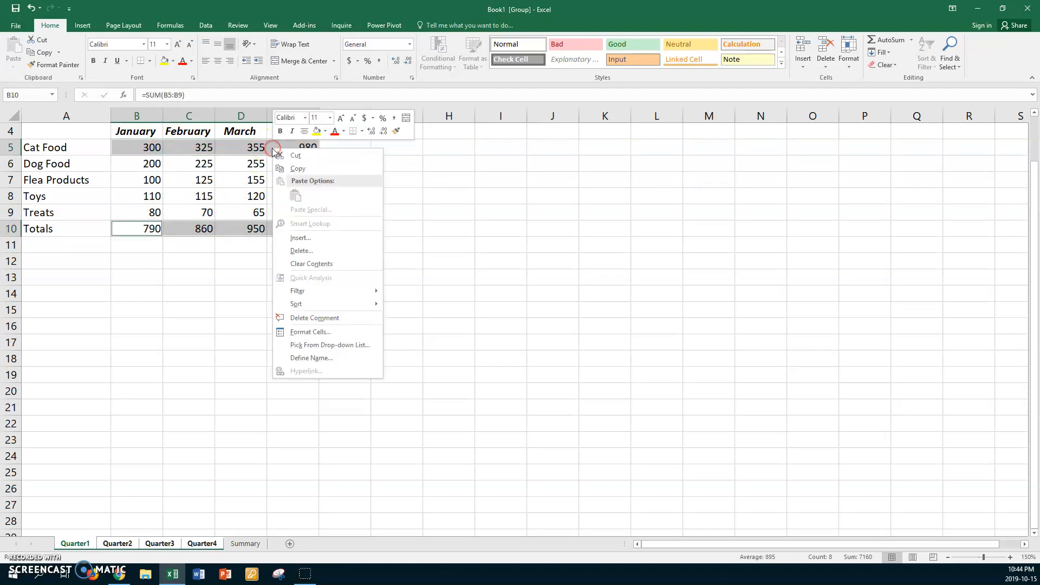
left_click(304, 333)
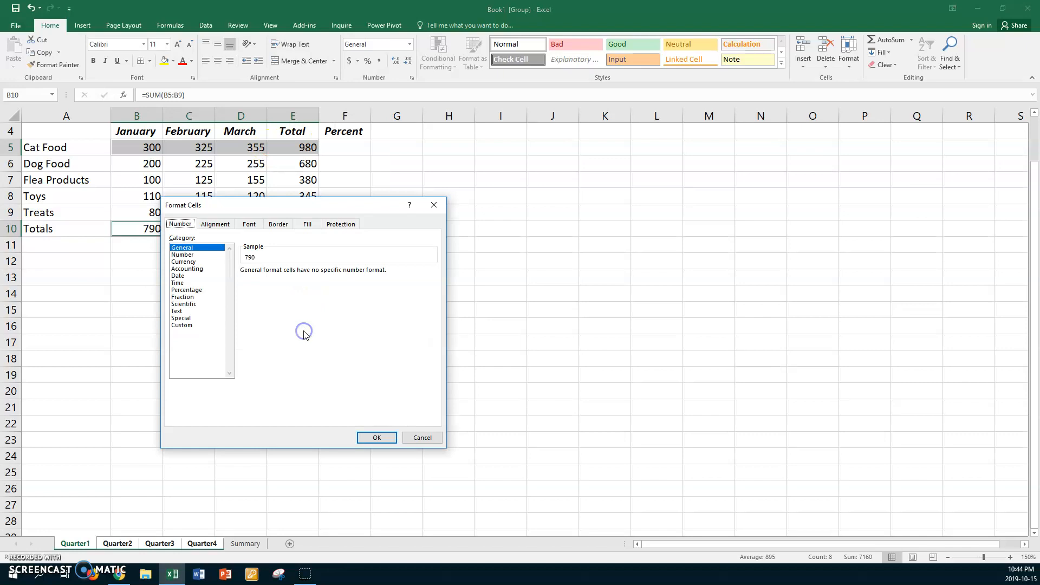
left_click(199, 270)
double_click(314, 273)
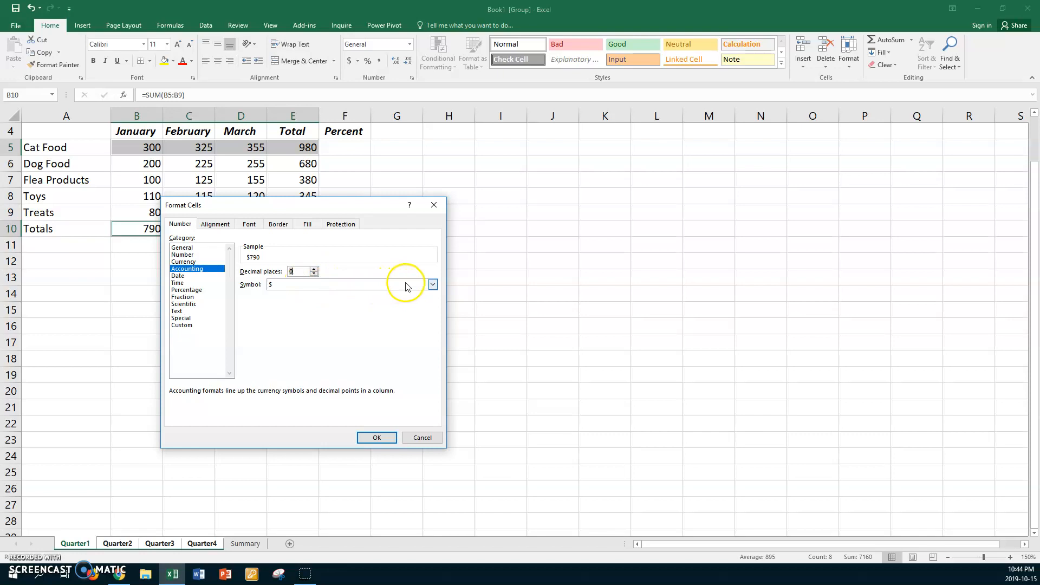
left_click(384, 437)
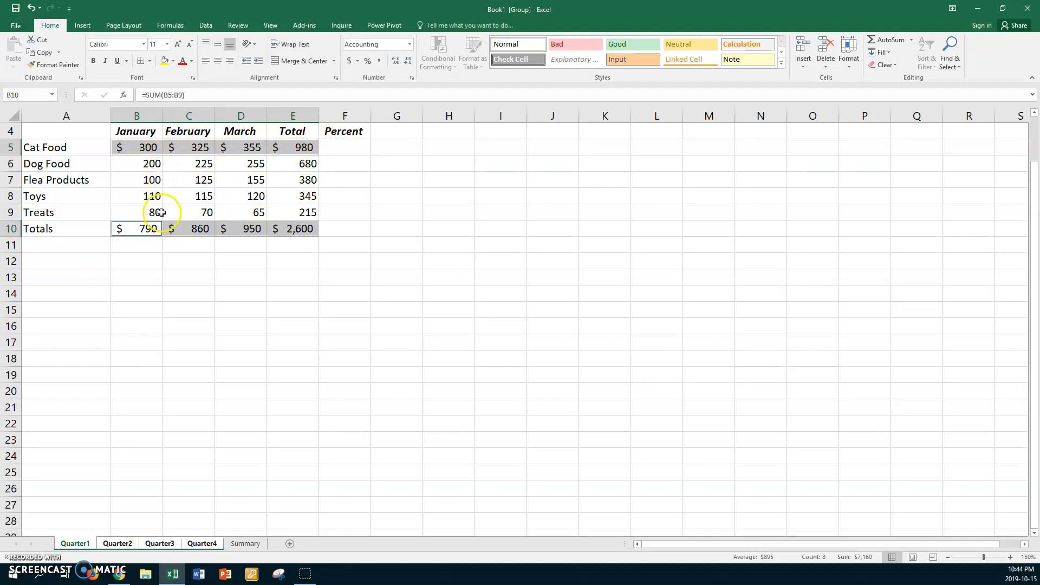
Format the Dog Food through Treats figures, B6:E9, as Accounting with 0 decimal places and no currency symbol.
left_click_drag(136, 166, 285, 209)
right_click(287, 183)
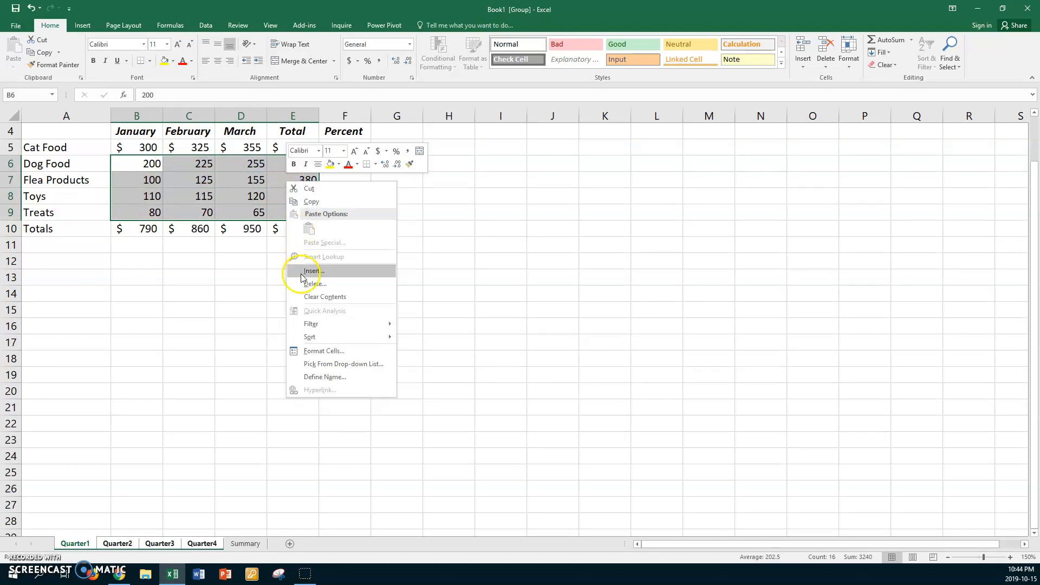
left_click(323, 351)
left_click(209, 286)
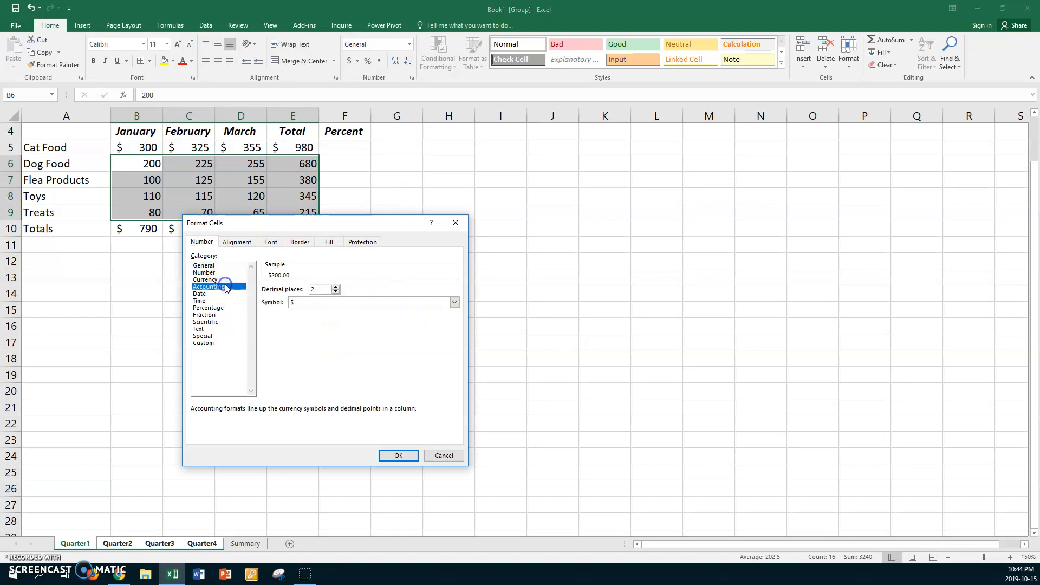
left_click(336, 292)
left_click(455, 302)
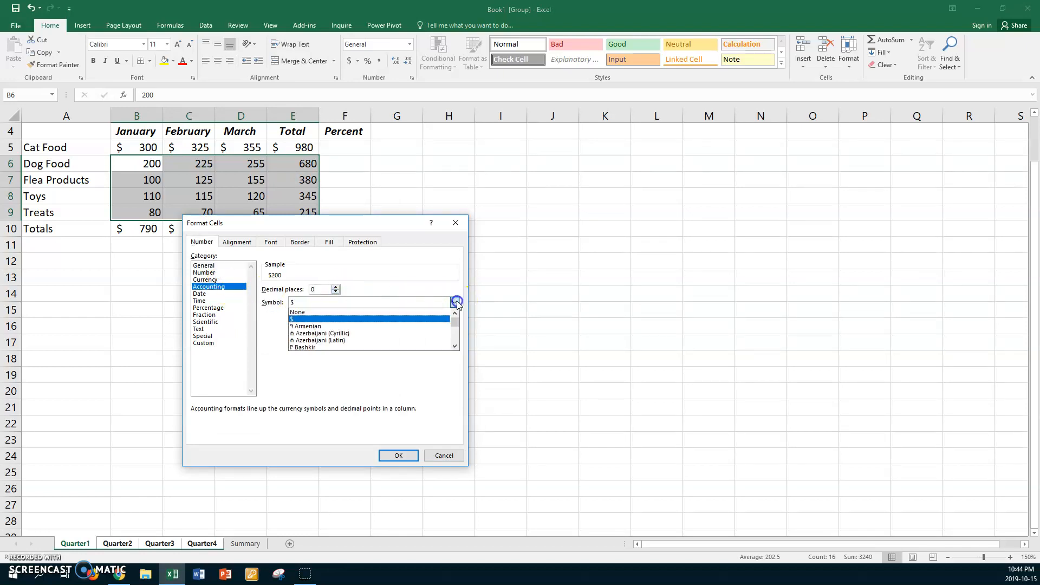
left_click(365, 313)
left_click(397, 455)
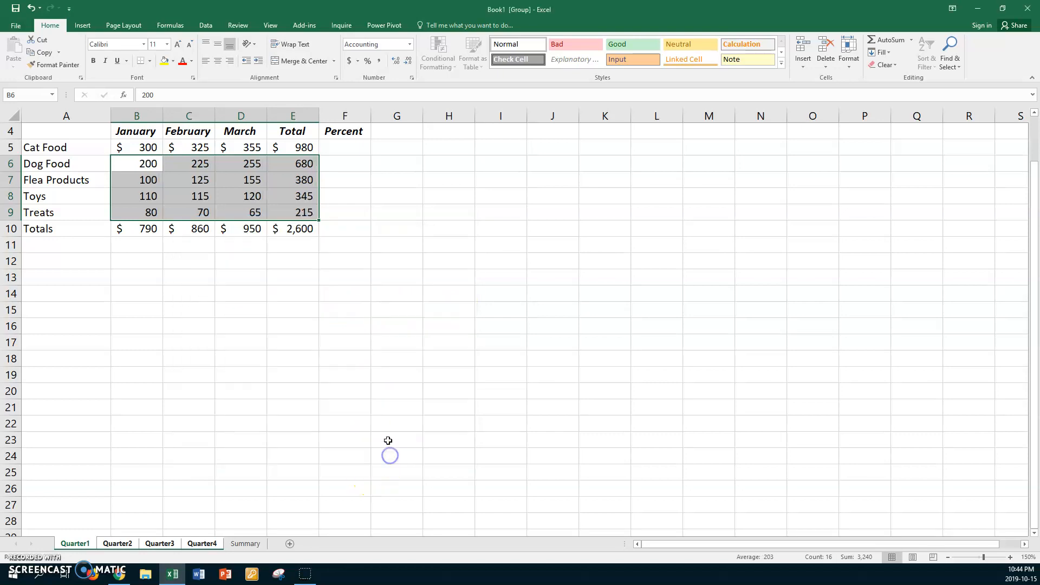
left_click(240, 244)
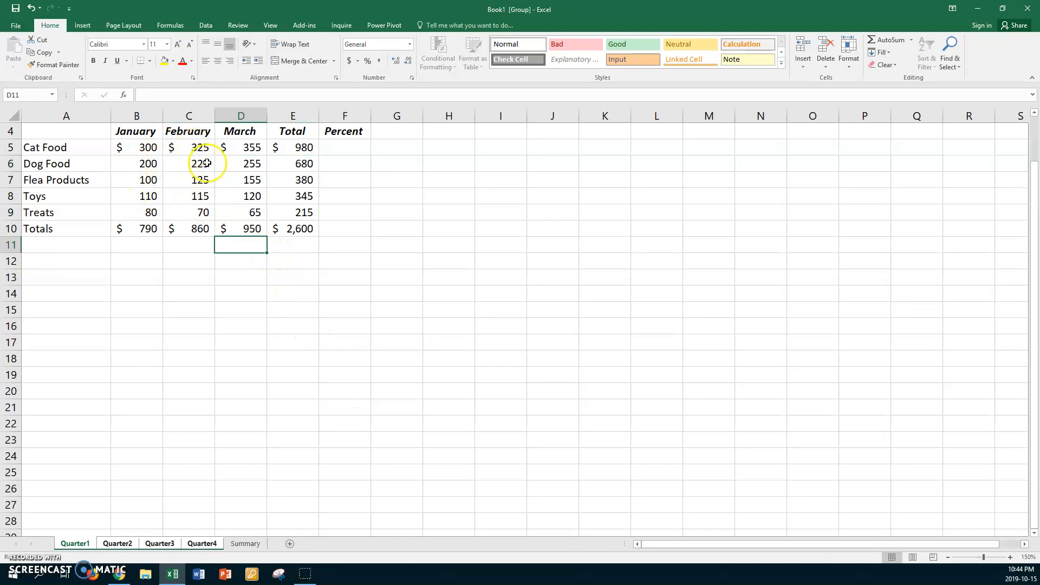
Enter the formula =E5/$E$10 in F5 to calculate Cat Food's share of total sales.
left_click(345, 148)
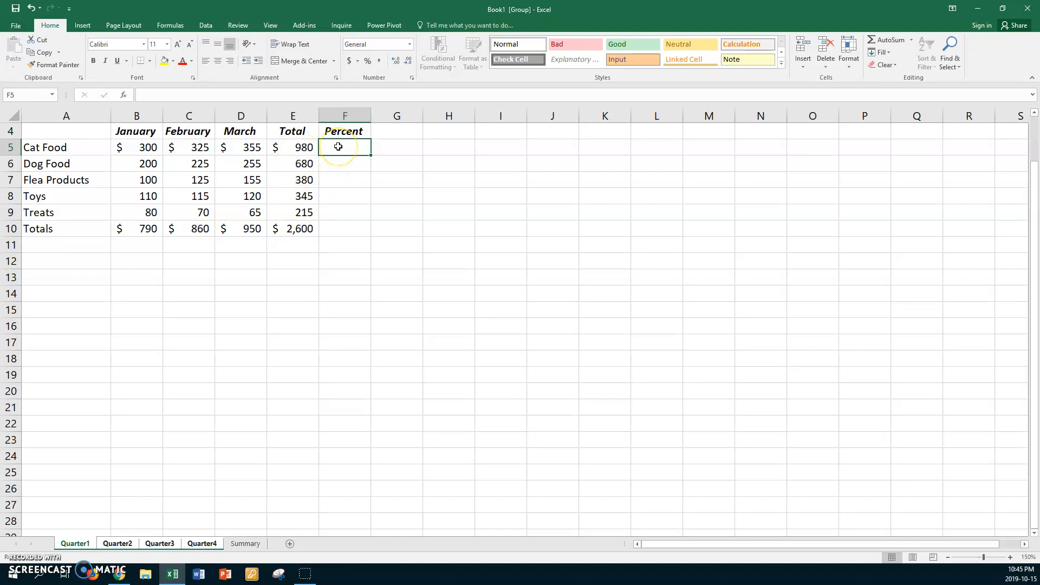
type("=")
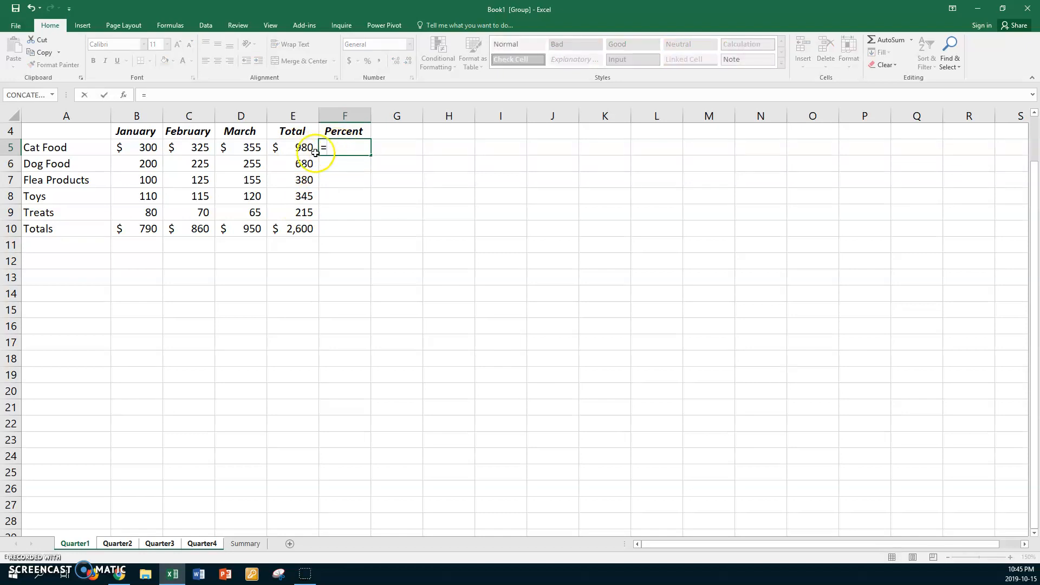
left_click(297, 148)
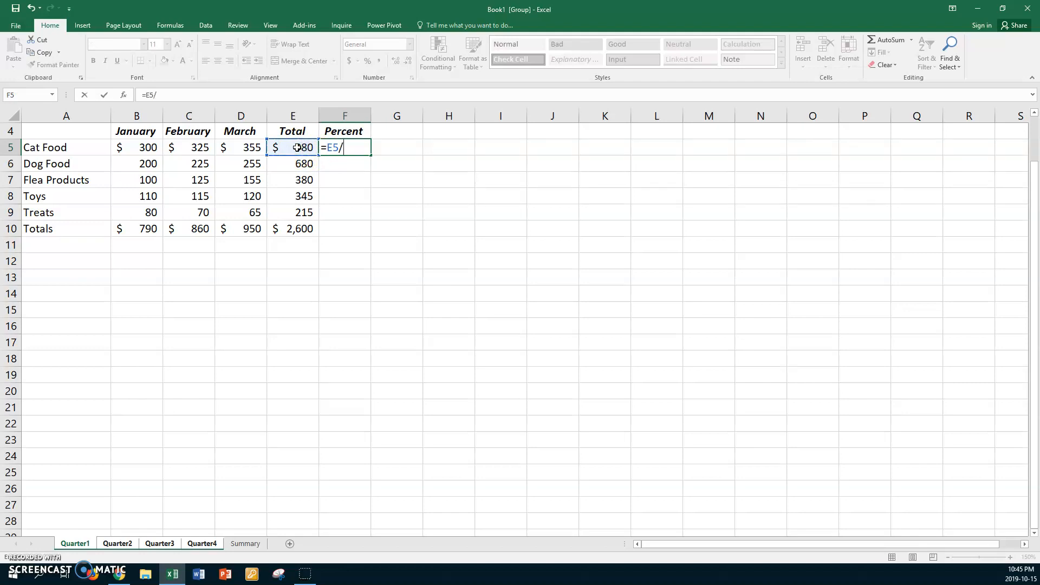
left_click(293, 230)
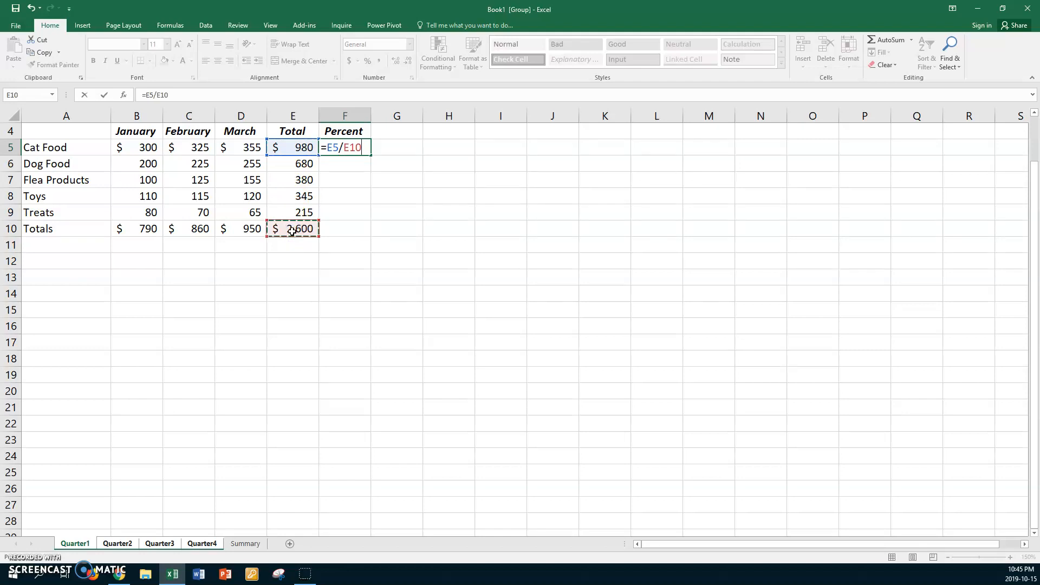
key("F4")
key("Return")
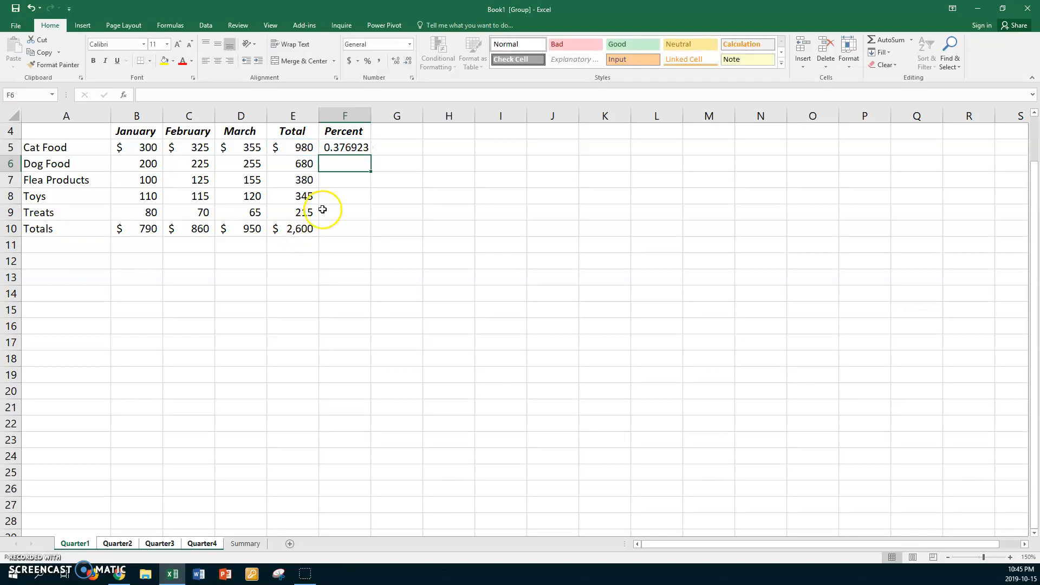
Fill the Percent formula from F5 down to F10 and format the range as percentages with two decimal places.
left_click(346, 148)
left_click_drag(371, 155, 364, 228)
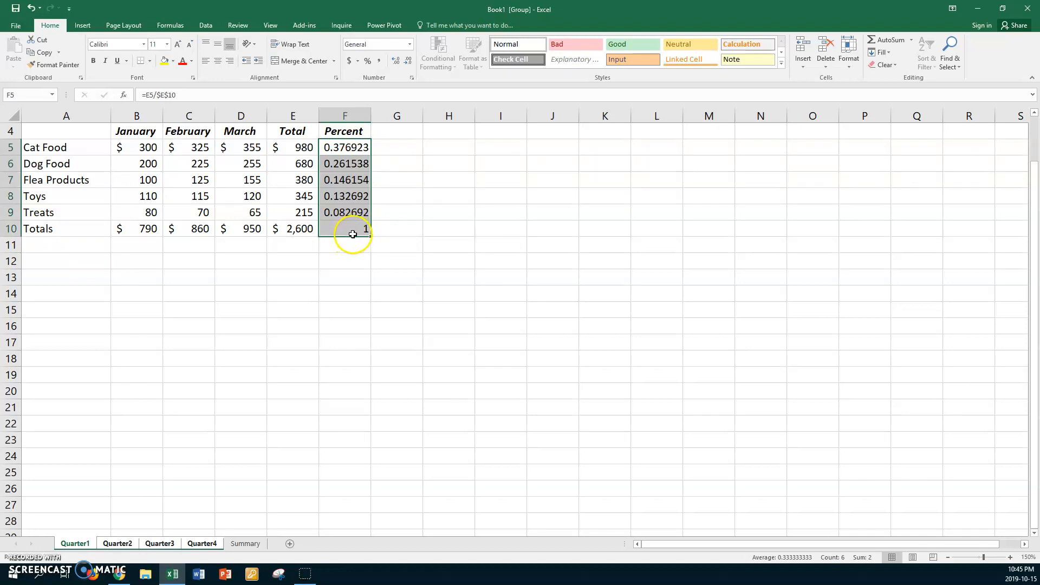
left_click(367, 60)
left_click(395, 62)
left_click(394, 62)
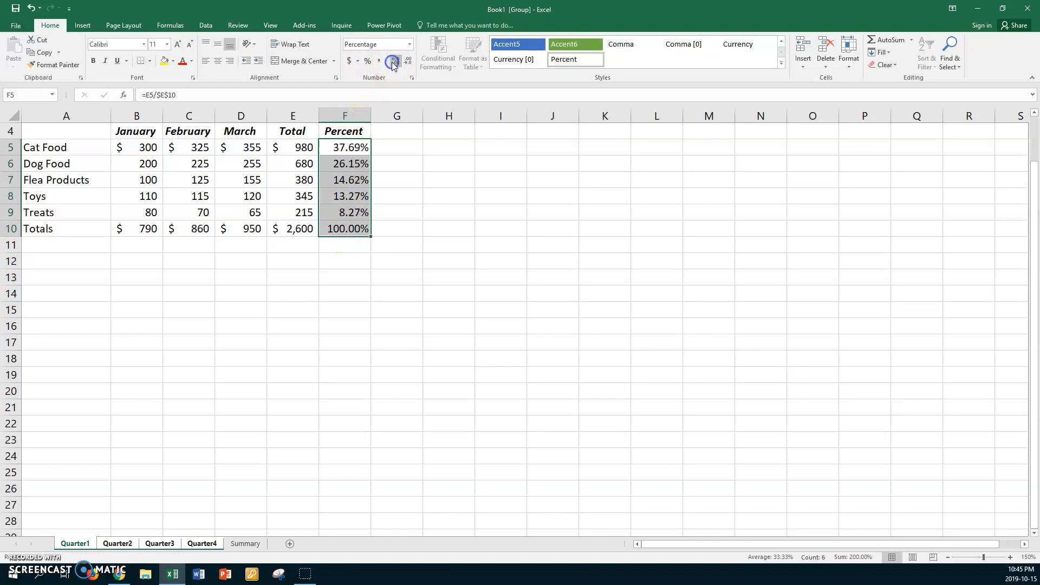
left_click(275, 246)
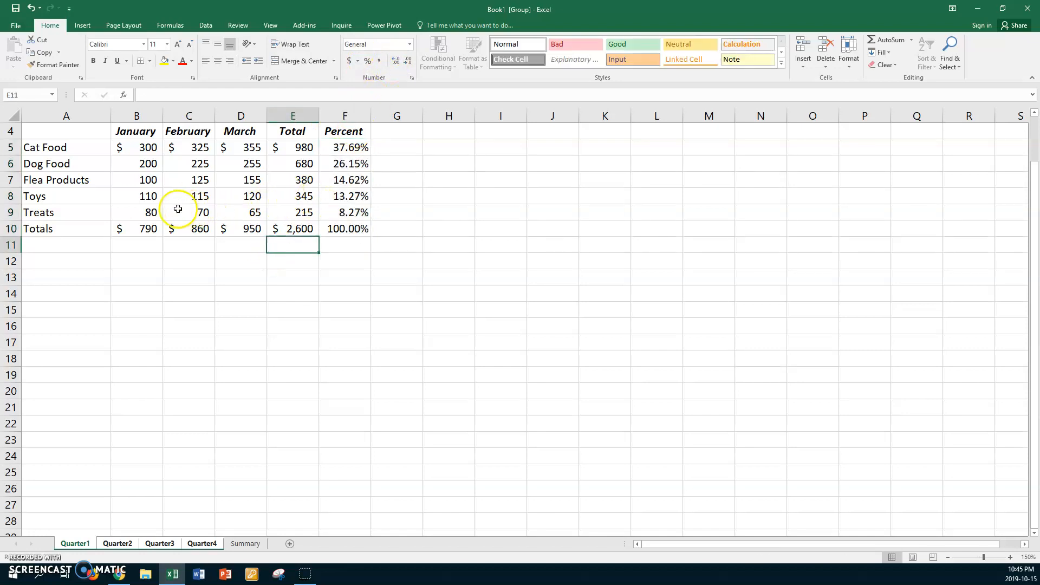
Ungroup the quarterly sheets and return to Quarter1 alone.
left_click(245, 544)
left_click(73, 549)
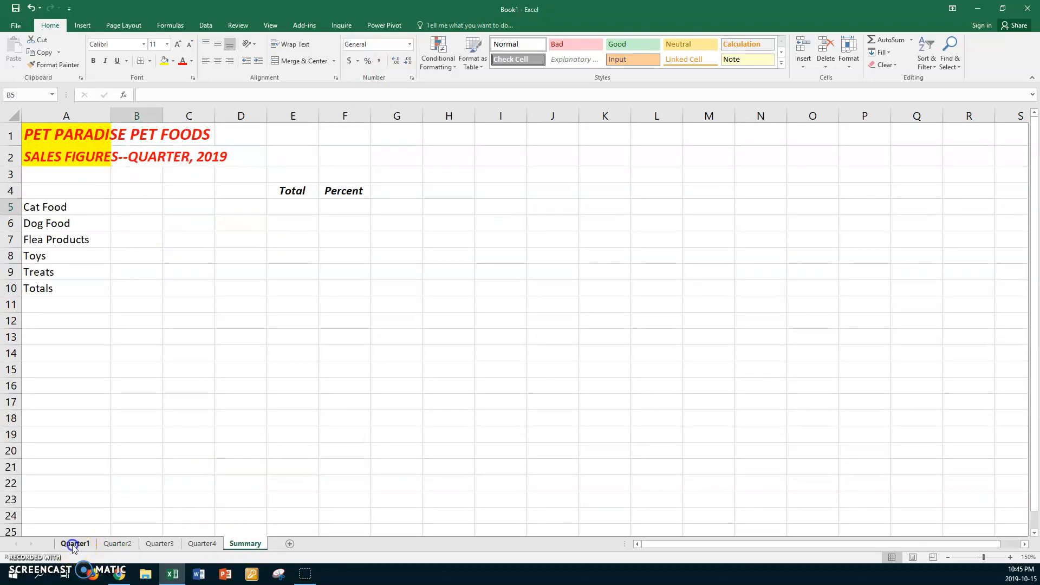
left_click(75, 540)
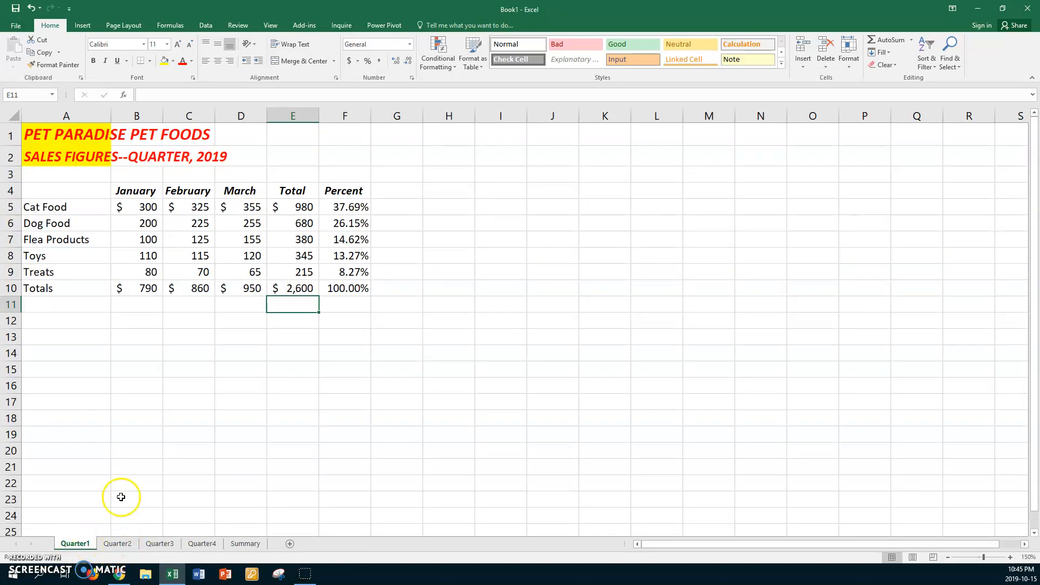
Edit the subtitle in A2 of Quarter1 so that the number 1 follows QUARTER, ahead of the comma and 2019.
left_click(50, 157)
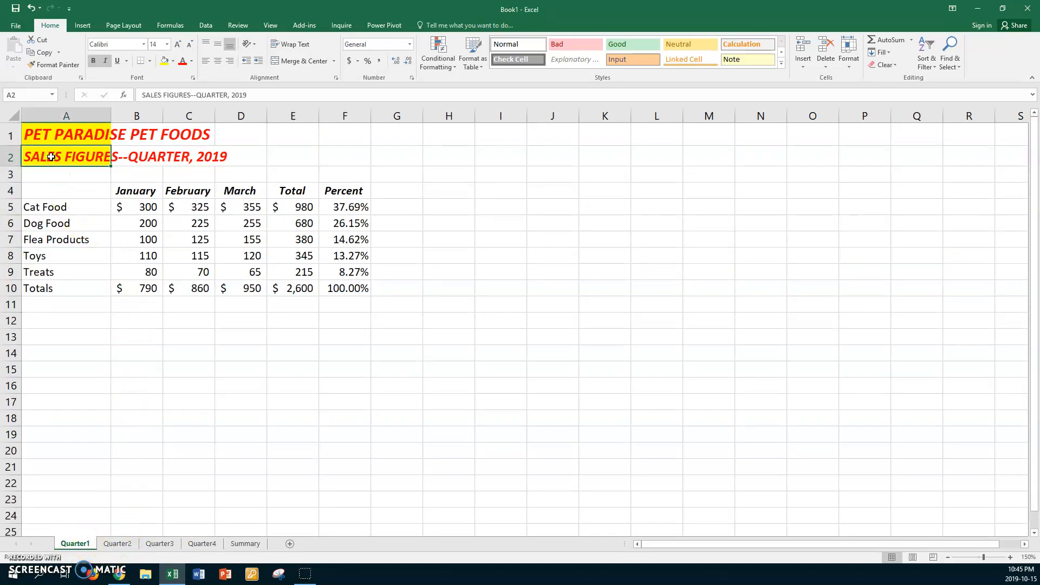
double_click(50, 157)
left_click(191, 158)
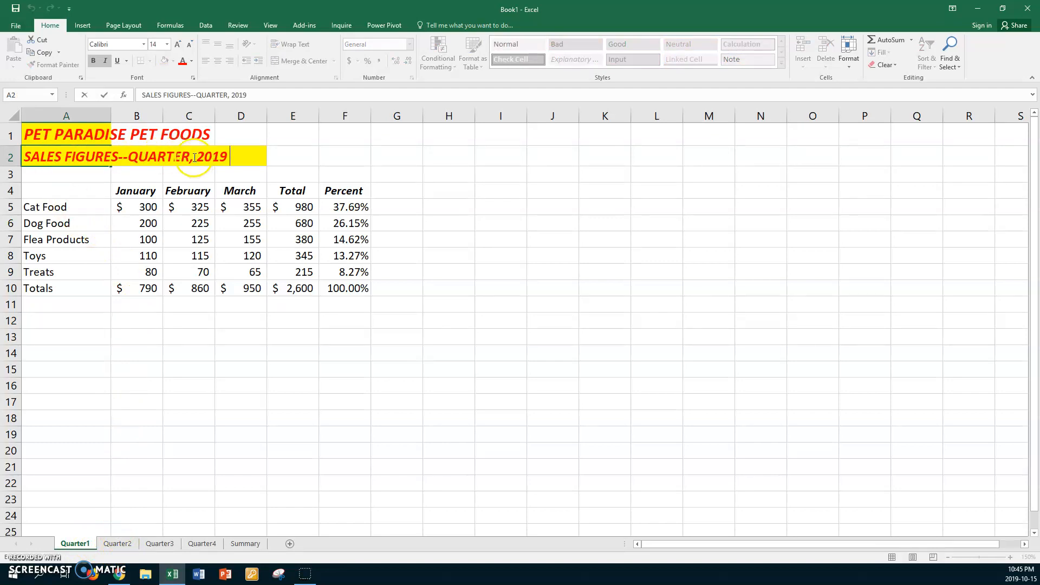
type("1")
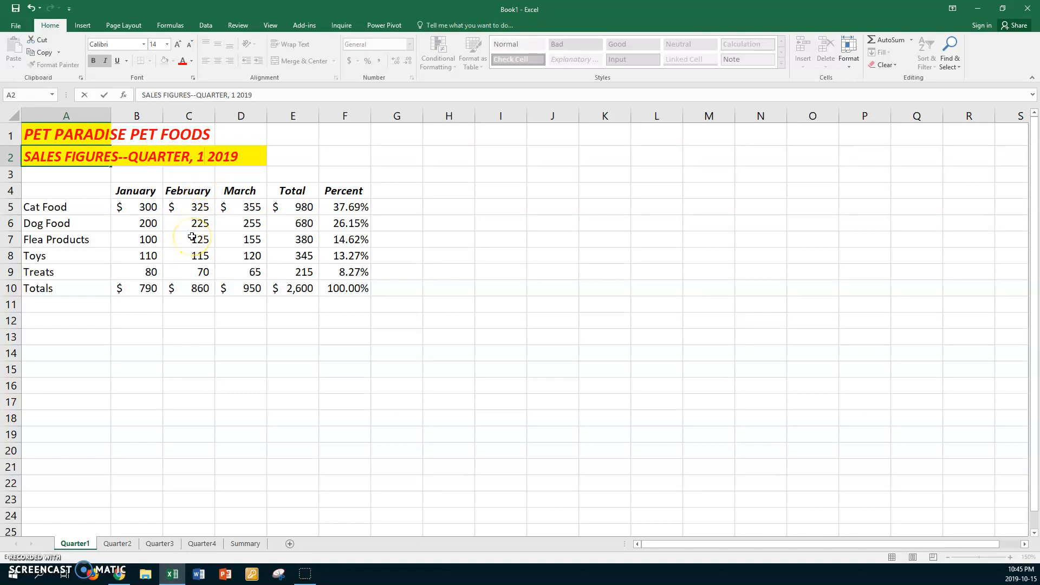
left_click(195, 158)
key("BackSpace")
key("BackSpace")
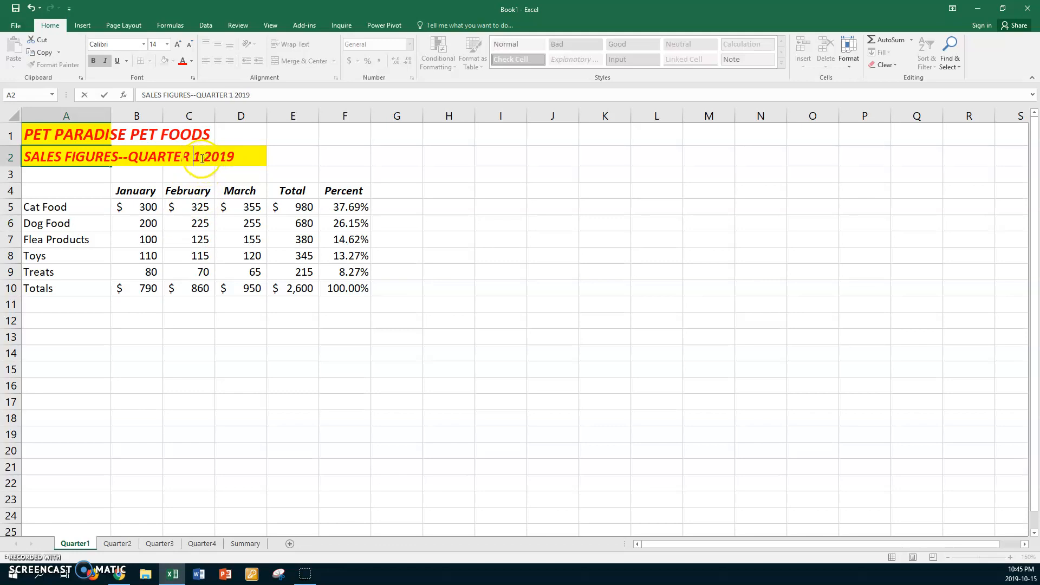
type(",")
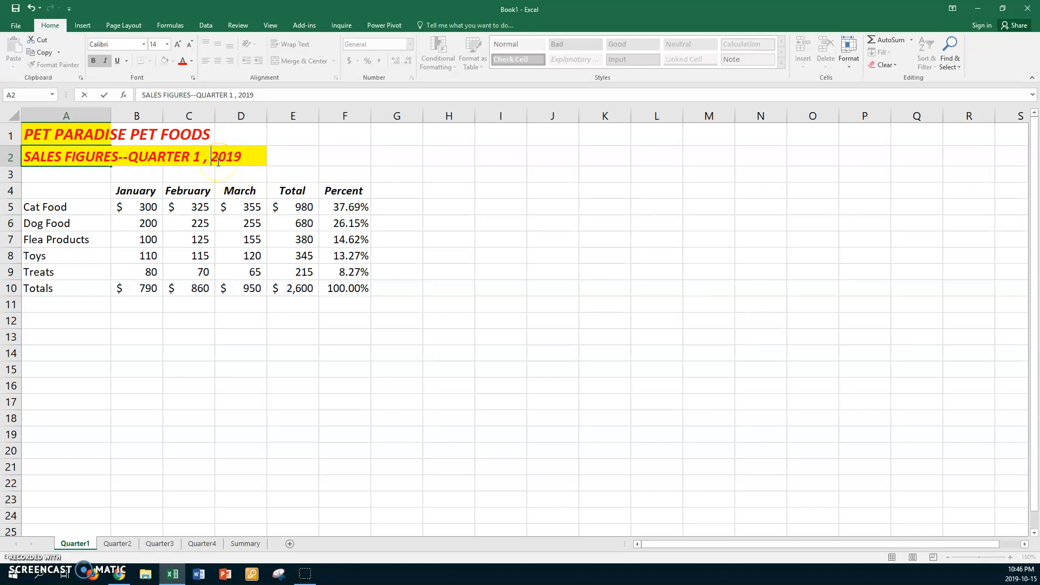
double_click(201, 158)
Change the subtitle in A2 of Quarter2 to SALES FIGURES--QUARTER 2, 2019.
left_click(115, 544)
left_click(63, 158)
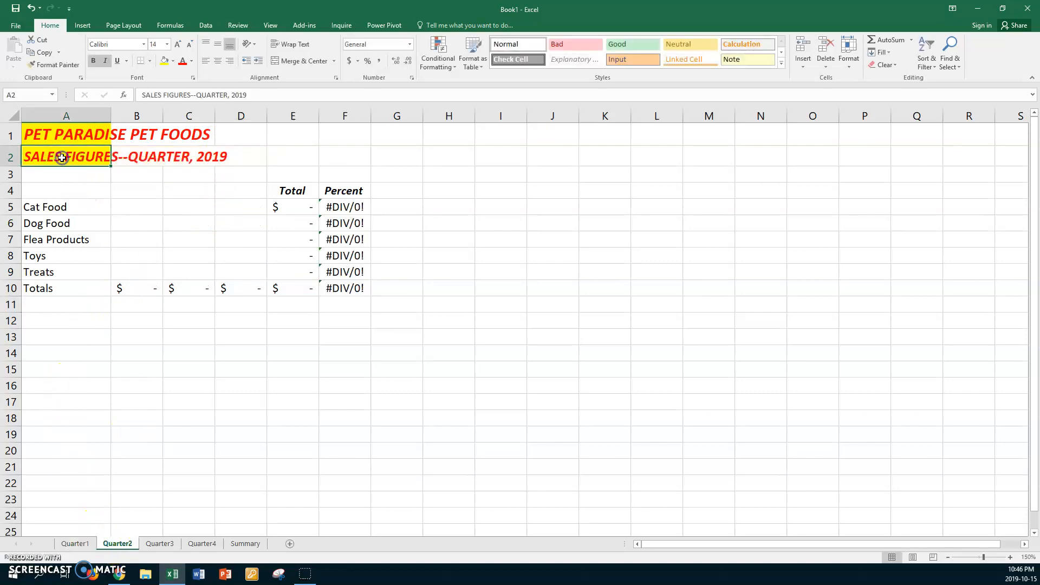
double_click(62, 158)
left_click(187, 153)
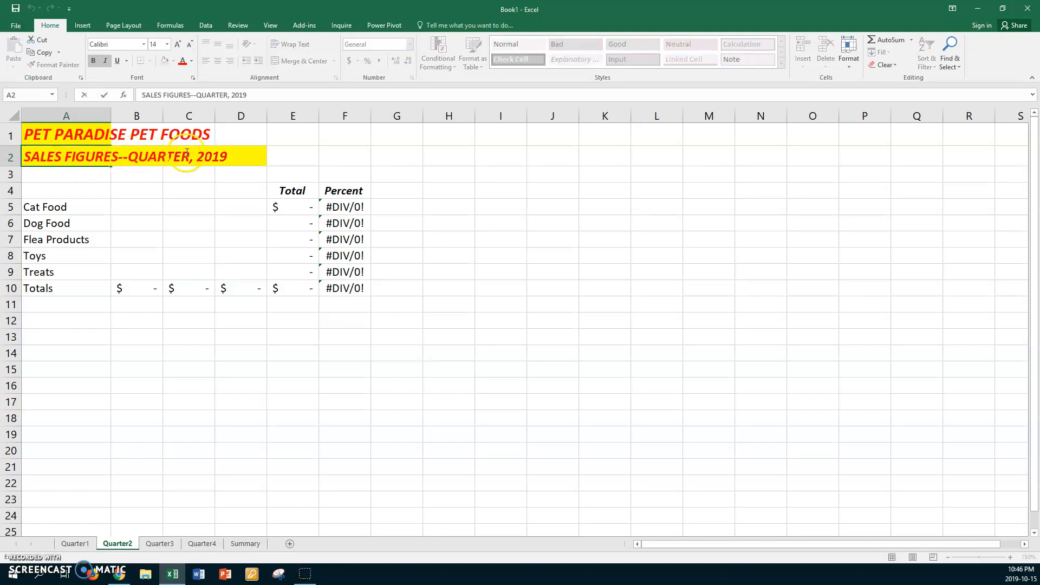
left_click(190, 156)
type("2")
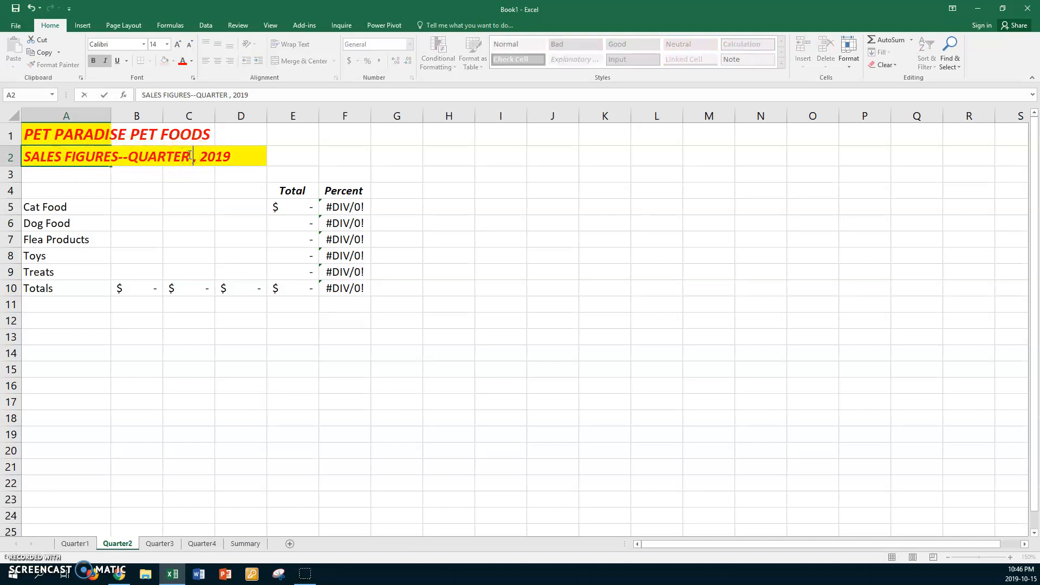
left_click(92, 283)
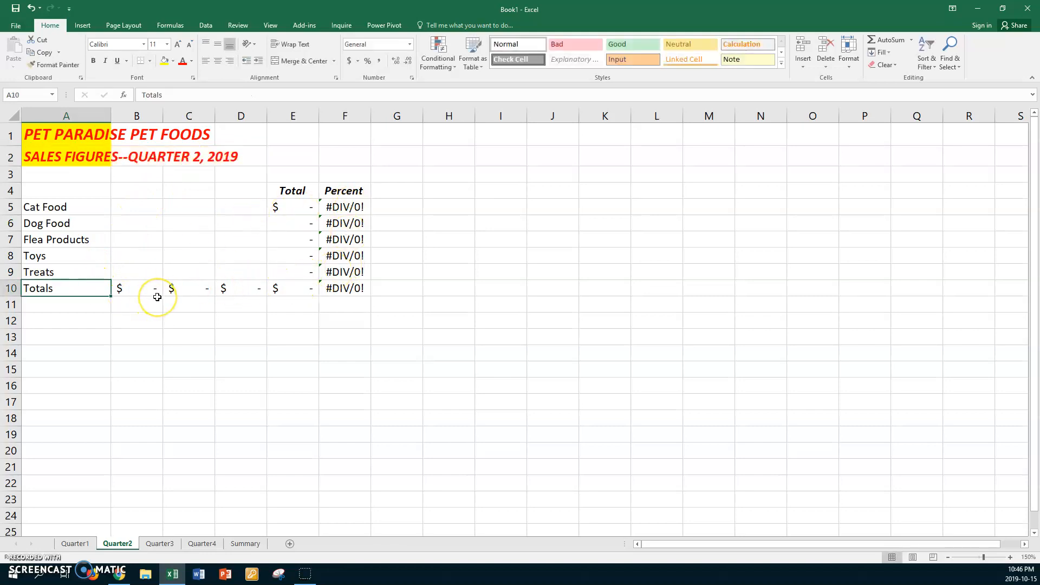
Change the subtitle in A2 of Quarter3 to SALES FIGURES--QUARTER 3, 2019.
left_click(159, 543)
left_click(48, 159)
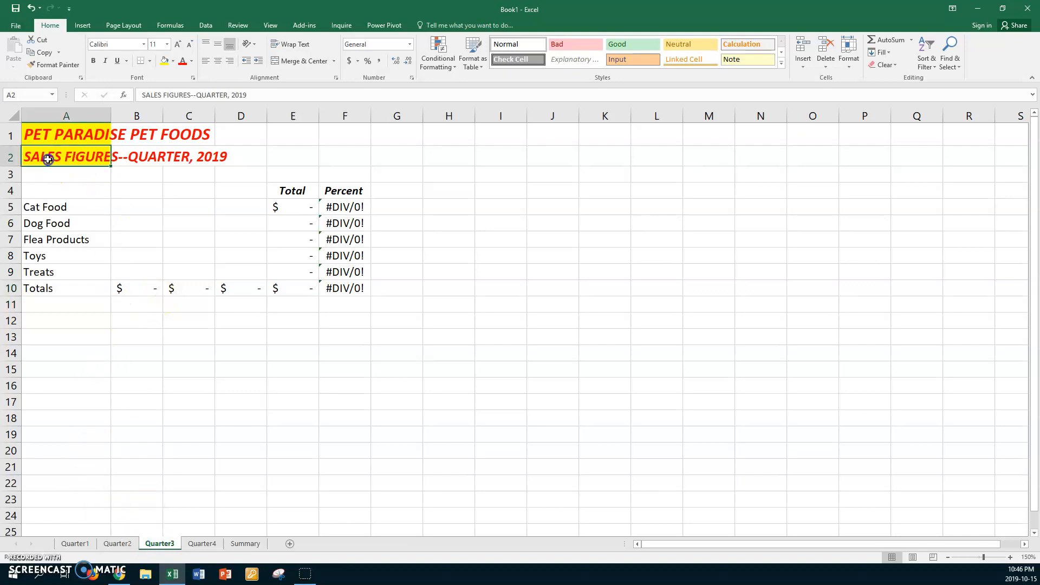
double_click(48, 159)
left_click(189, 155)
type("3")
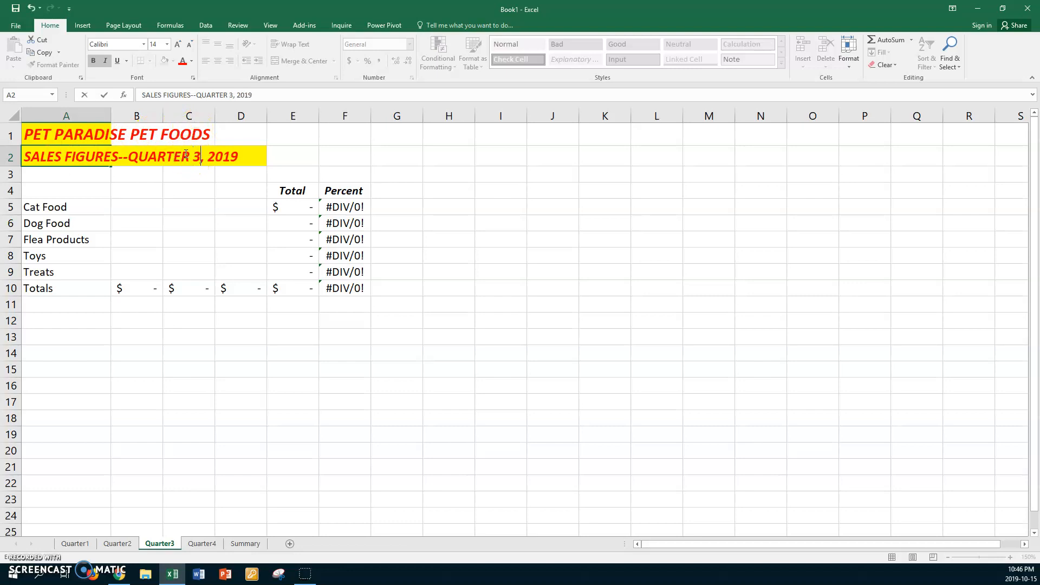
left_click(81, 368)
Change the subtitle in A2 of Quarter4 to SALES FIGURES--QUARTER 4, 2019.
left_click(202, 544)
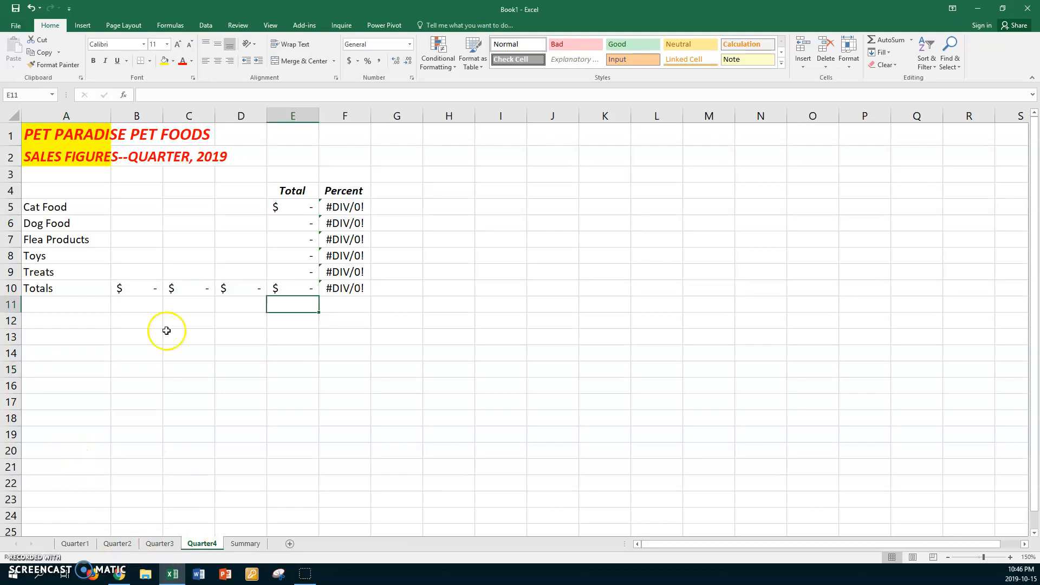
left_click(59, 158)
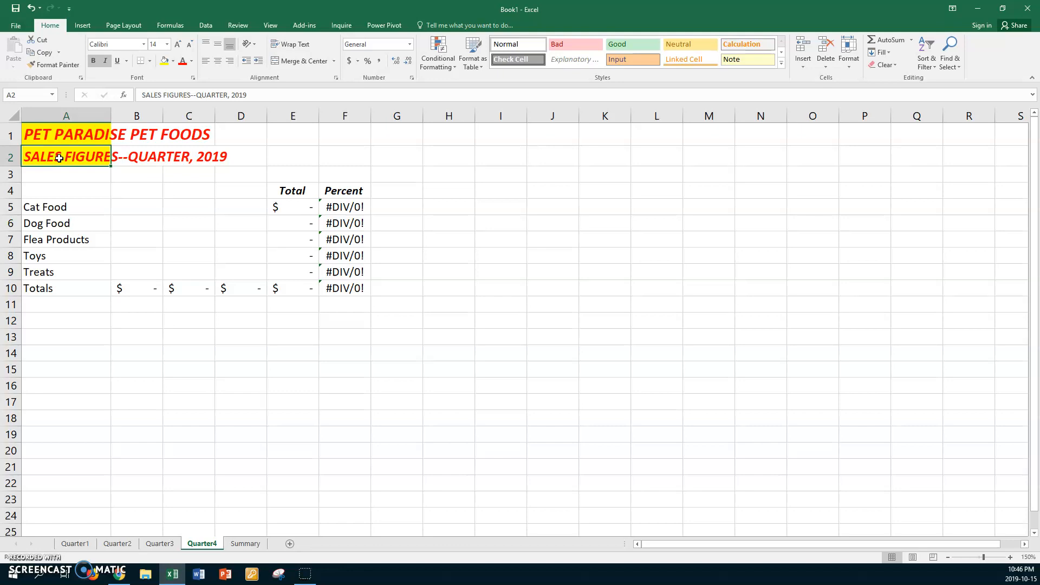
double_click(59, 158)
left_click(188, 156)
type("4")
key("Return")
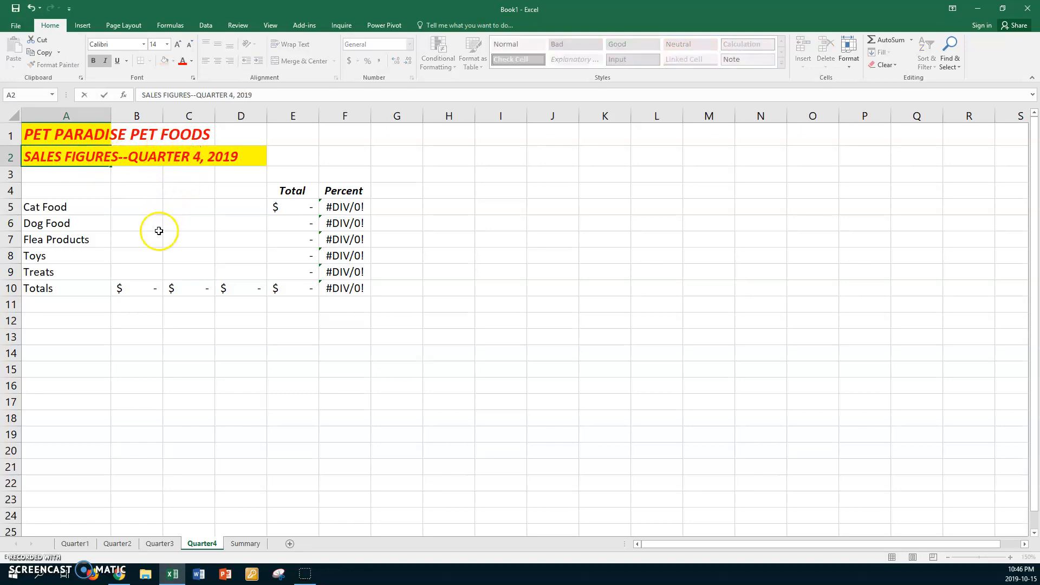
key("Return")
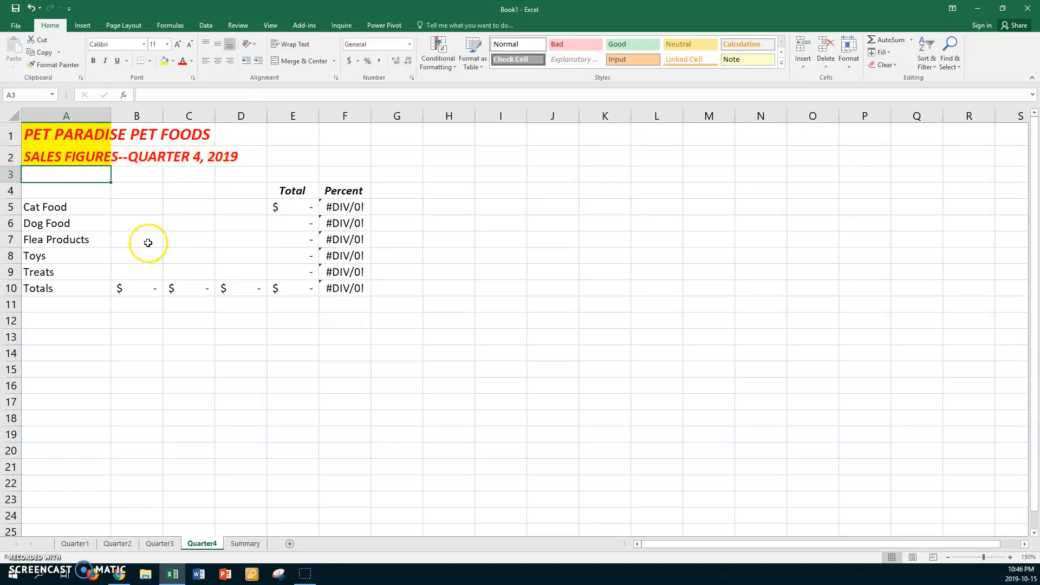
On Quarter2, enter April in B4 and fill the month headings across to June in D4.
left_click(113, 544)
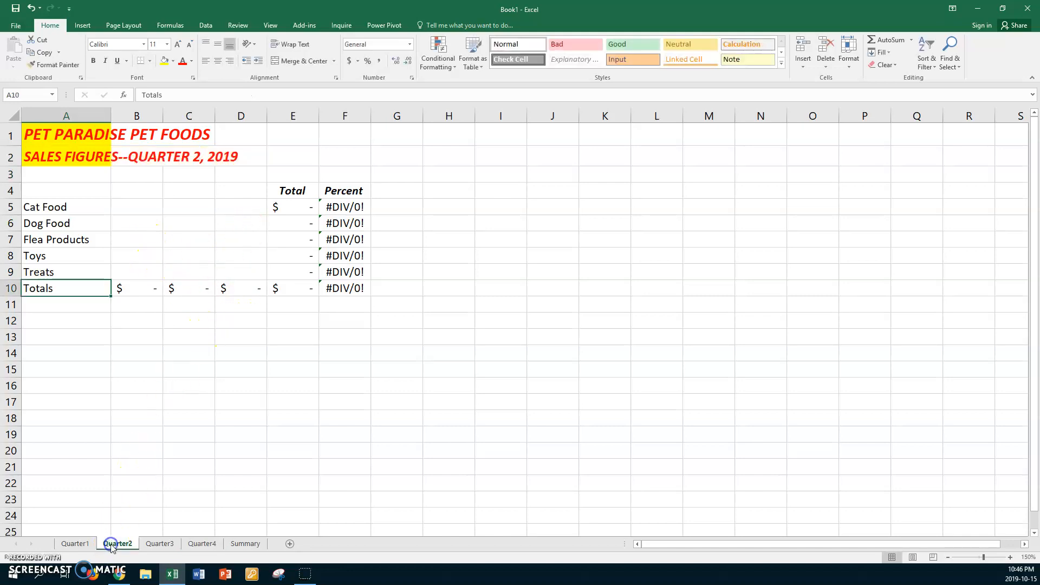
left_click(135, 191)
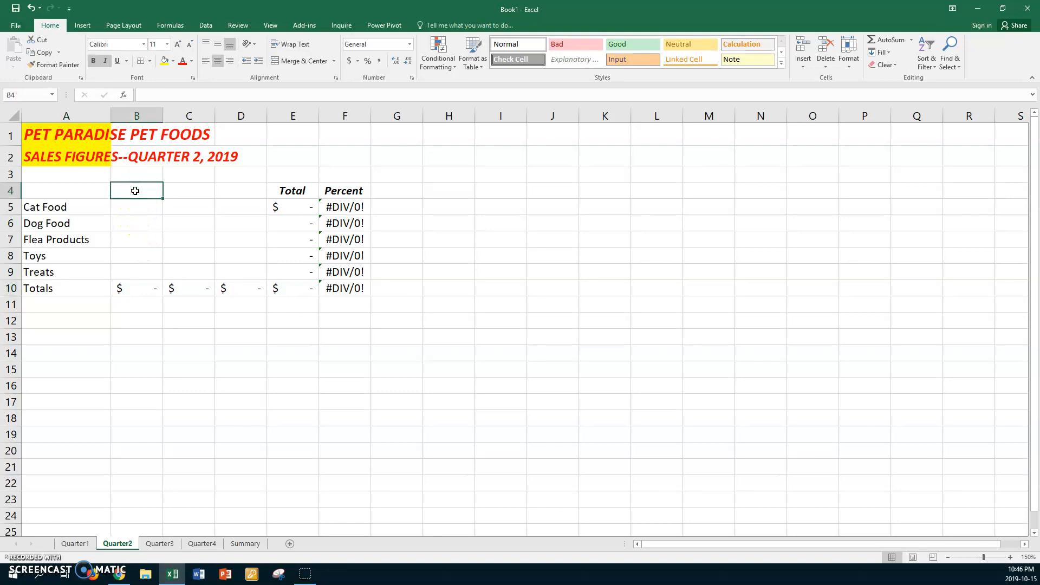
type("April")
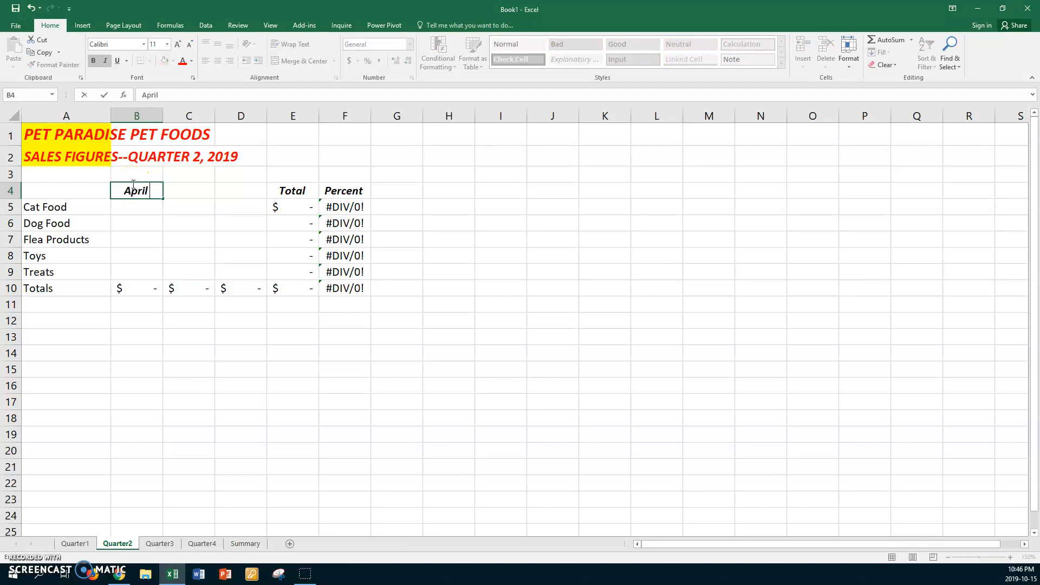
left_click_drag(162, 198, 263, 201)
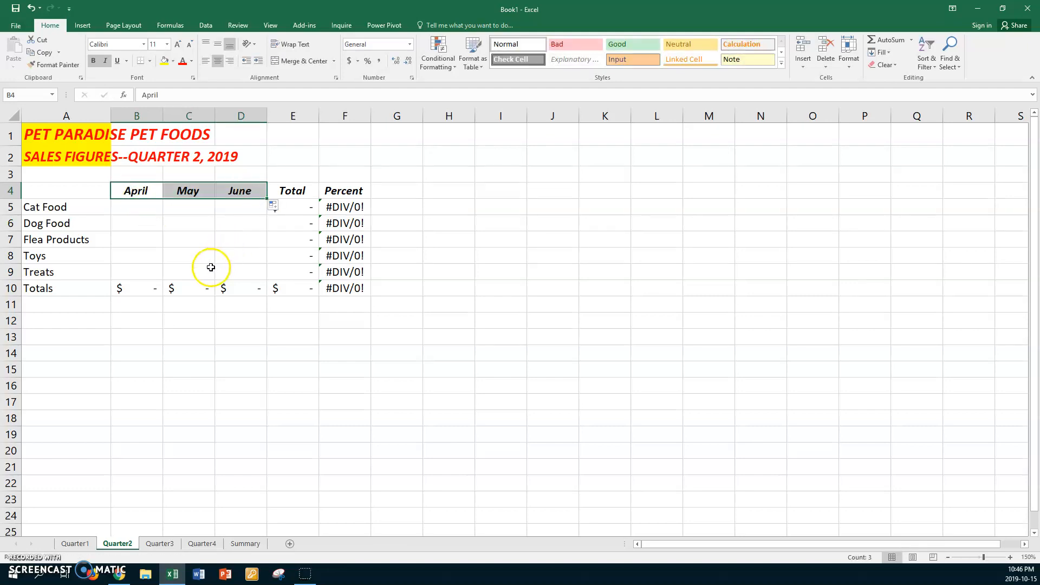
left_click(128, 205)
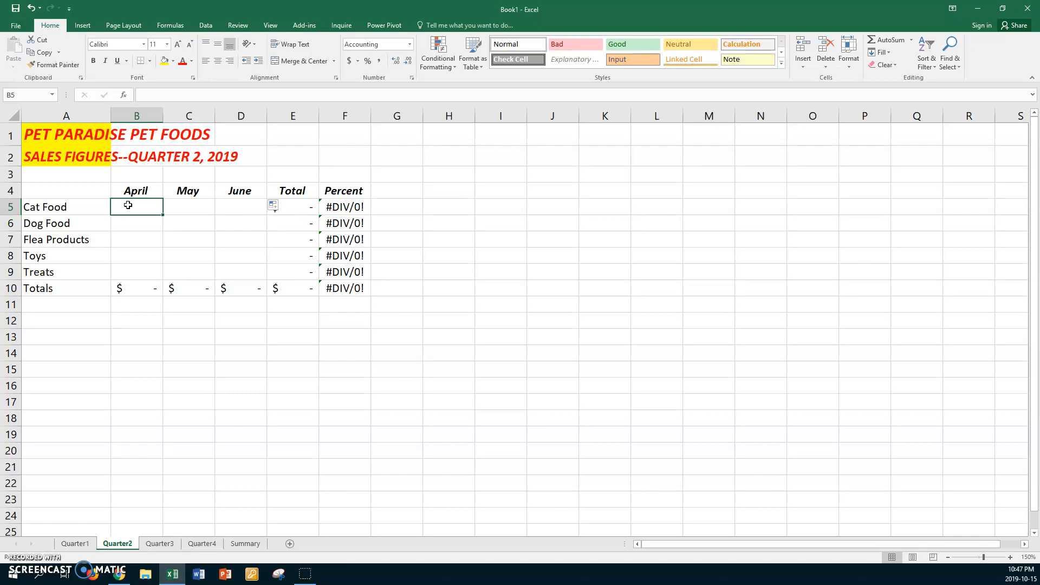
On Quarter2, enter April sales of 280 for Cat Food and 270 for Dog Food, and fill the series down to B8.
left_click(19, 567)
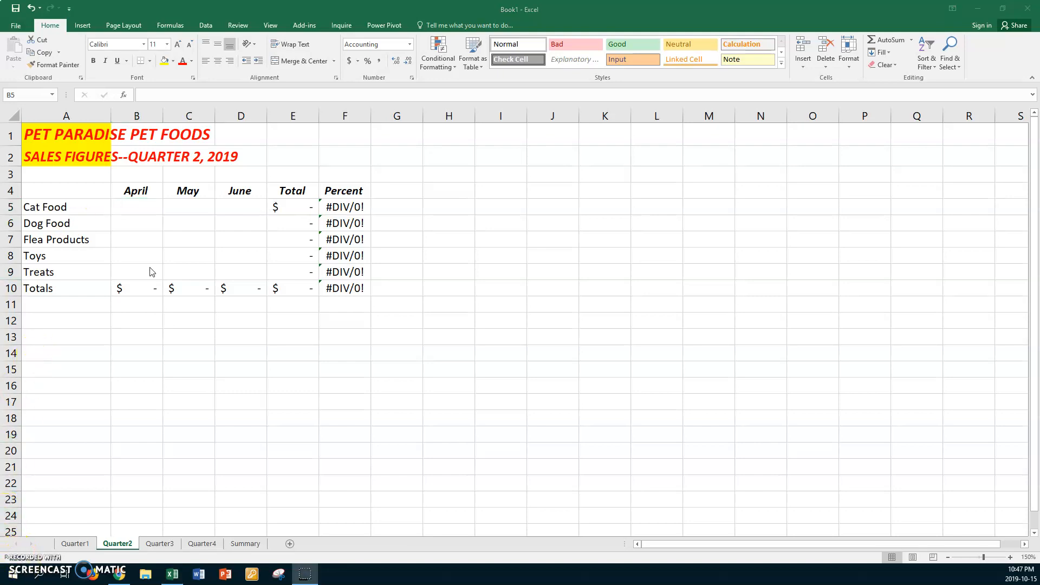
left_click(145, 206)
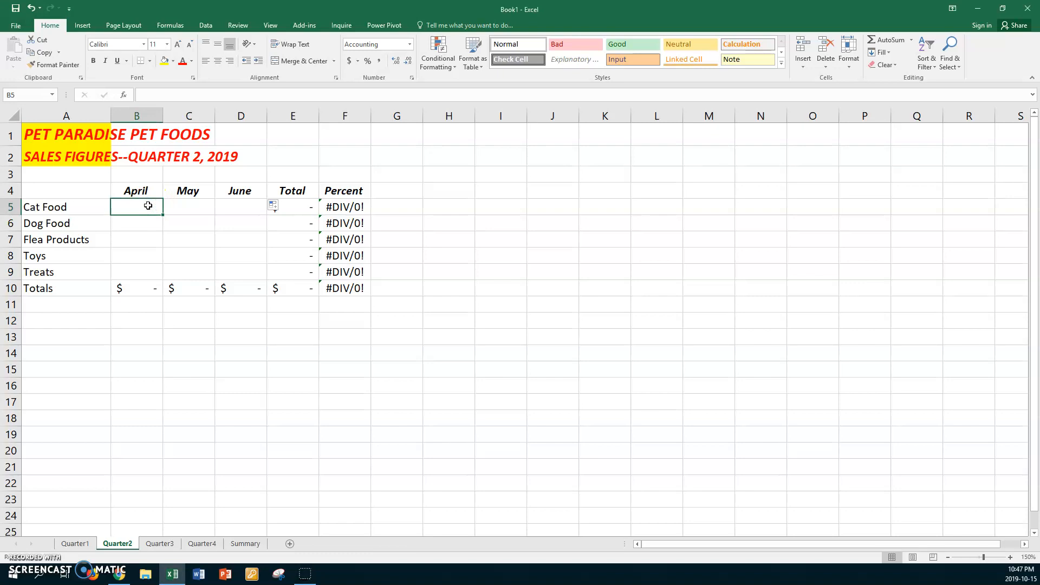
type("280")
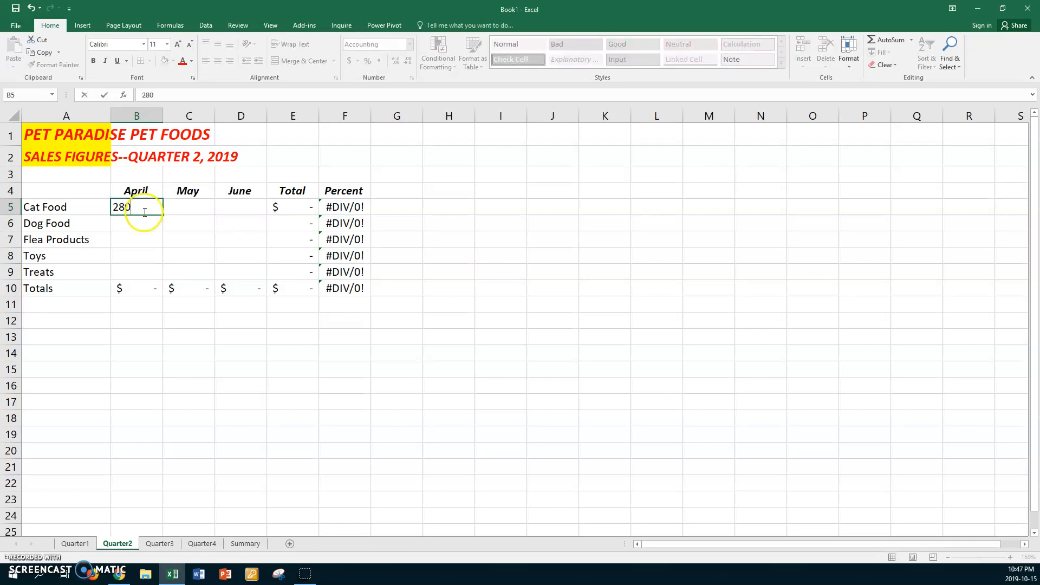
left_click(141, 221)
type("2")
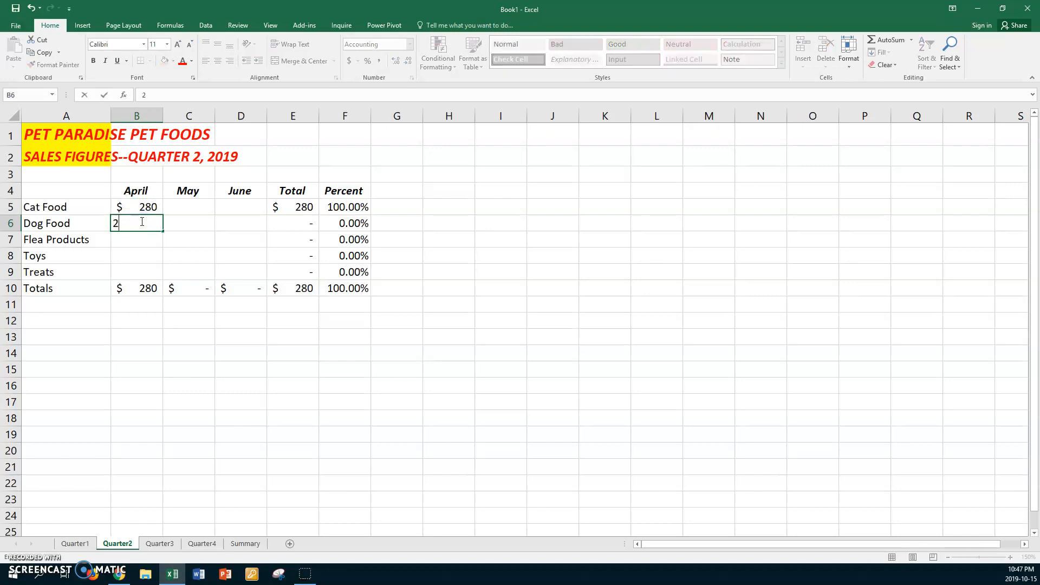
type("70")
left_click_drag(128, 205, 161, 262)
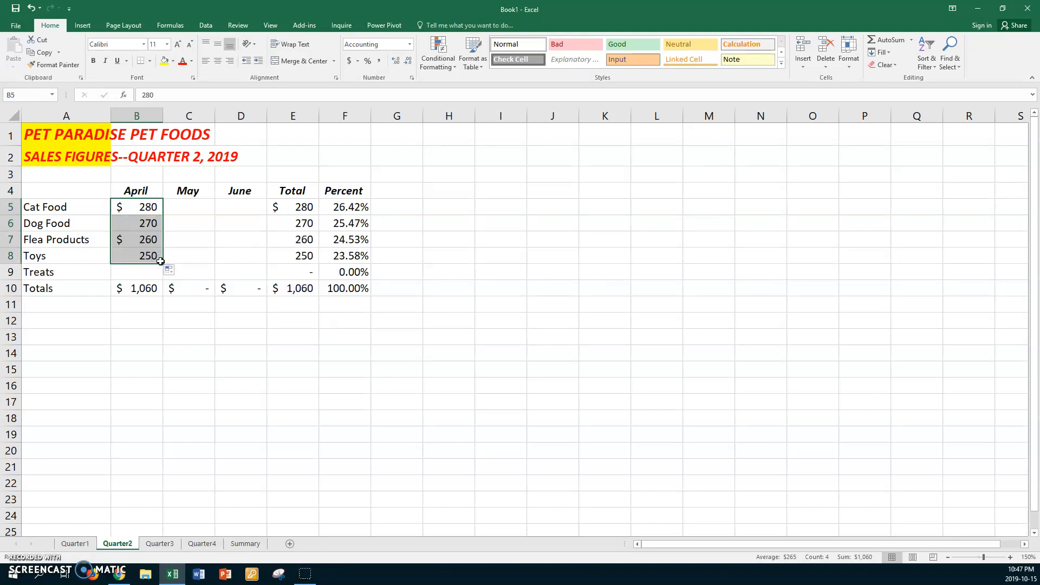
Set April sales on Quarter2 to 255 for Toys in B8 and 260 for Treats in B9.
left_click(147, 255)
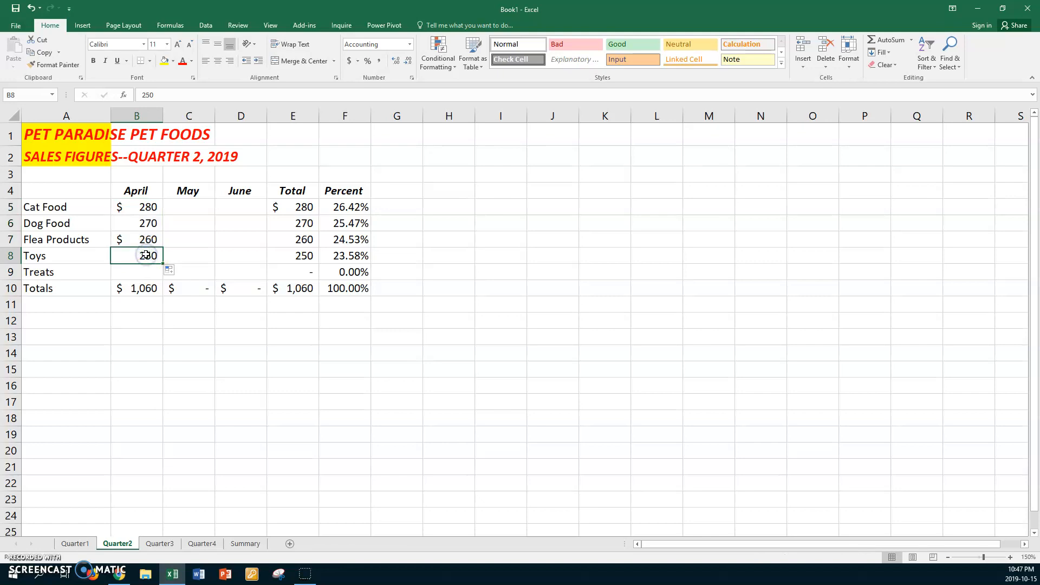
type("255")
left_click(143, 272)
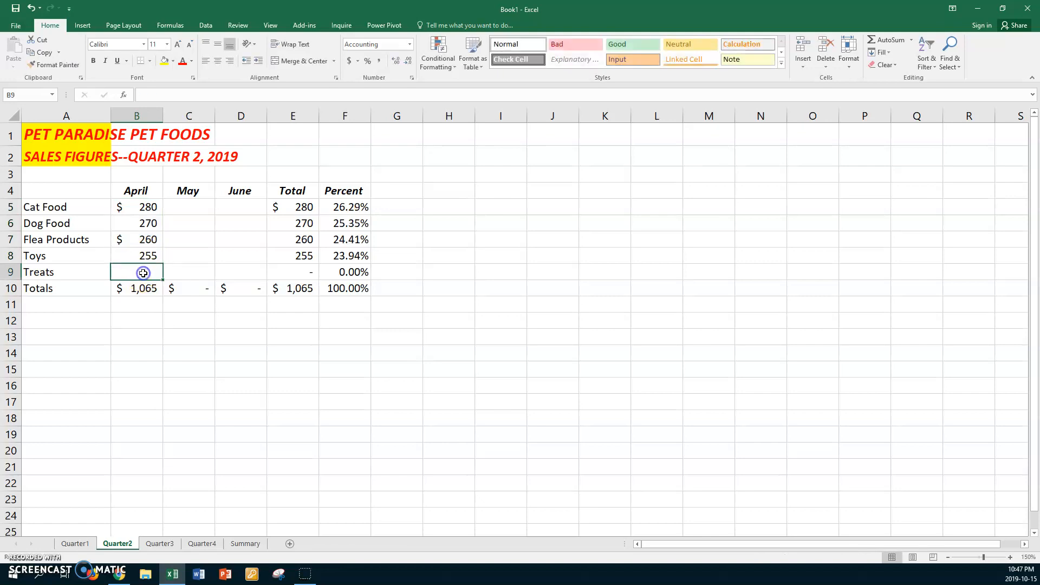
type("260")
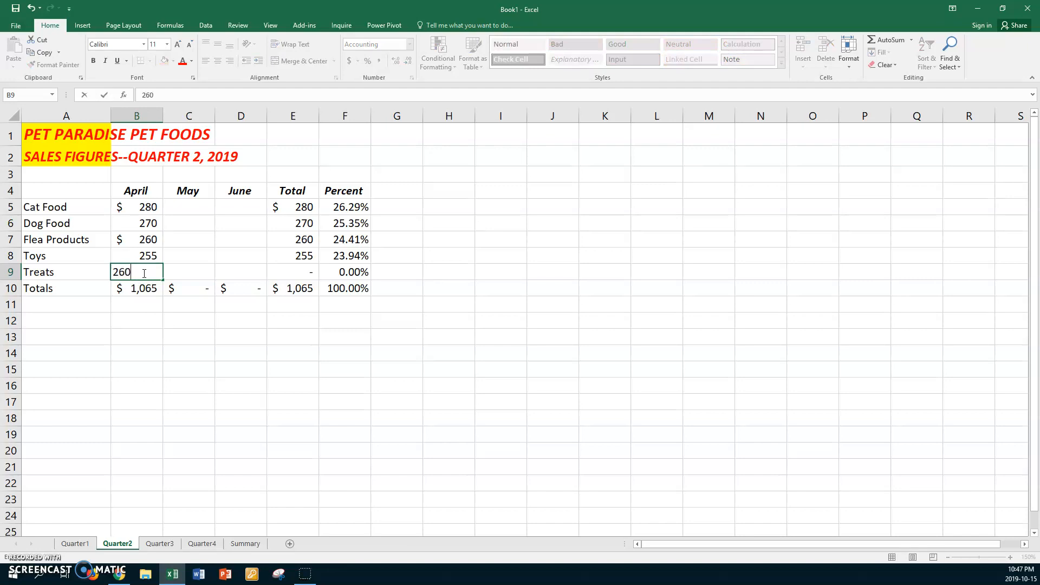
Enter May sales of 285, 265, 255, 255 and 265 in C5 to C9 of Quarter2.
left_click(194, 206)
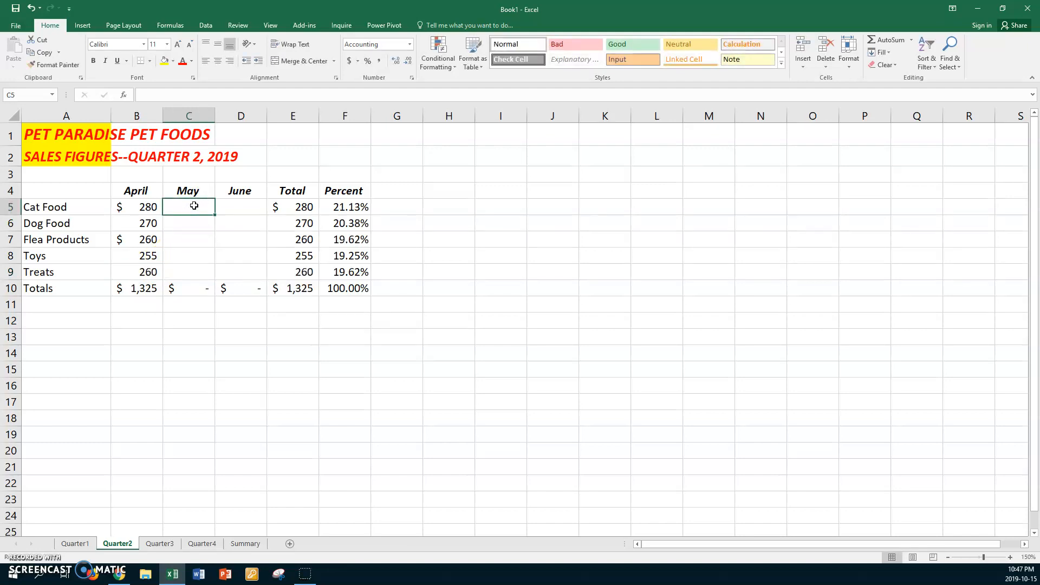
type("285")
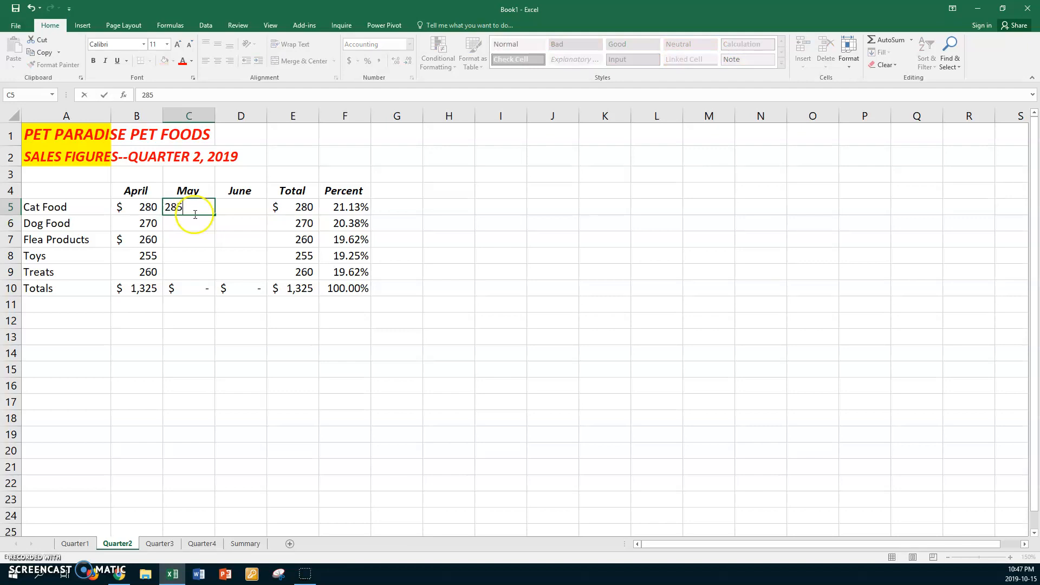
left_click(193, 222)
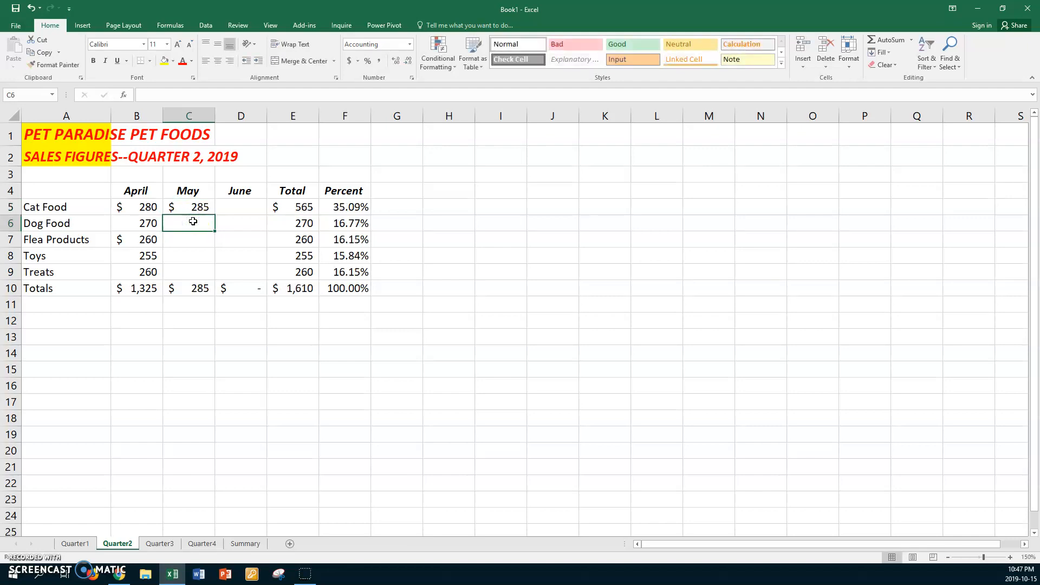
type("265")
left_click(200, 237)
type("2")
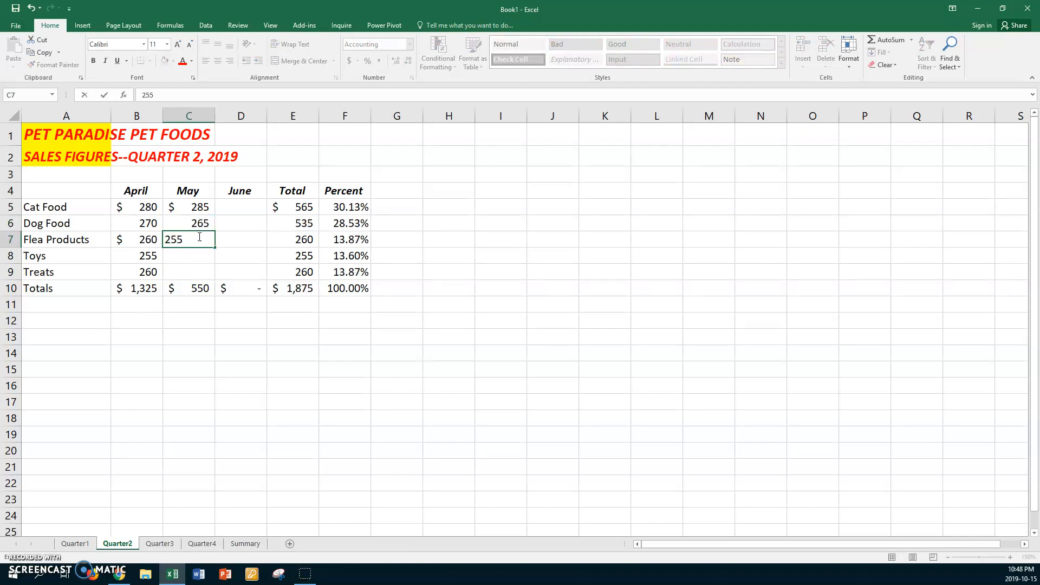
left_click(200, 255)
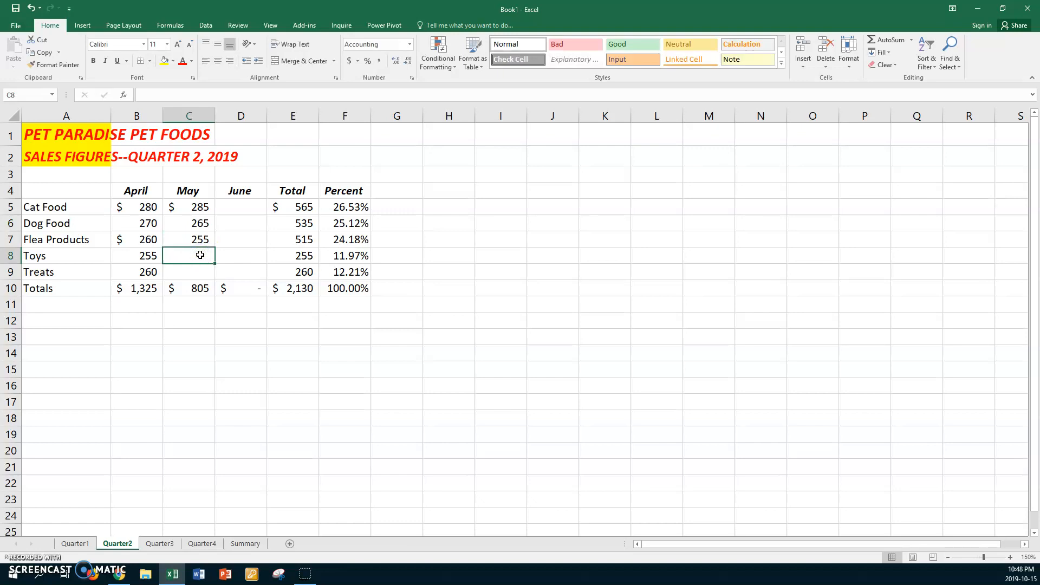
type("255")
left_click(201, 269)
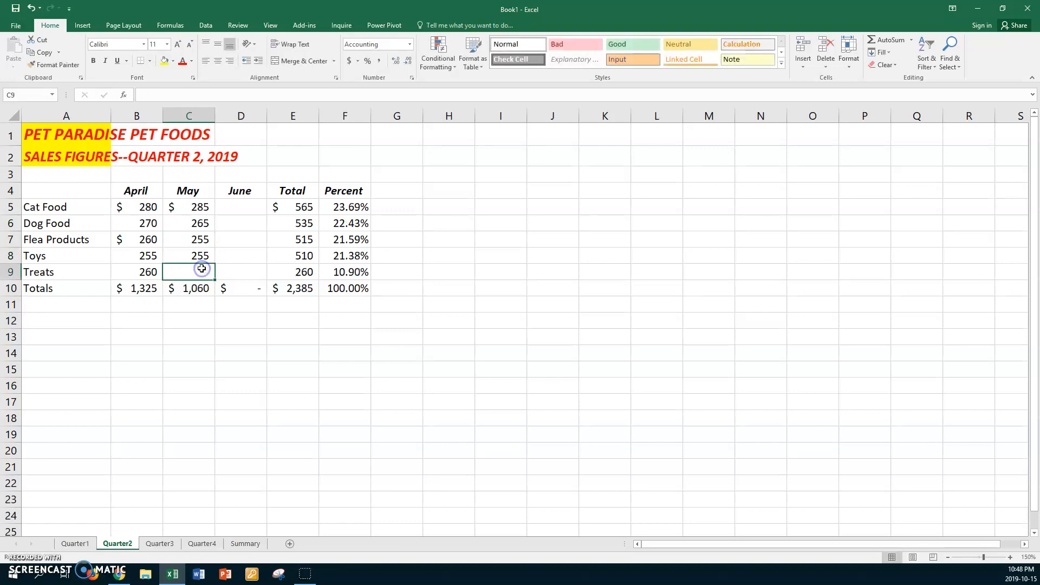
type("265")
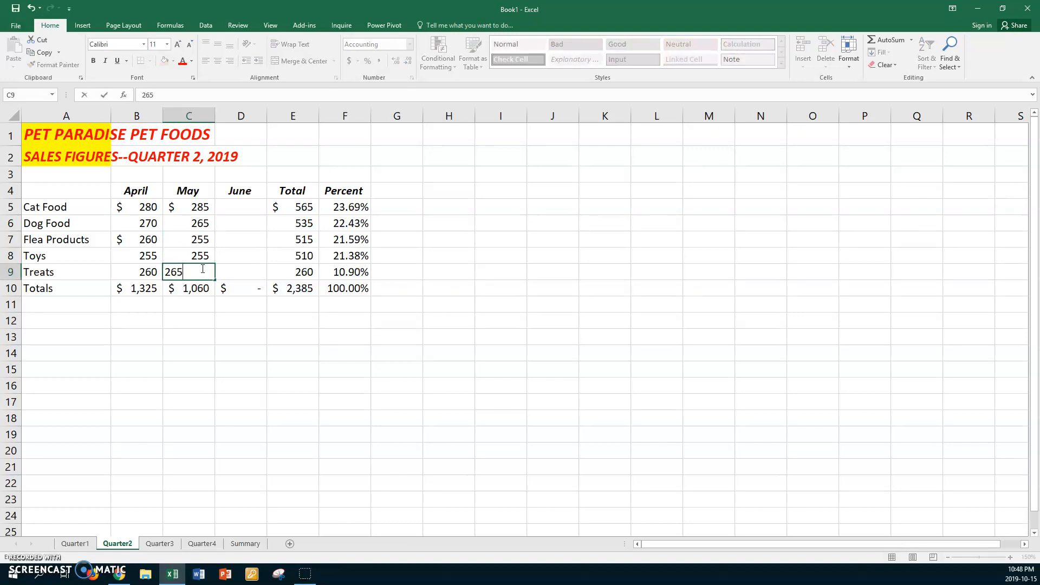
Enter June sales of 290, 260, 250, 250 and 260 in D5 to D9 of Quarter2.
left_click(242, 209)
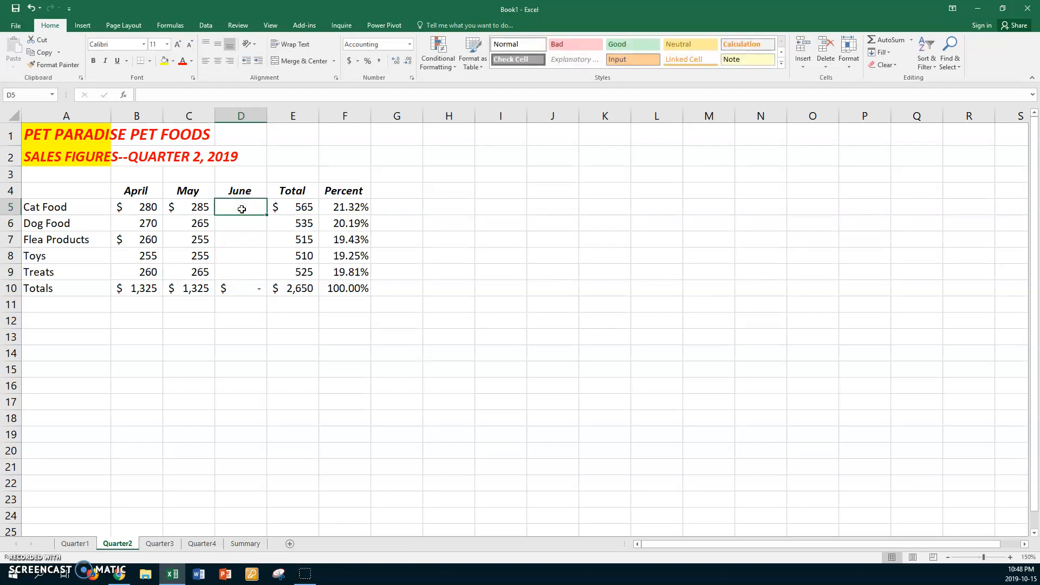
type("290")
left_click(243, 222)
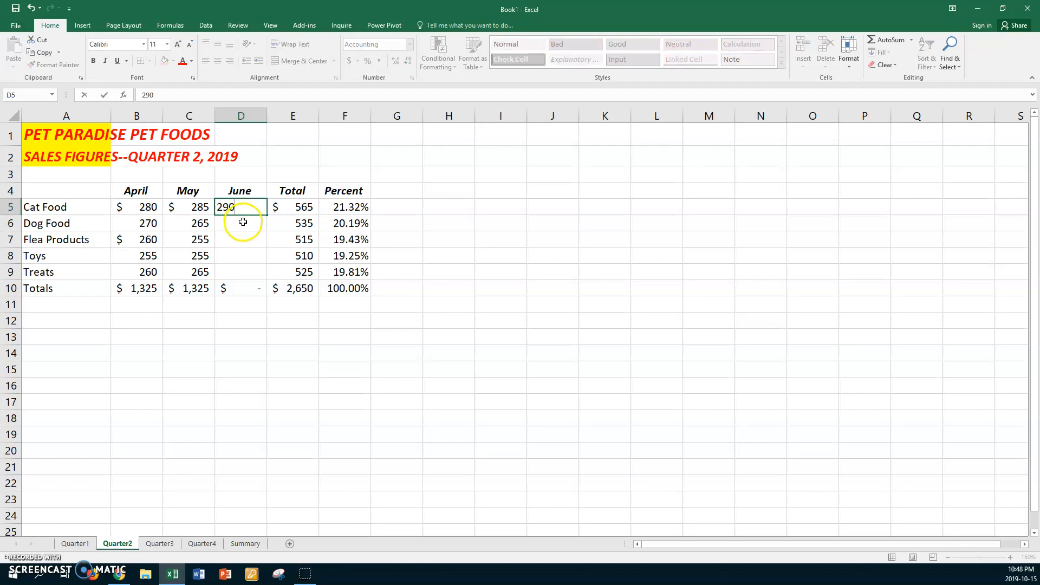
type("2")
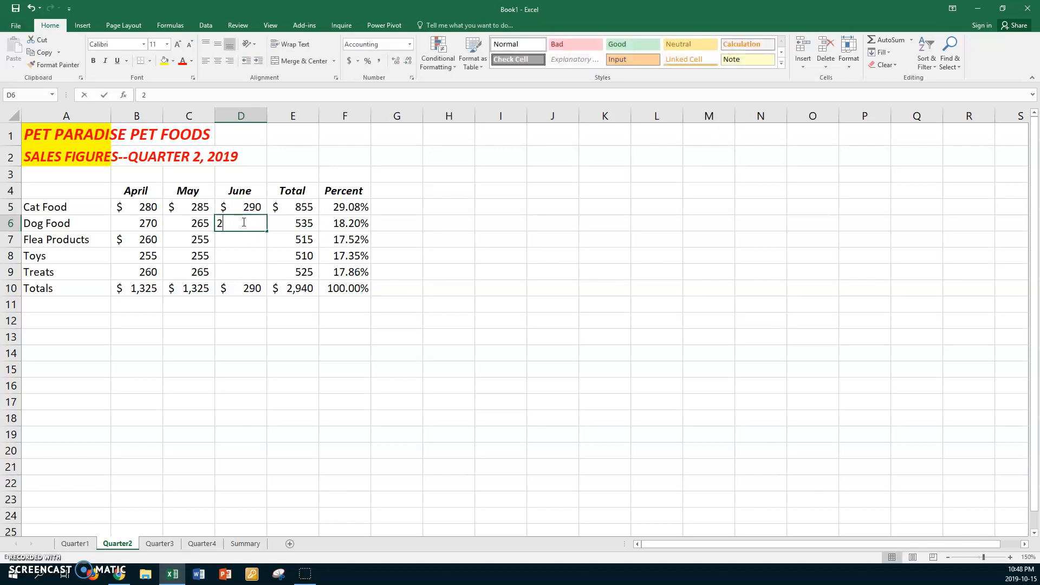
type("60")
left_click(246, 240)
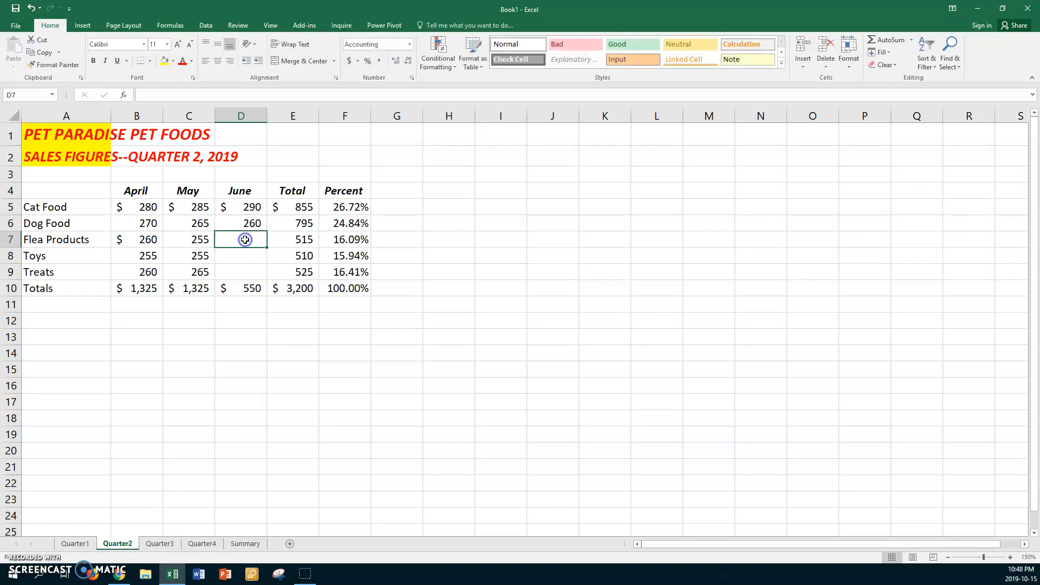
type("250")
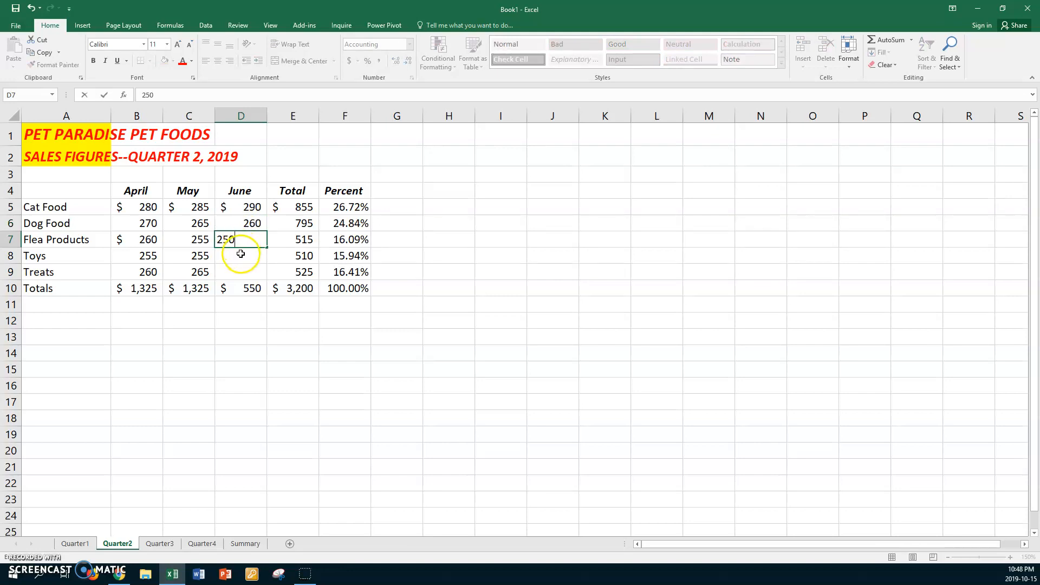
left_click(243, 255)
type("2")
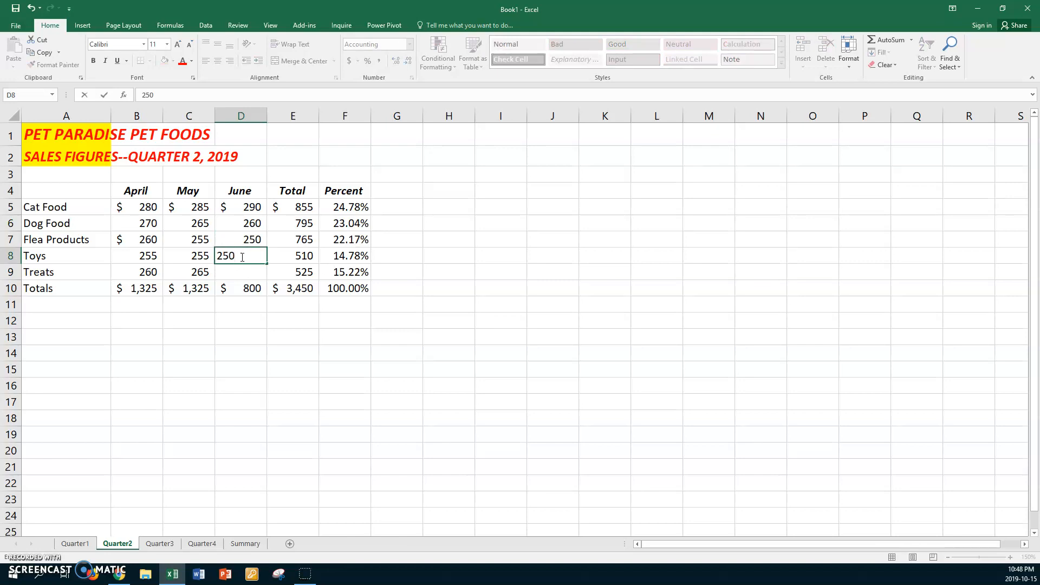
type("50")
left_click(250, 271)
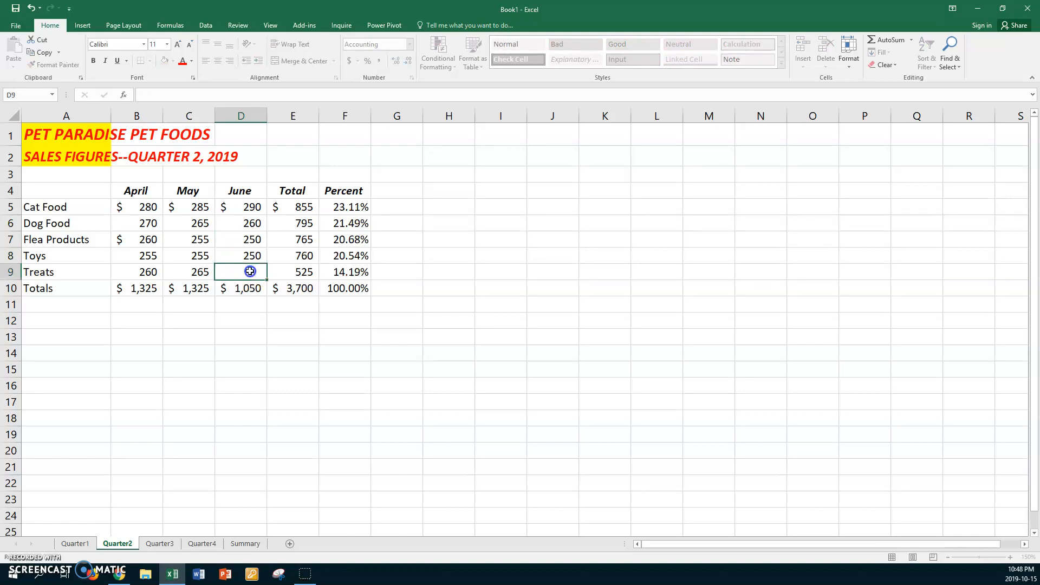
type("2")
key("Return")
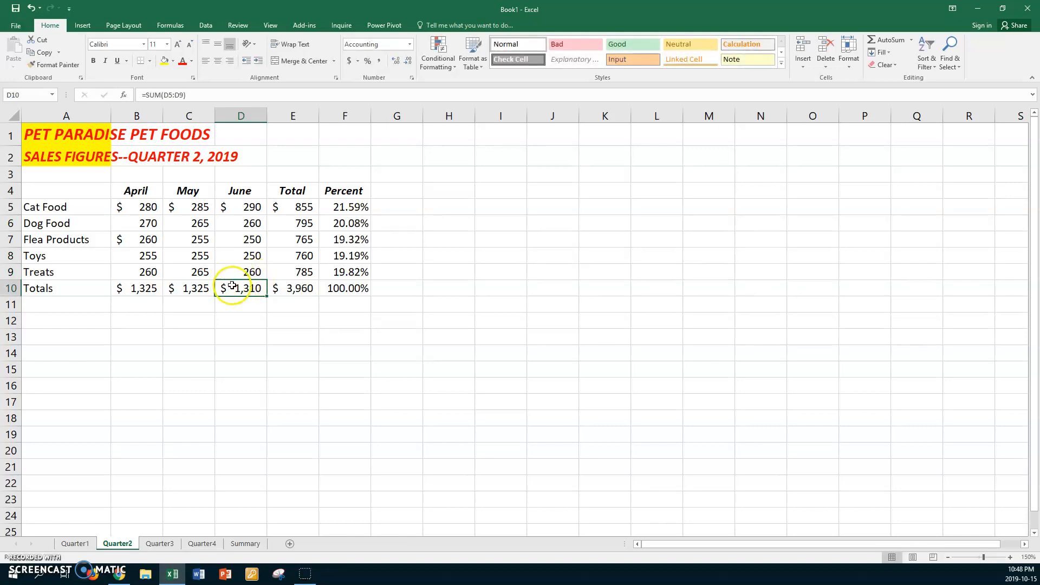
Copy the number format of B6 to B7 with Format Painter so April's Flea Products figure has no dollar sign.
left_click(147, 223)
left_click(54, 64)
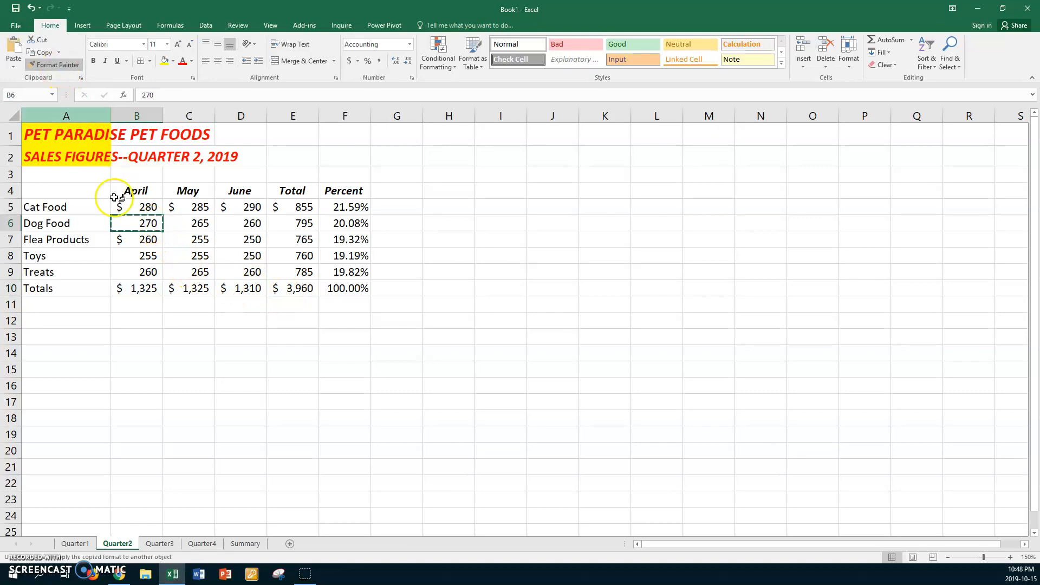
left_click(140, 239)
scroll(149, 264, "down", 1)
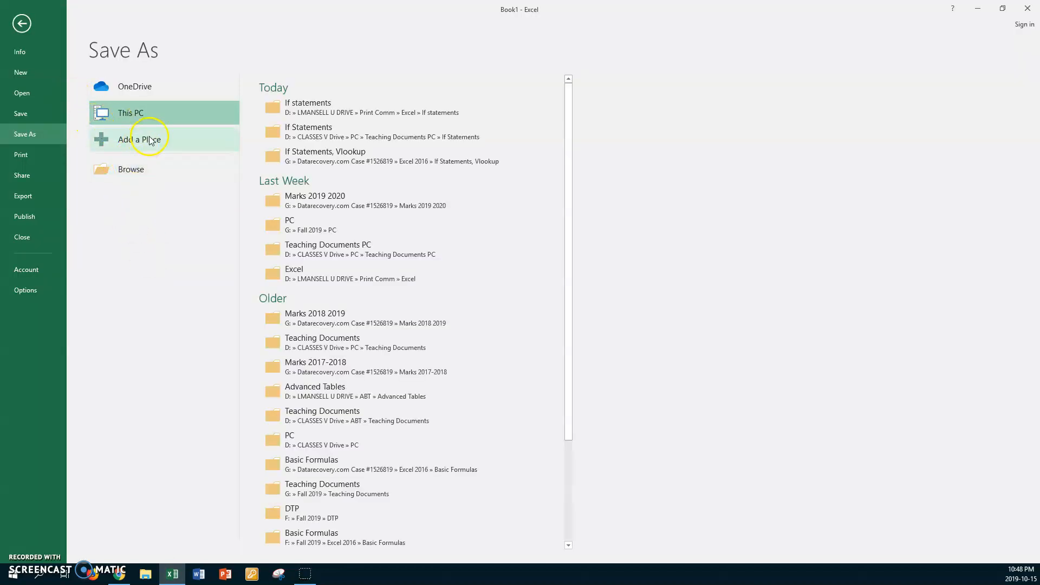
Start saving the workbook under a new name and open the Print Comm > Excel > If statements folder on the data (D:) drive.
left_click(134, 169)
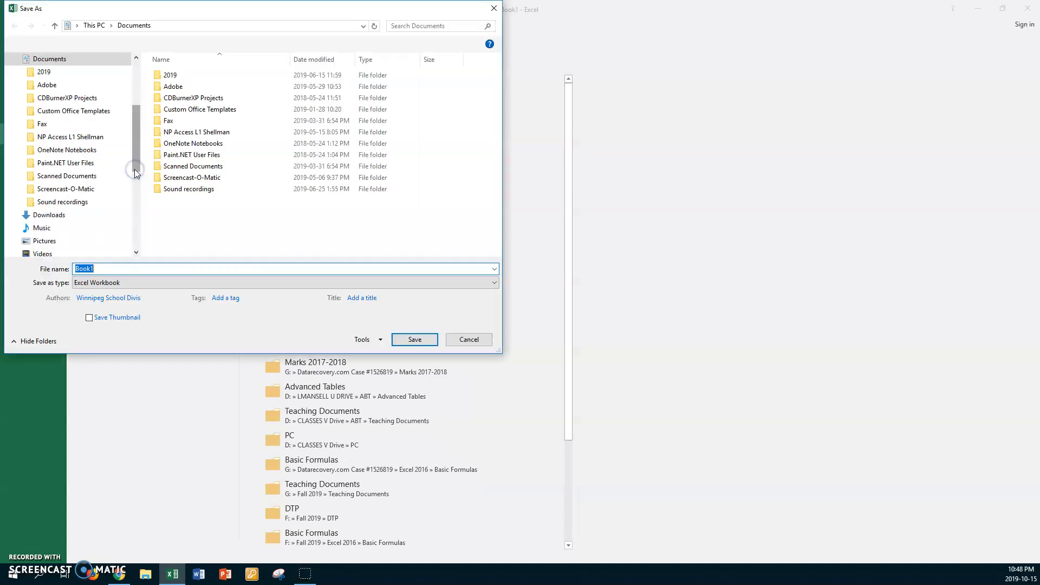
left_click_drag(132, 156, 141, 199)
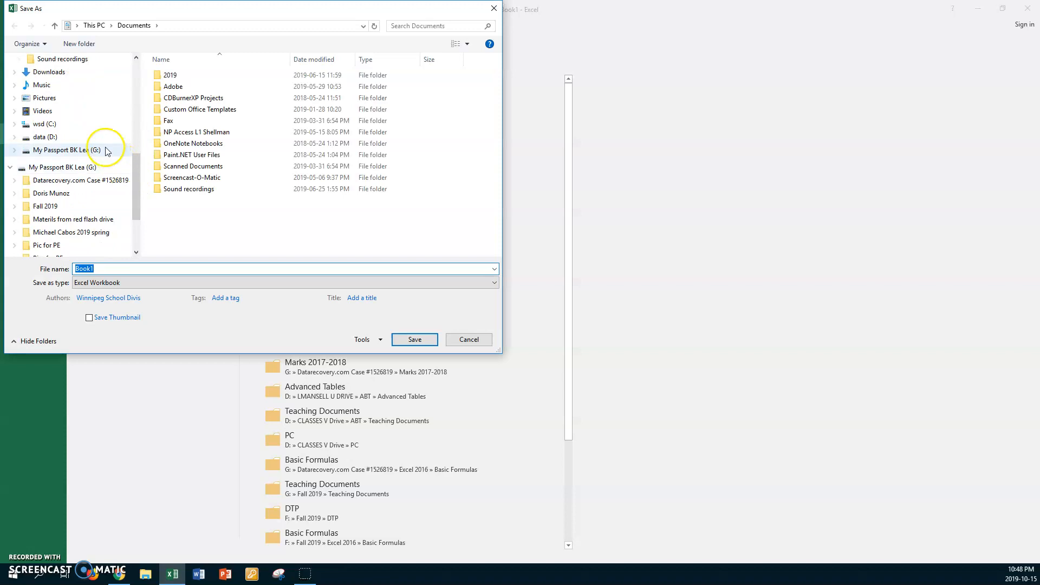
left_click(46, 137)
double_click(154, 97)
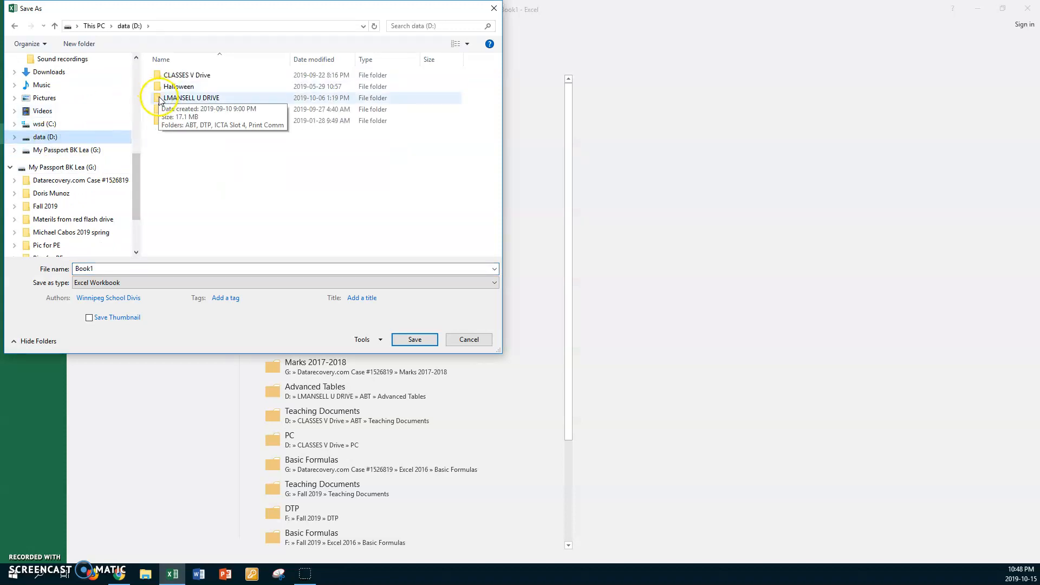
left_click(160, 109)
double_click(161, 109)
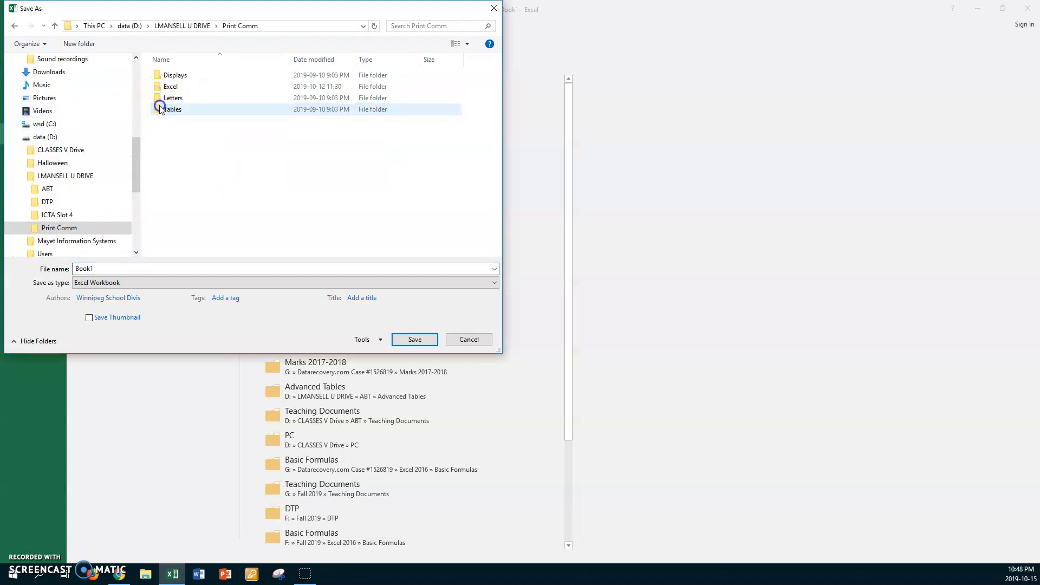
double_click(162, 86)
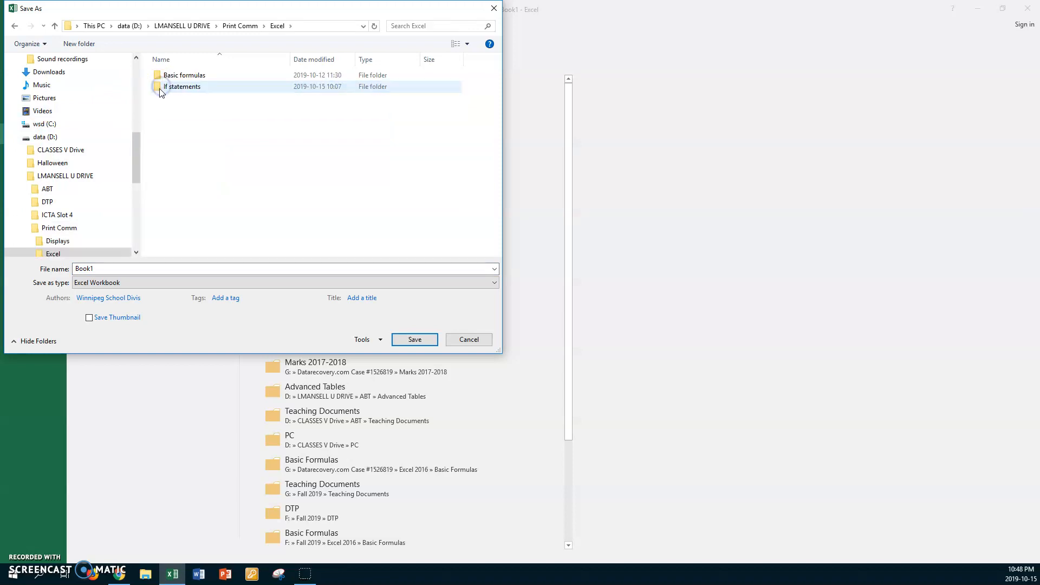
double_click(162, 87)
Name the workbook with the author's first name followed by "Oct 15 multiple sheets" and save it as an Excel Workbook.
double_click(104, 268)
type("Lea")
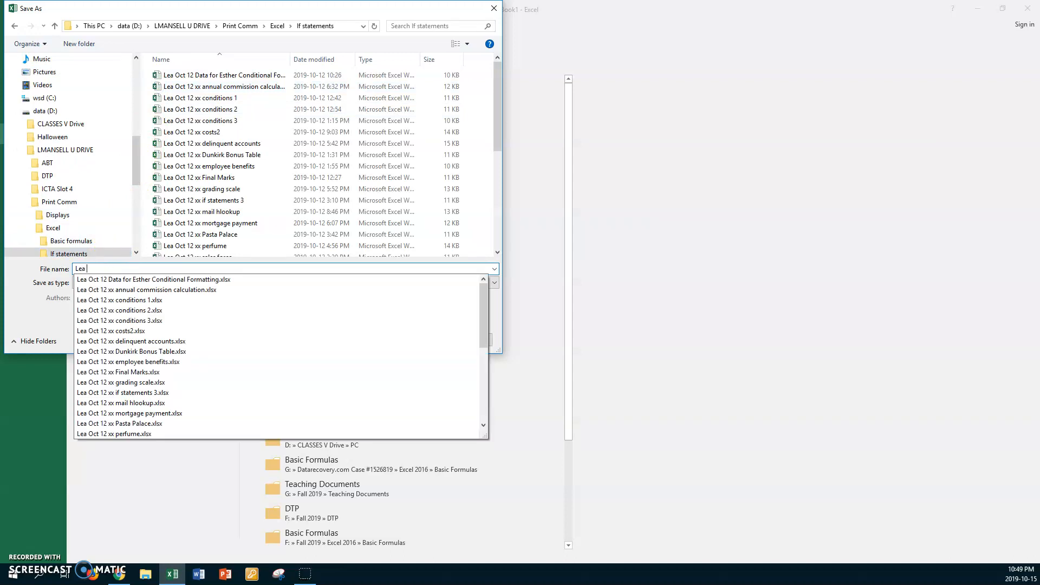
type(" Oct 15 ")
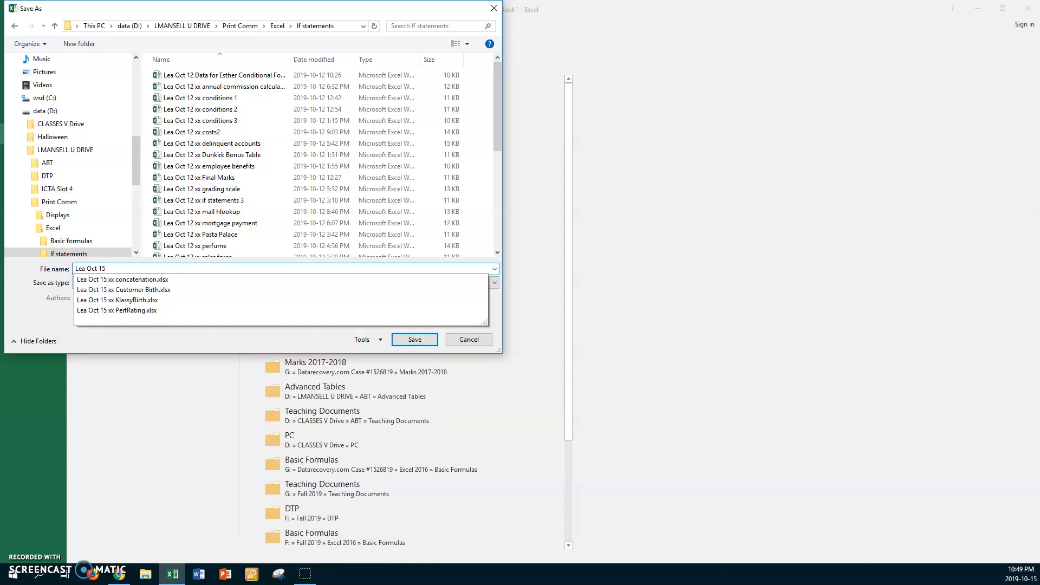
type("multiple sheets")
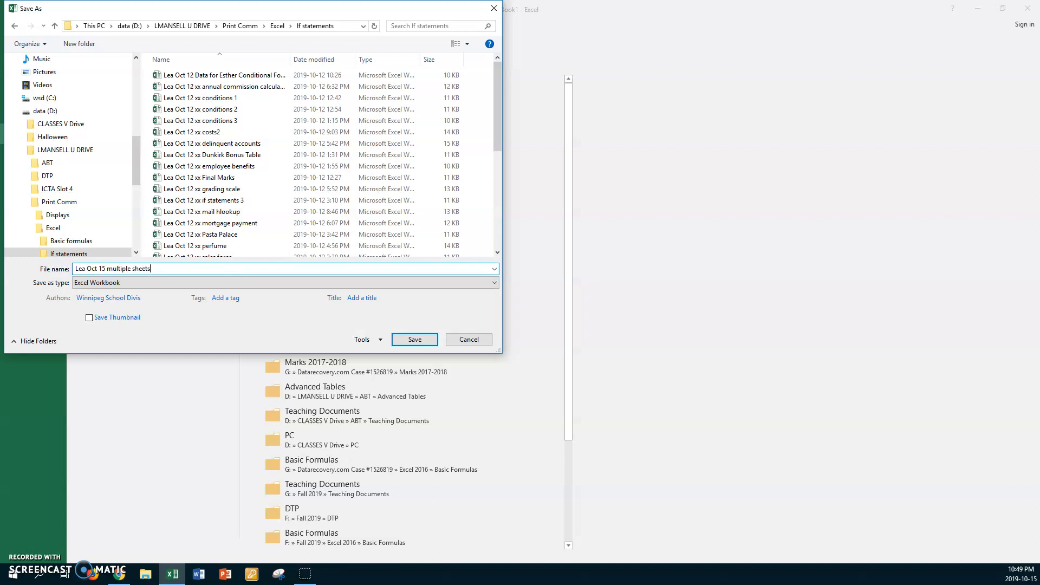
left_click(412, 339)
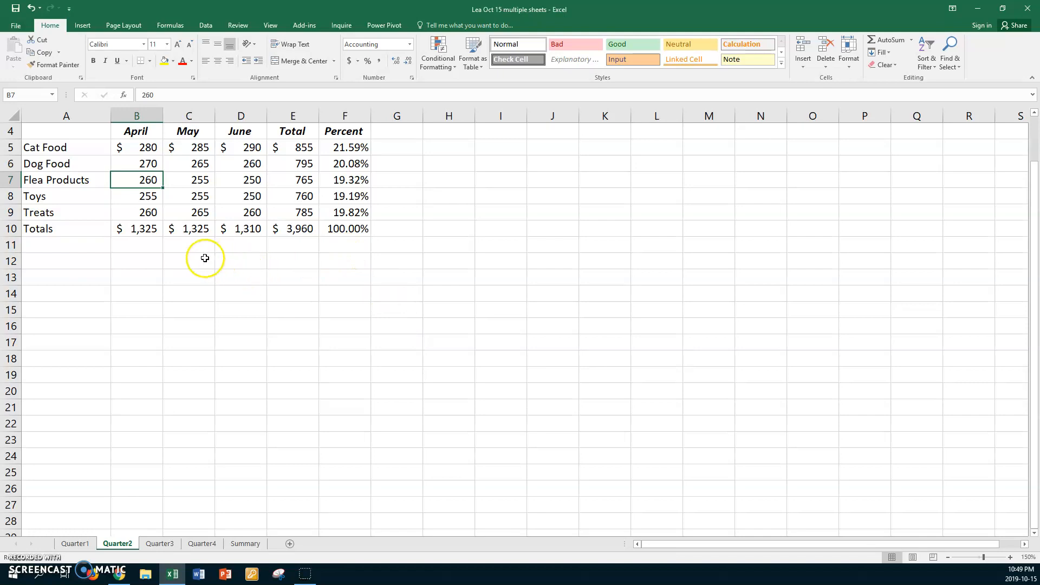
On the Quarter3 sheet, enter July in B4 and fill the month headings across to September in D4.
left_click(164, 542)
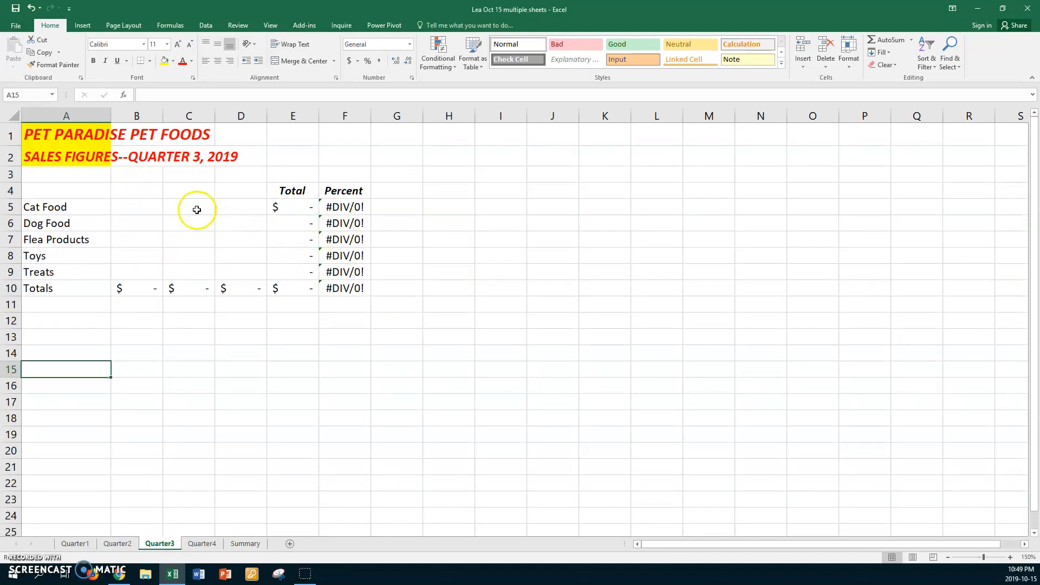
left_click(143, 193)
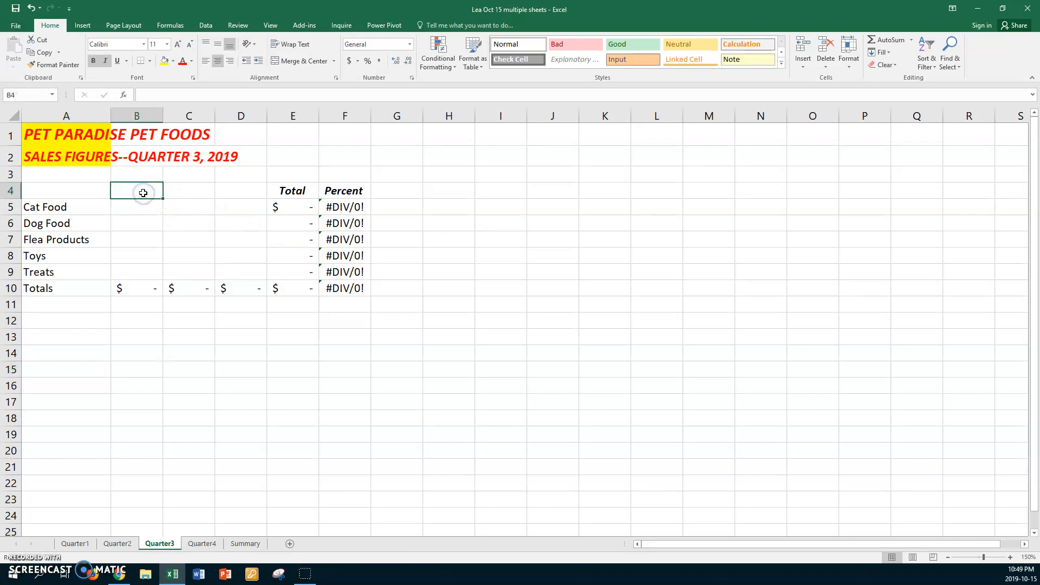
type("July")
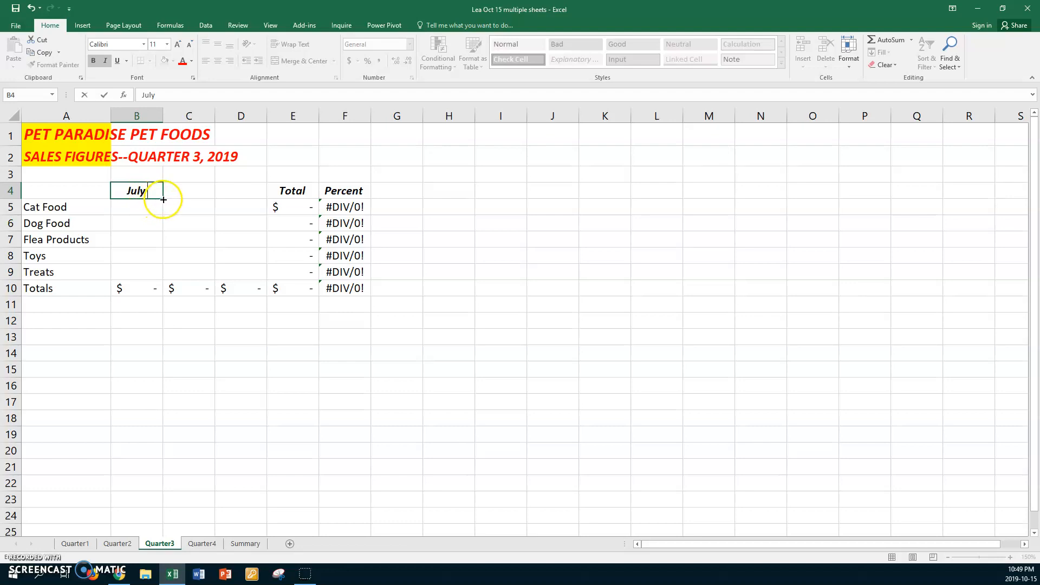
left_click_drag(163, 199, 243, 194)
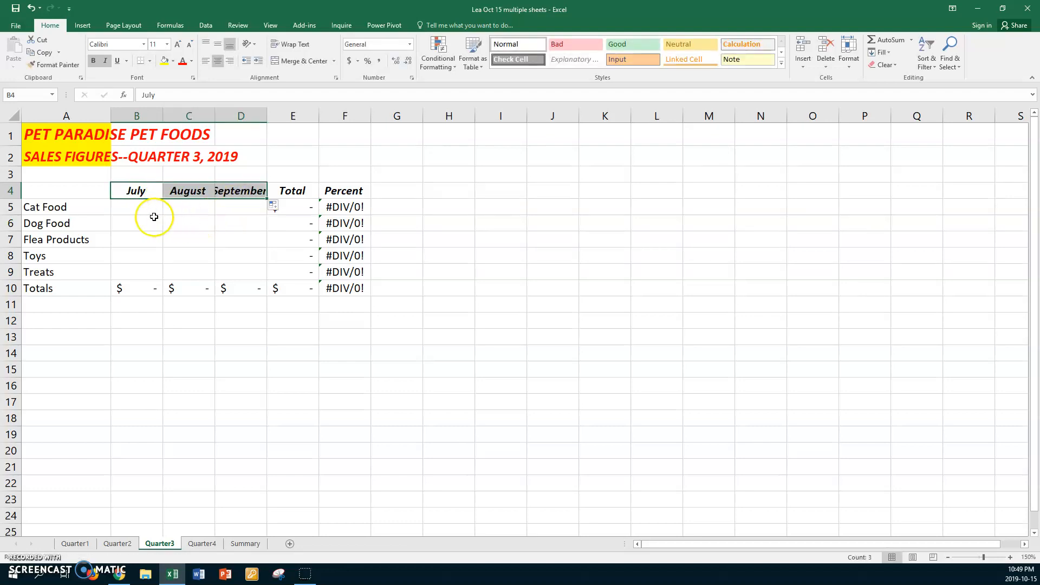
Enter July sales of 380 and 370 in B5 and B6, extend the series to 360 in B7, and enter 355 and 360 in B8 and B9.
left_click(129, 209)
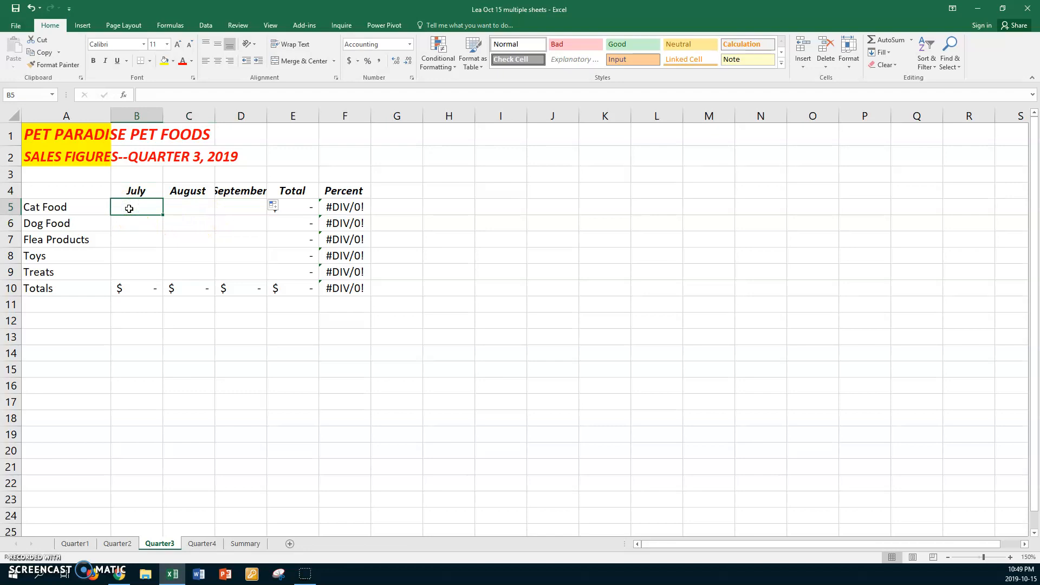
type("380")
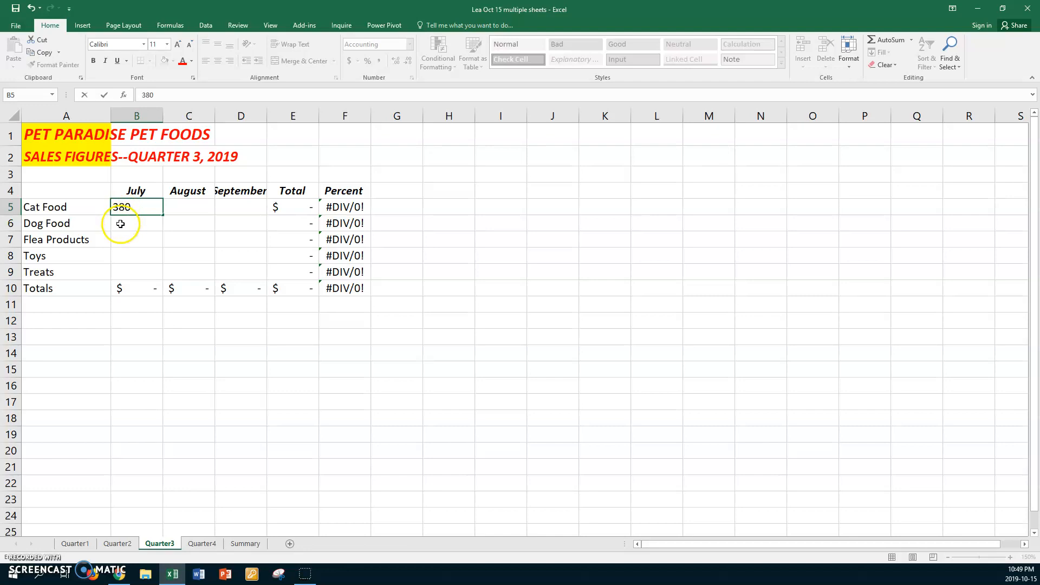
left_click(120, 224)
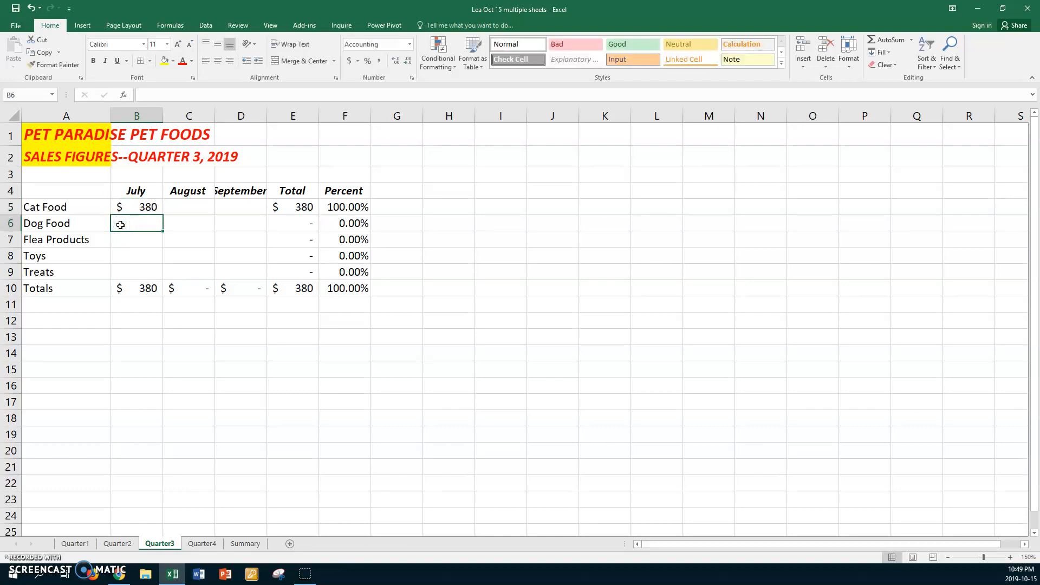
type("3")
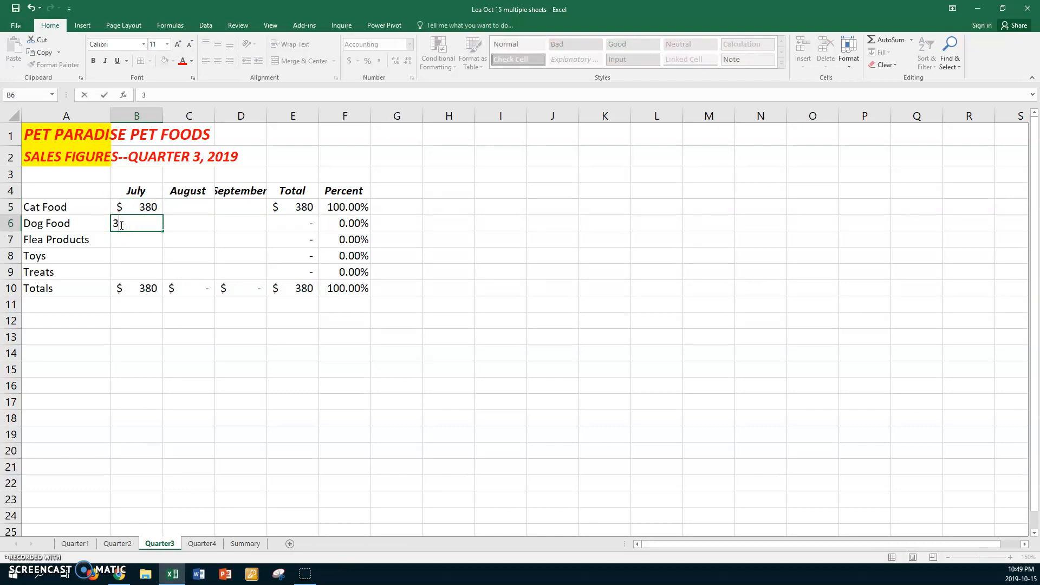
left_click_drag(130, 206, 157, 249)
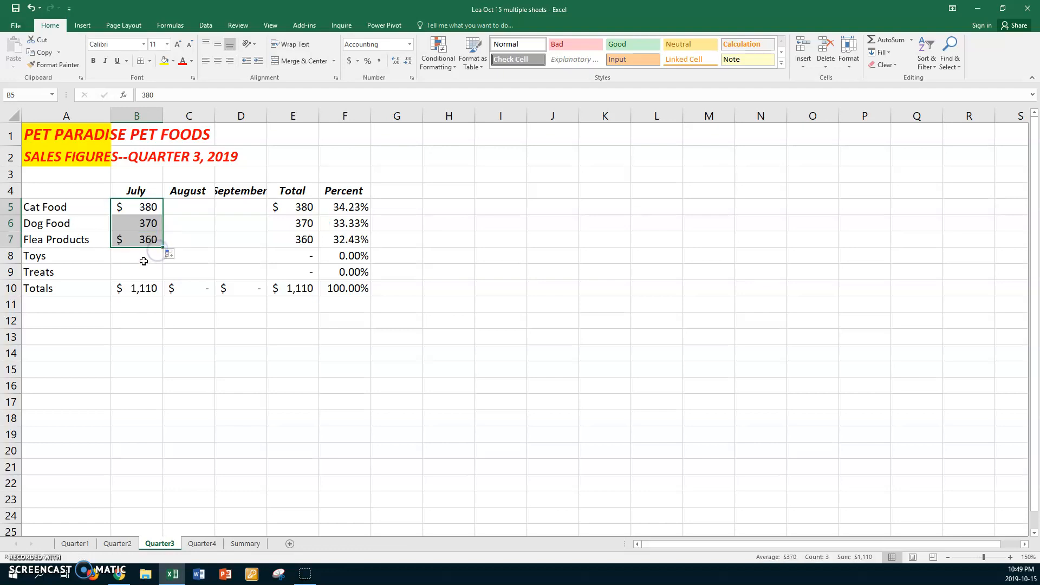
left_click(145, 256)
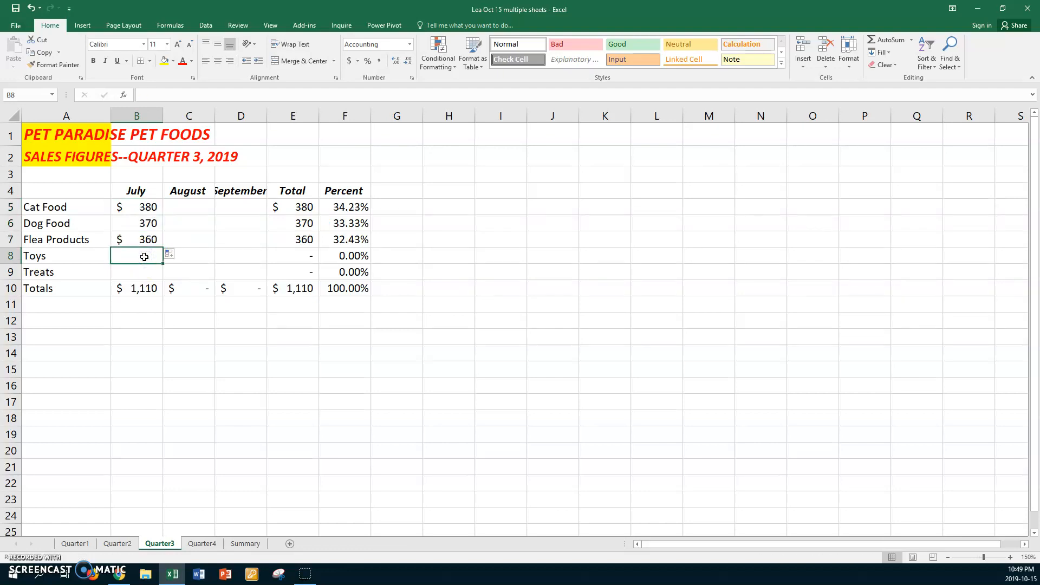
type("355")
left_click(146, 272)
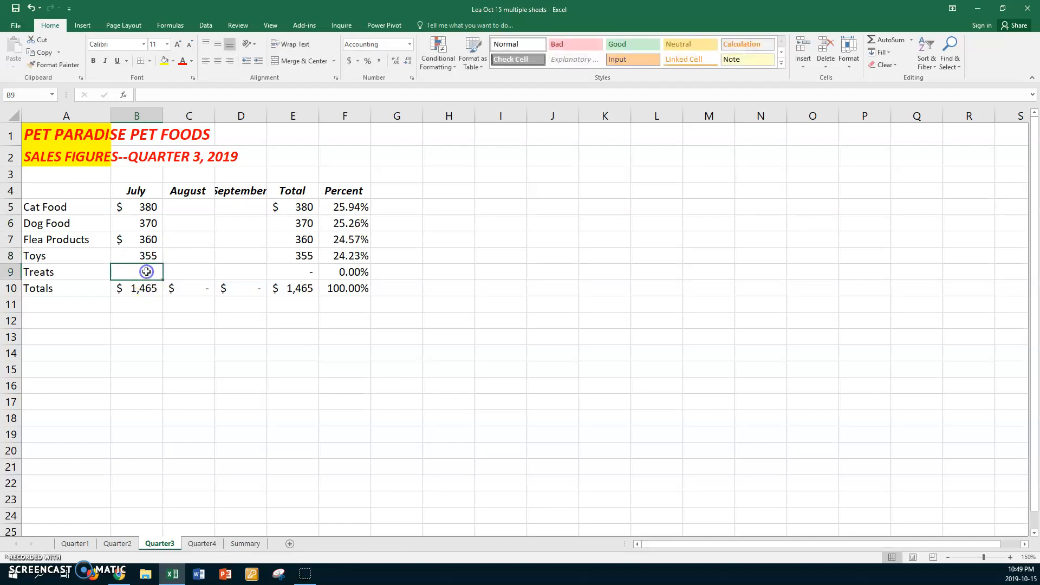
type("360")
Enter August sales of 385, 365, 355, 355 and 365 in C5 to C9 of Quarter3.
left_click(186, 210)
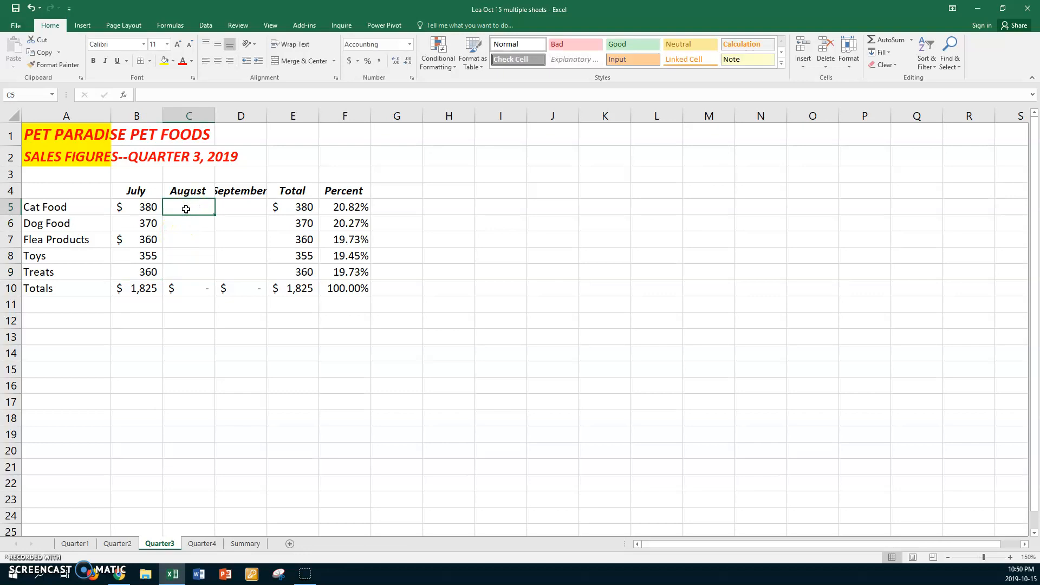
type("385")
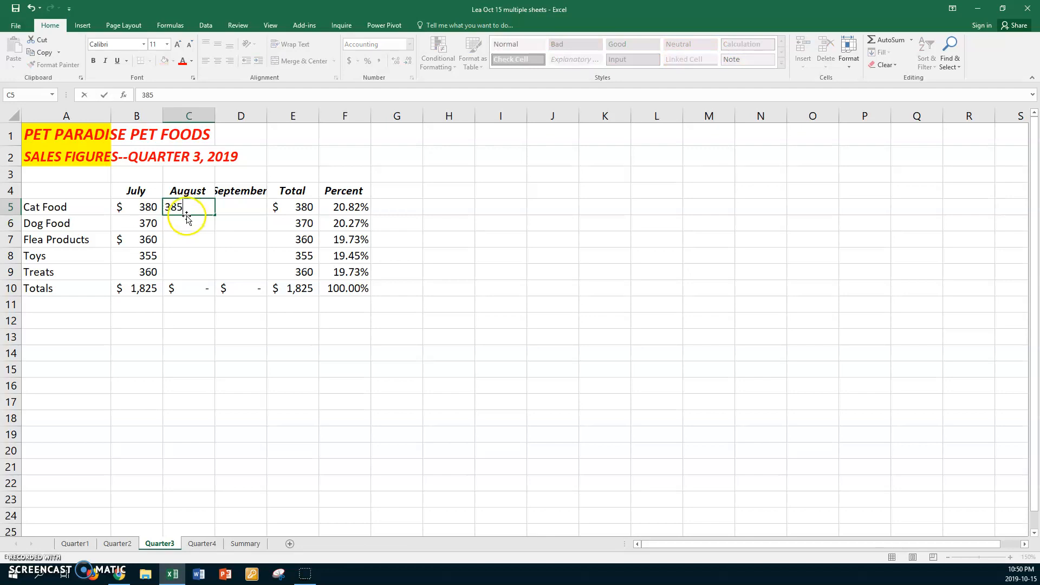
left_click(185, 221)
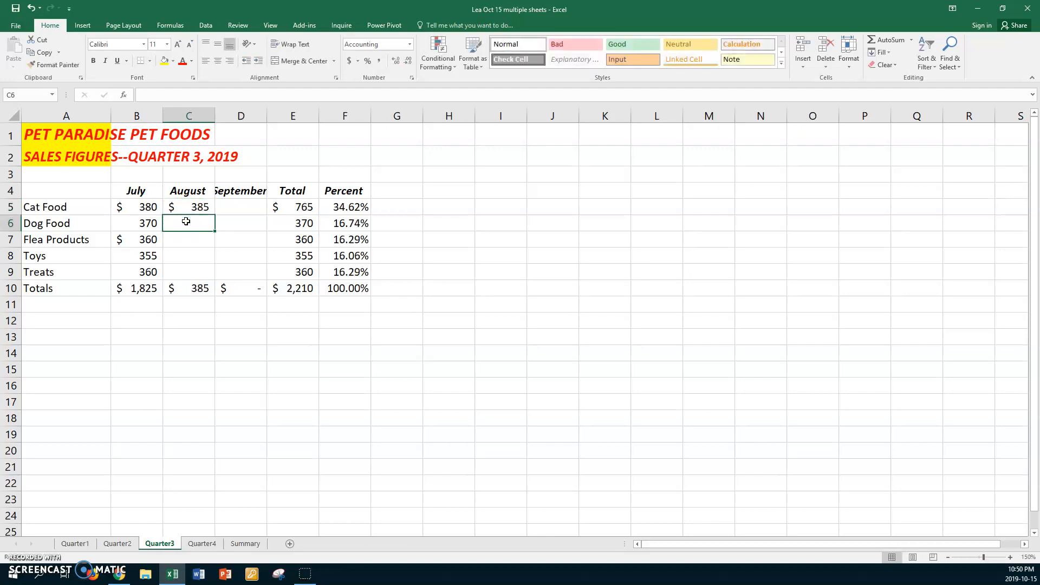
type("365")
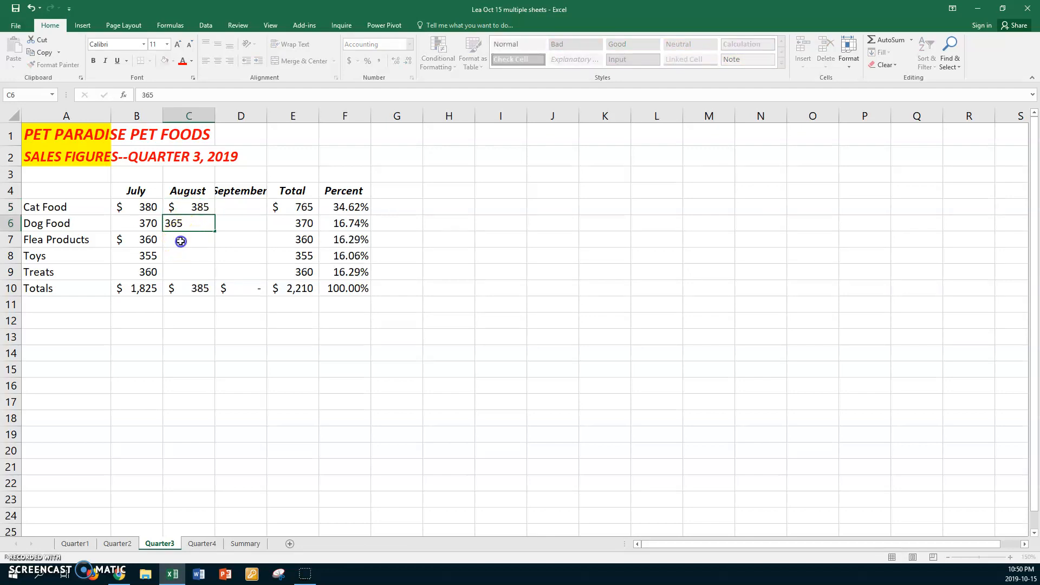
left_click(180, 240)
type("355")
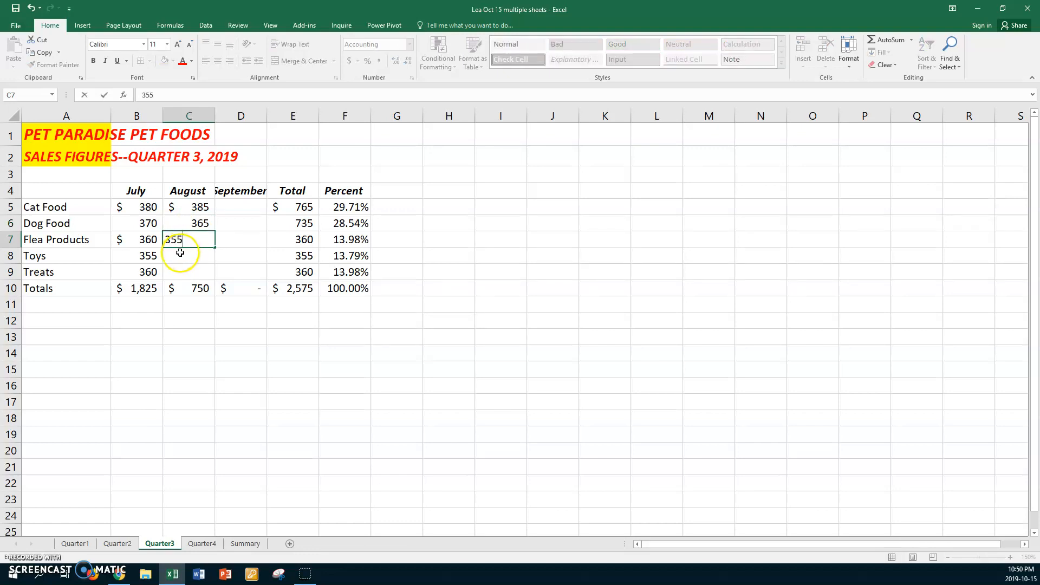
left_click(181, 254)
type("355")
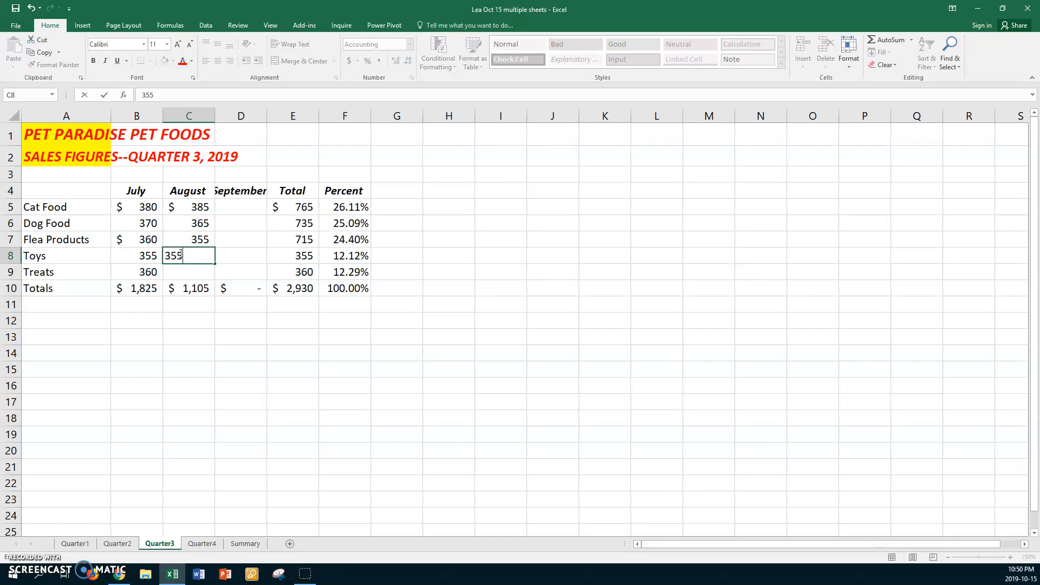
left_click(184, 273)
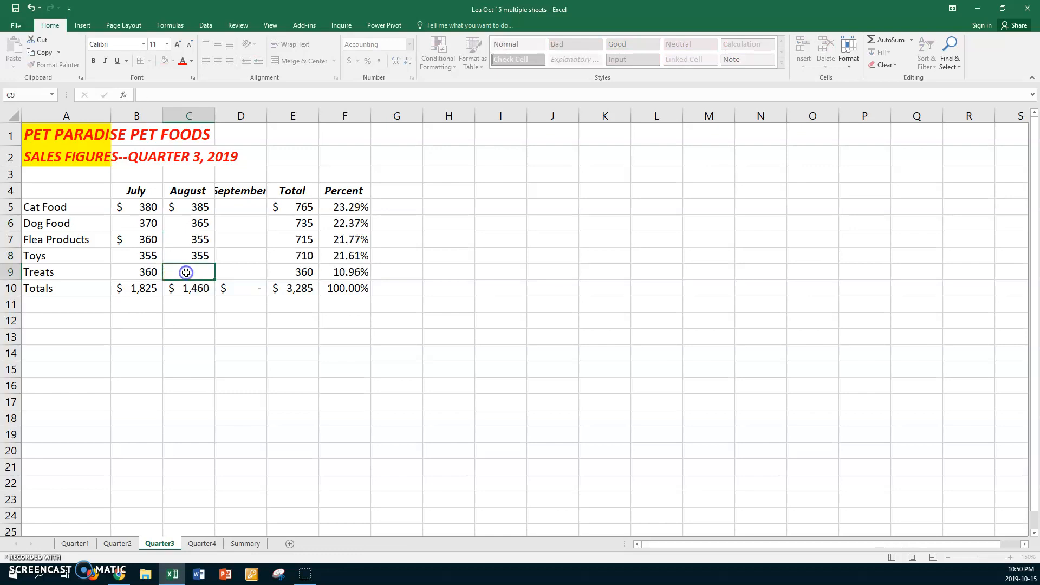
type("365")
Enter September sales of 390, 360, 350 and 350 in D5 to D8 of Quarter3 and move on to Treats in D9.
left_click(245, 208)
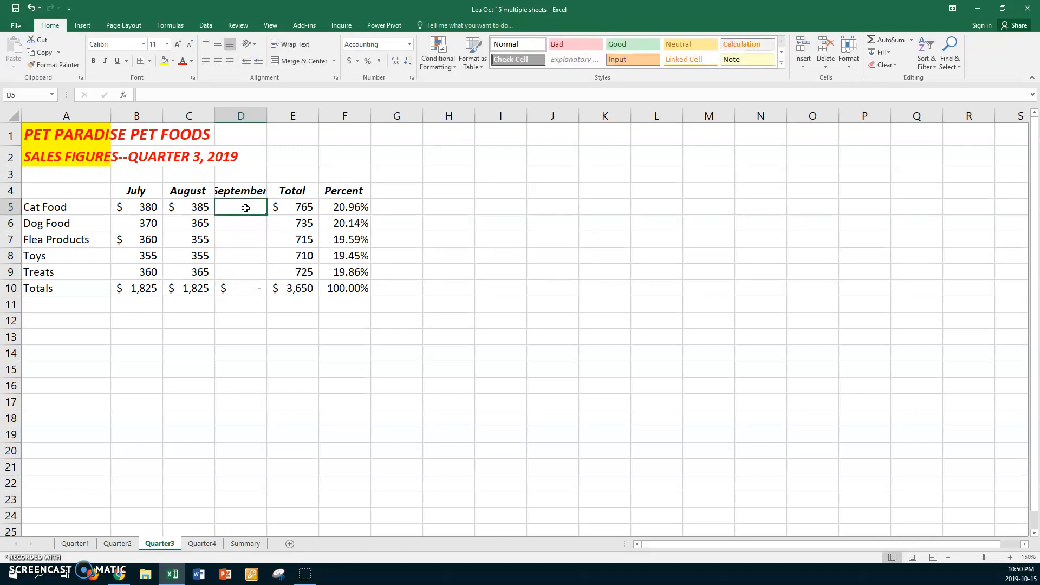
type("390")
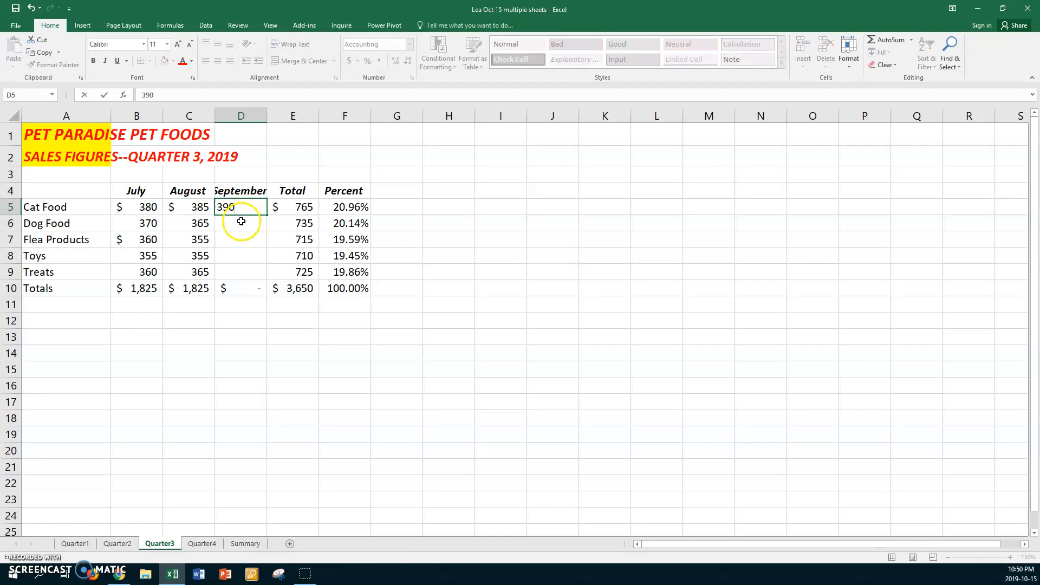
left_click(241, 222)
type("360")
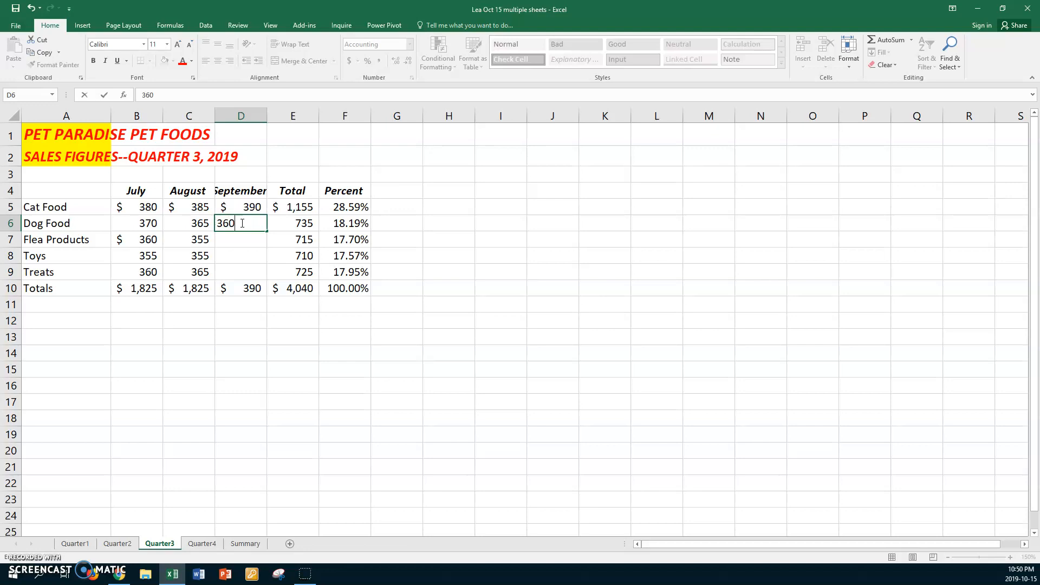
left_click(237, 239)
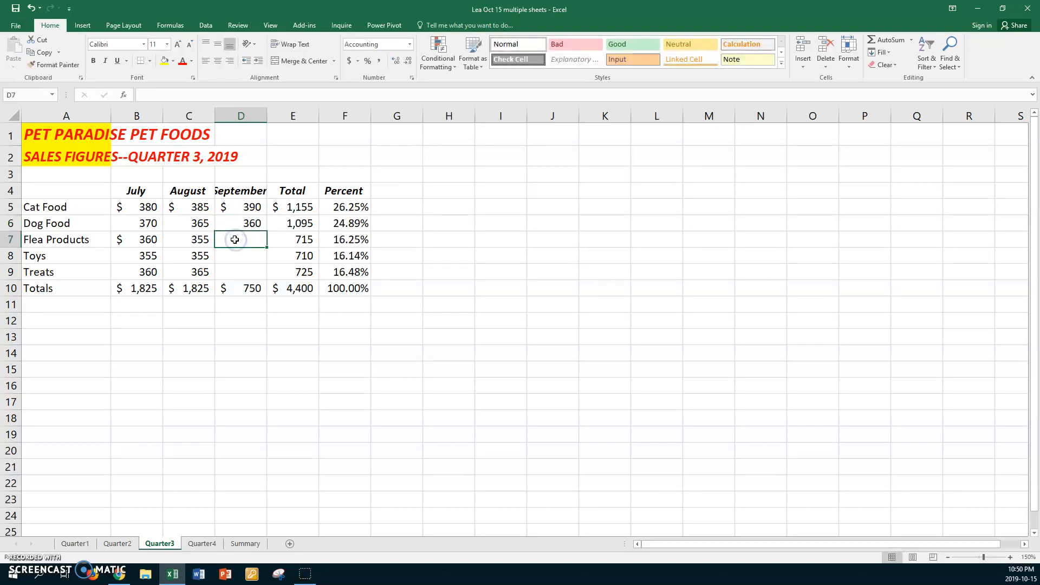
type("350")
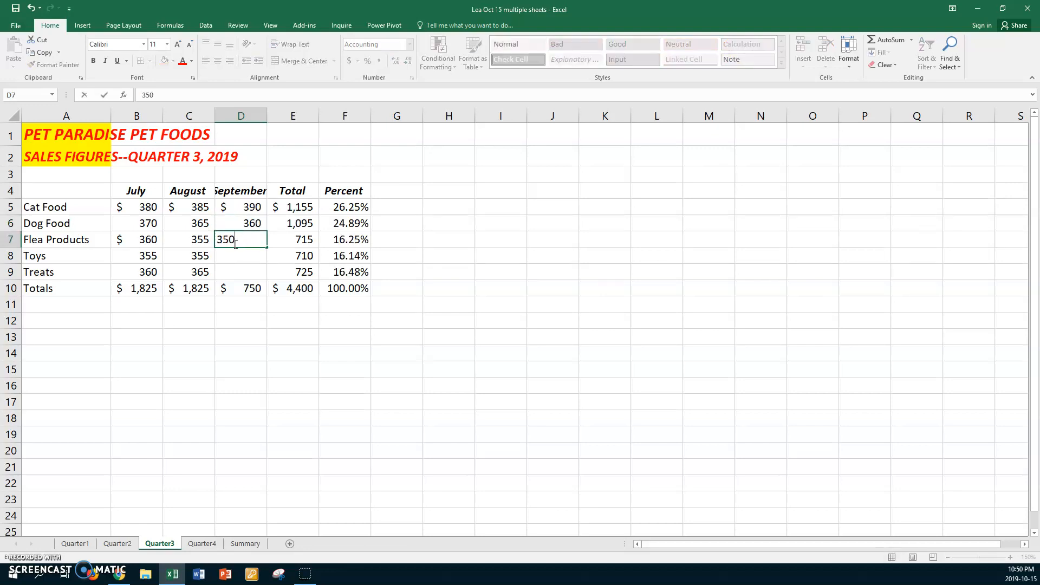
left_click(240, 256)
type("35")
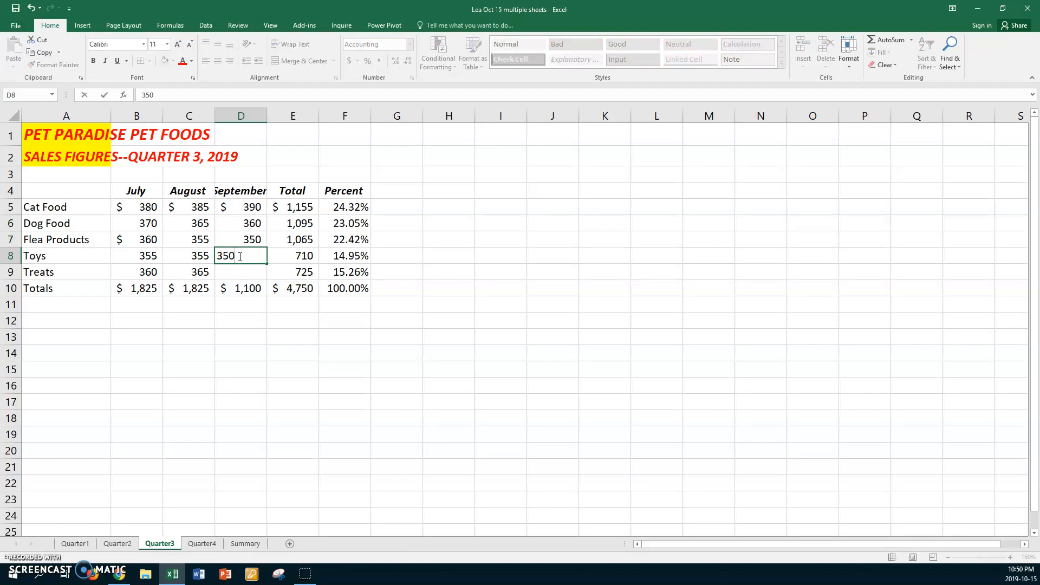
type("0")
left_click(240, 273)
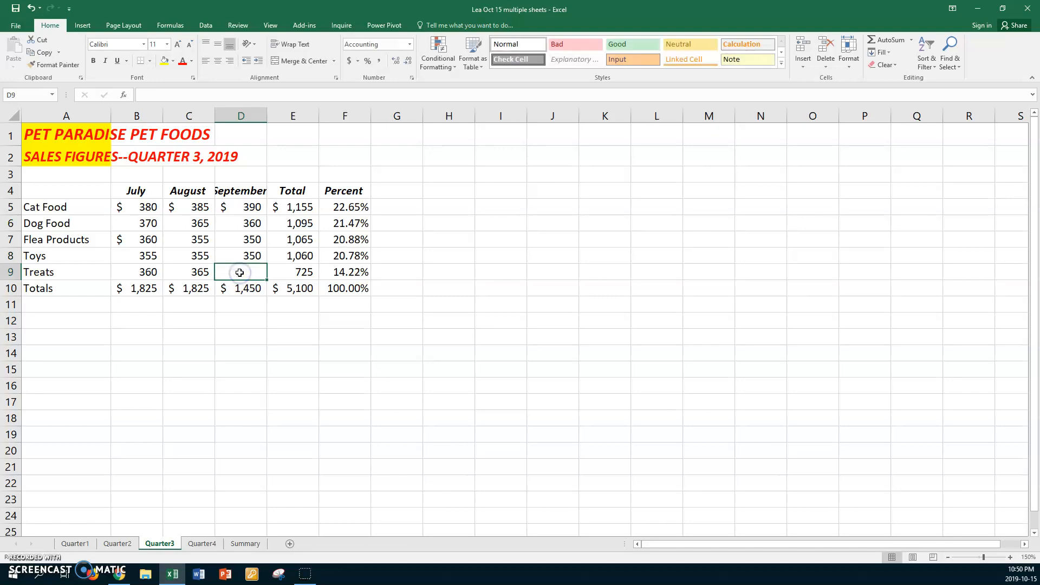